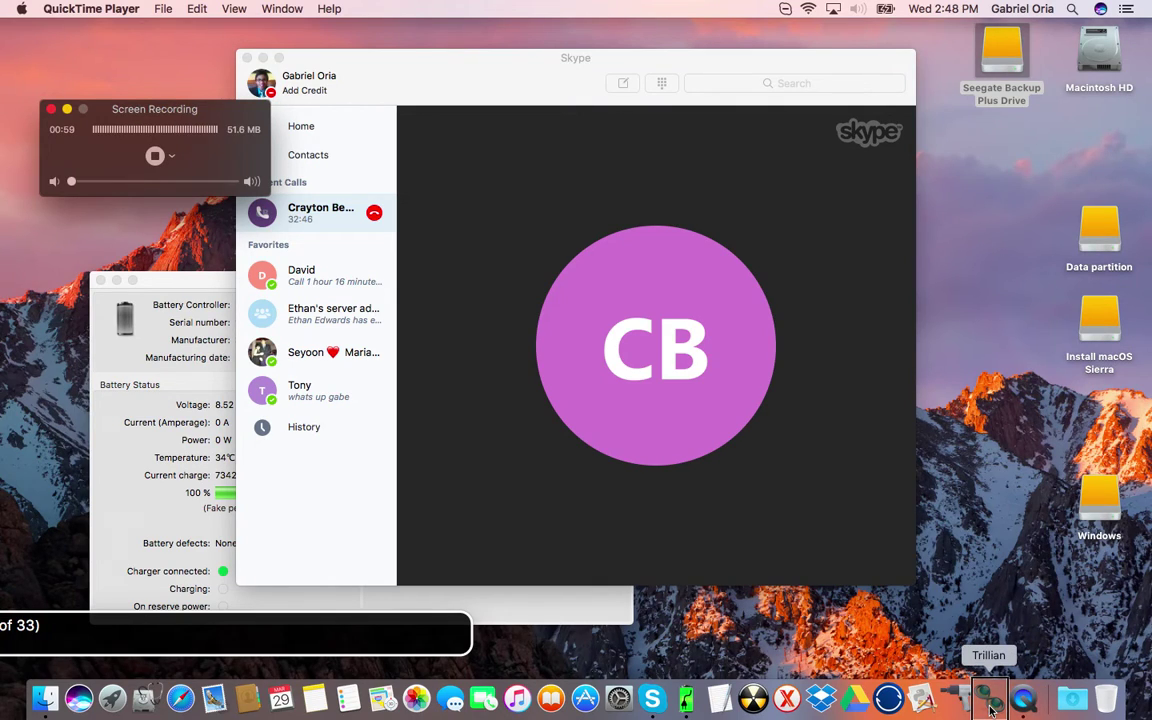
Step: Launch the Trillian messenger
click(990, 700)
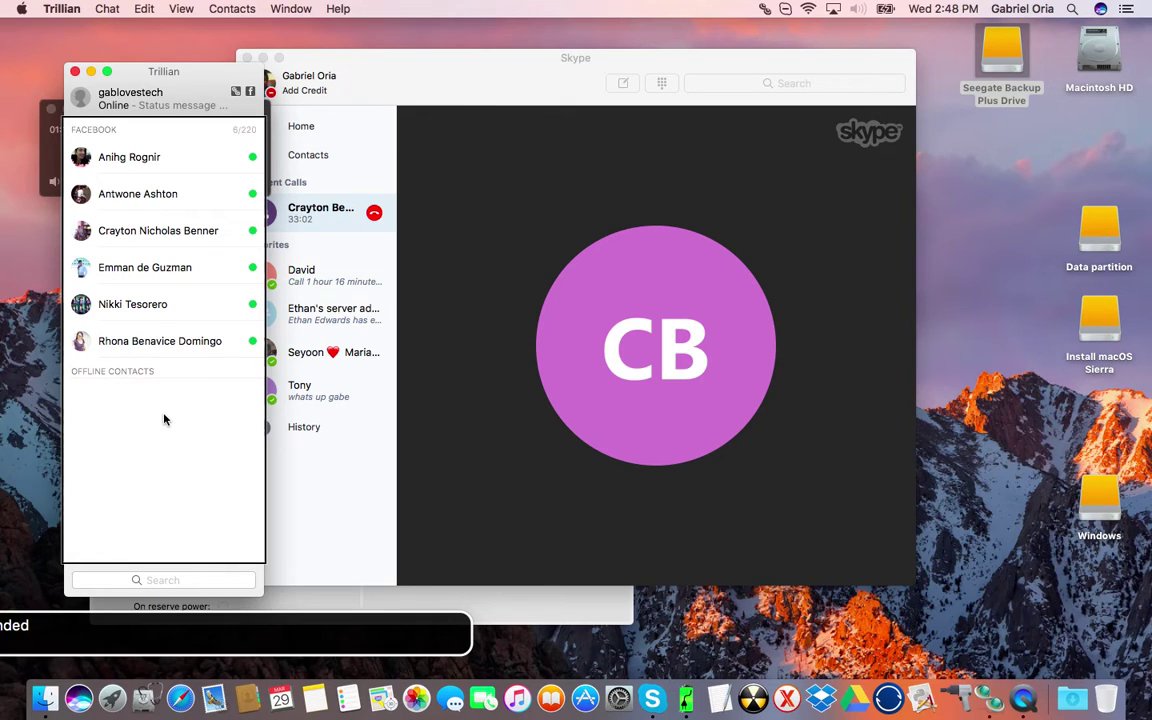
key(super+Tab)
key(super+Tab)
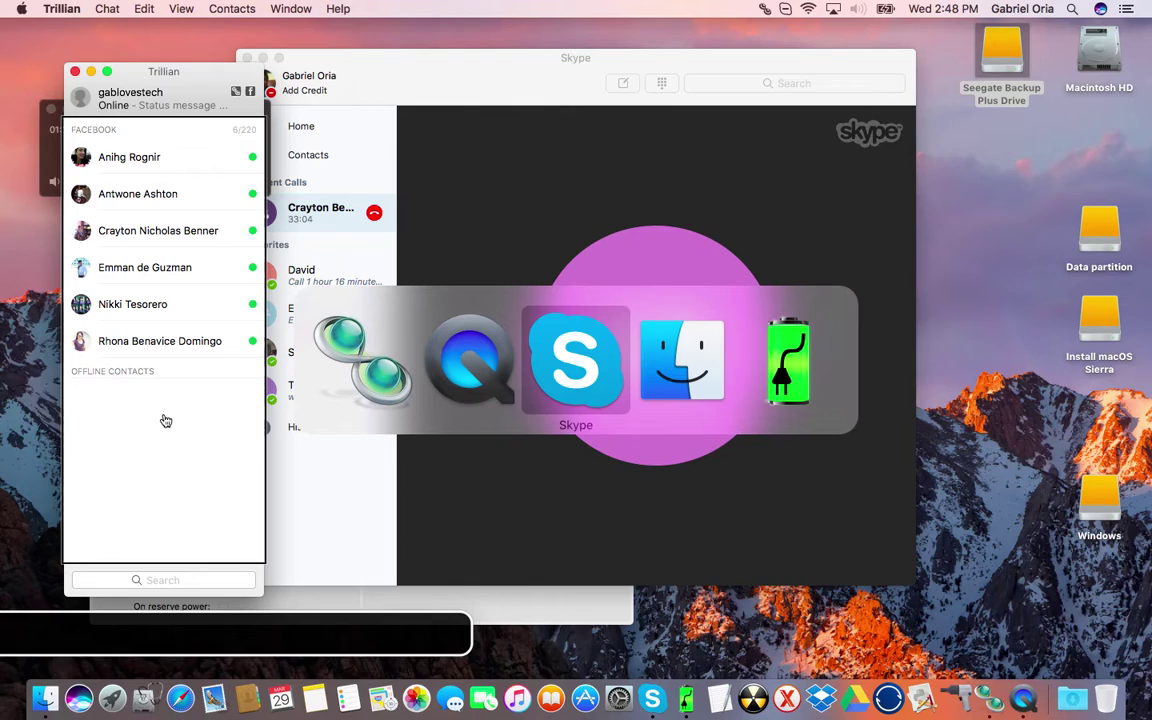
key(super+Tab)
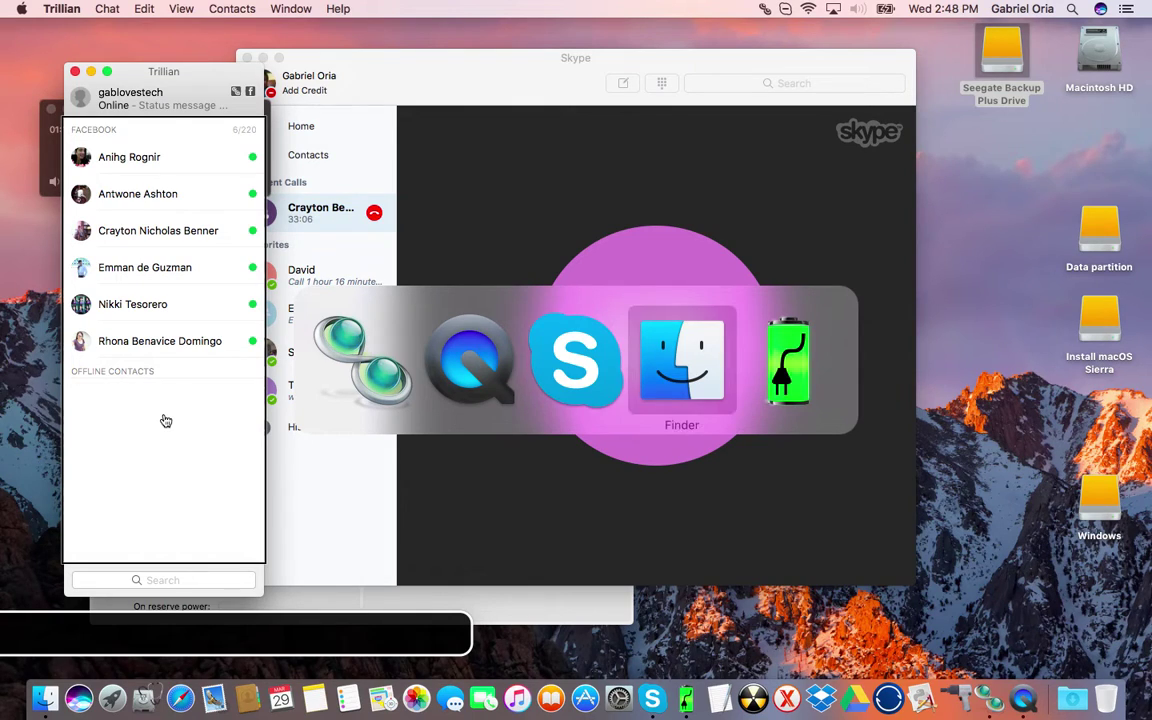
key(super+Tab)
key(super+Tab)
key(super+Tab)
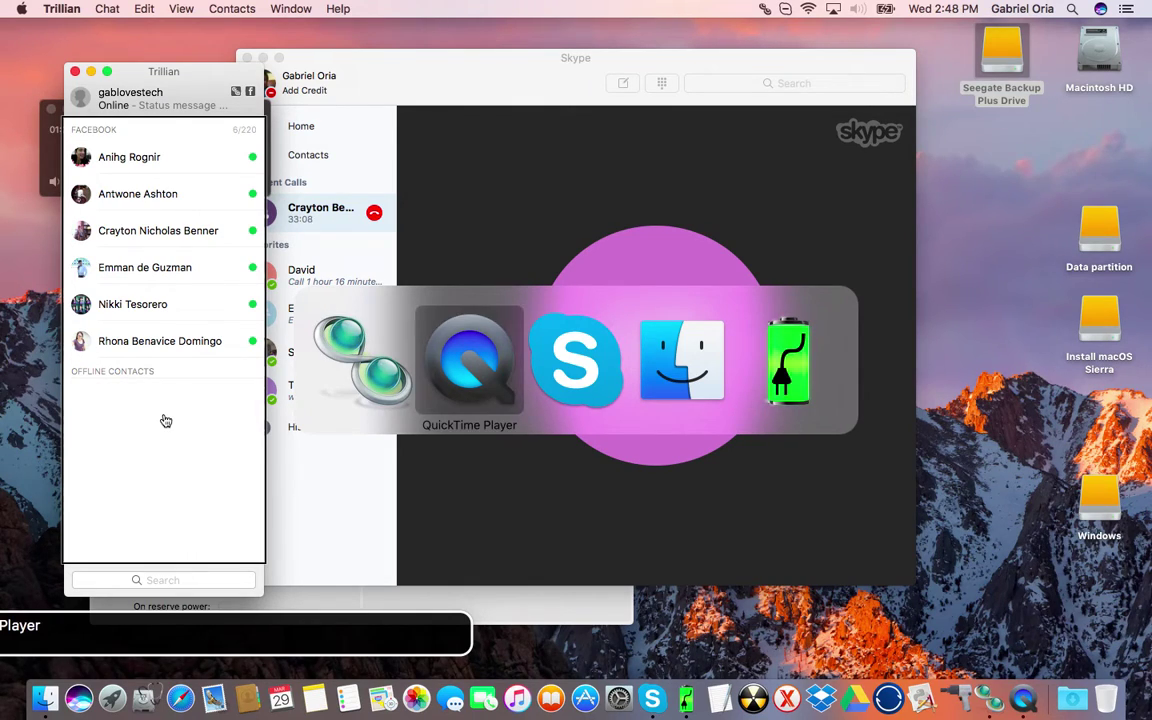
key(super+Tab)
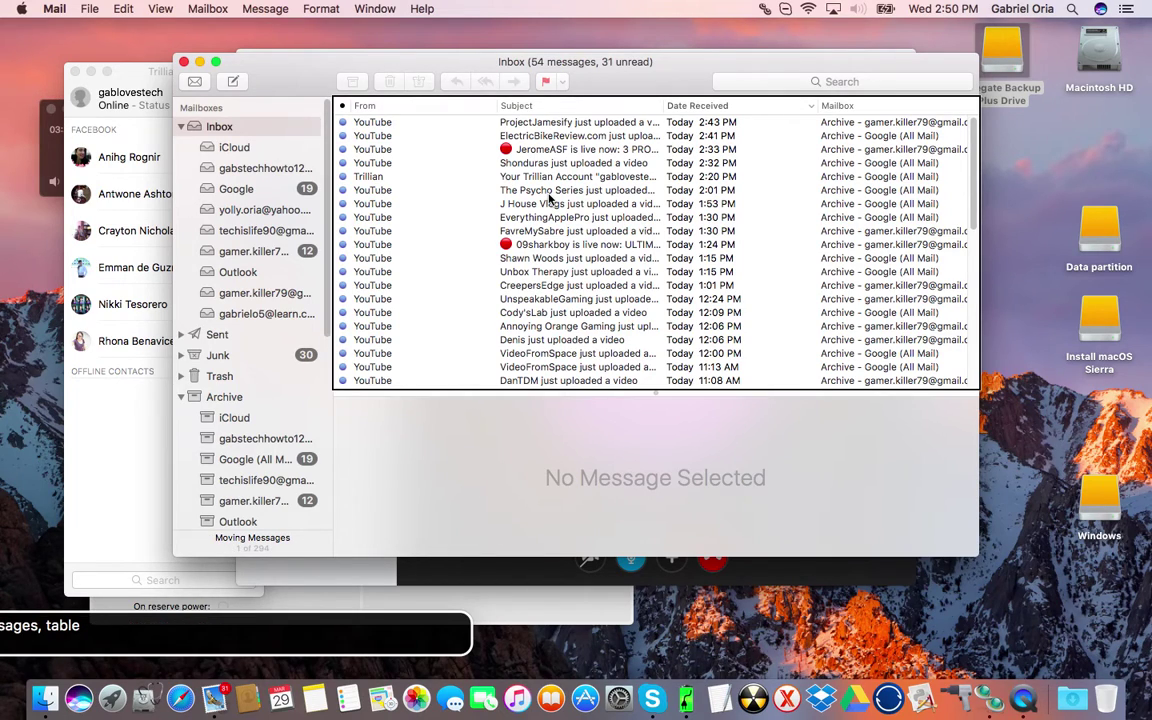
Step: Find and select the message from Trillian about account confirmation in the Mail inbox
key(F2)
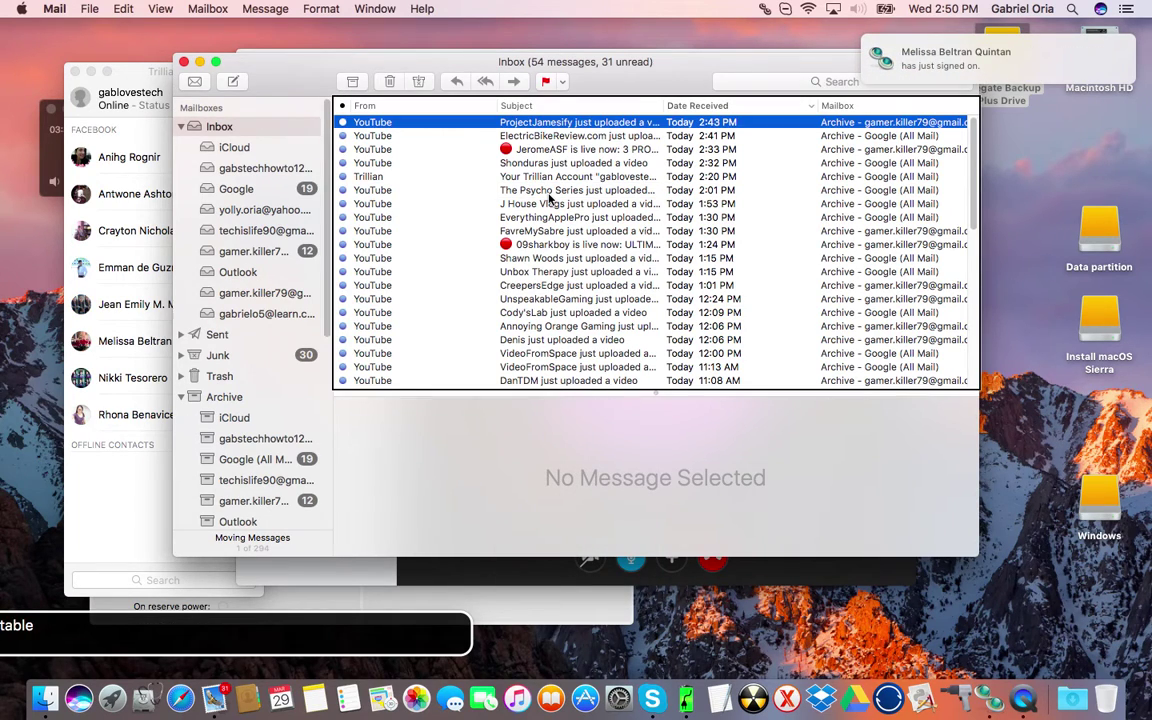
click(374, 122)
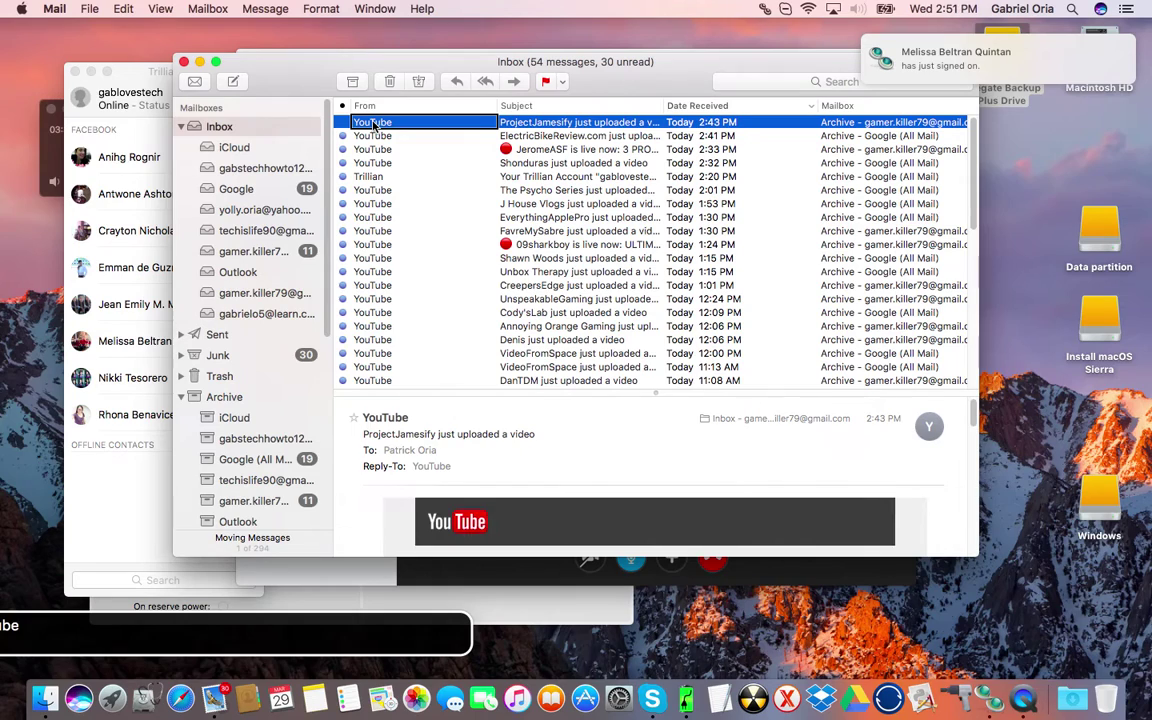
click(374, 136)
click(372, 149)
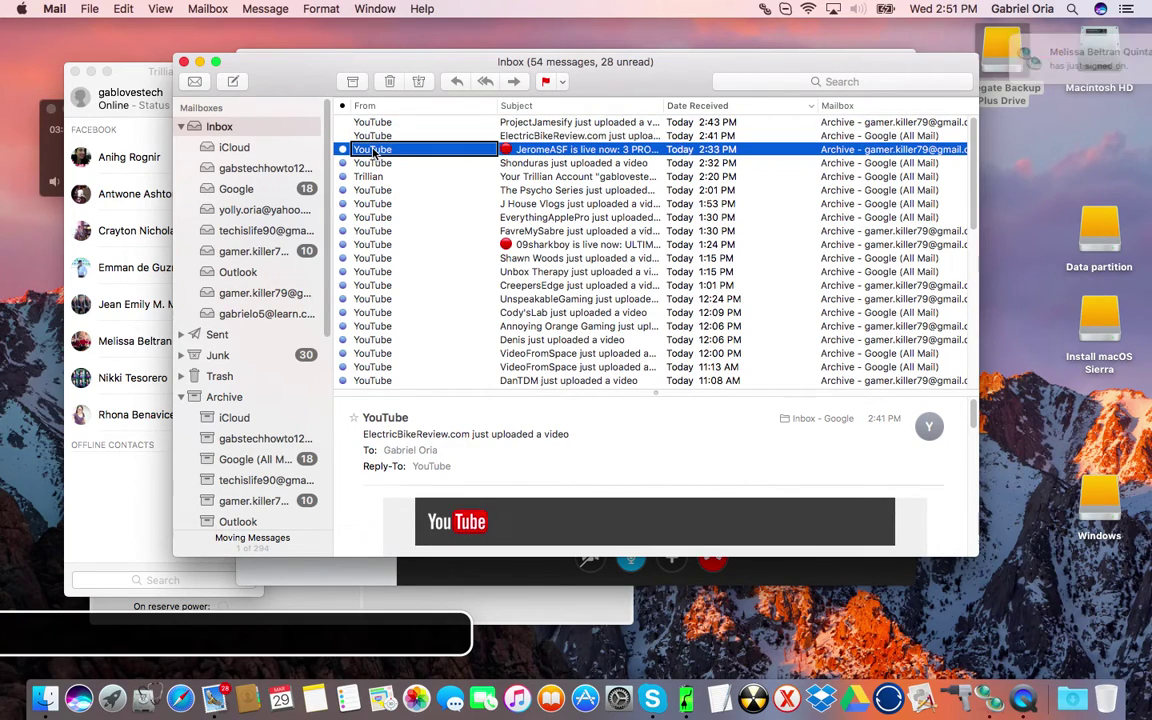
key(Down)
key(Down)
click(369, 177)
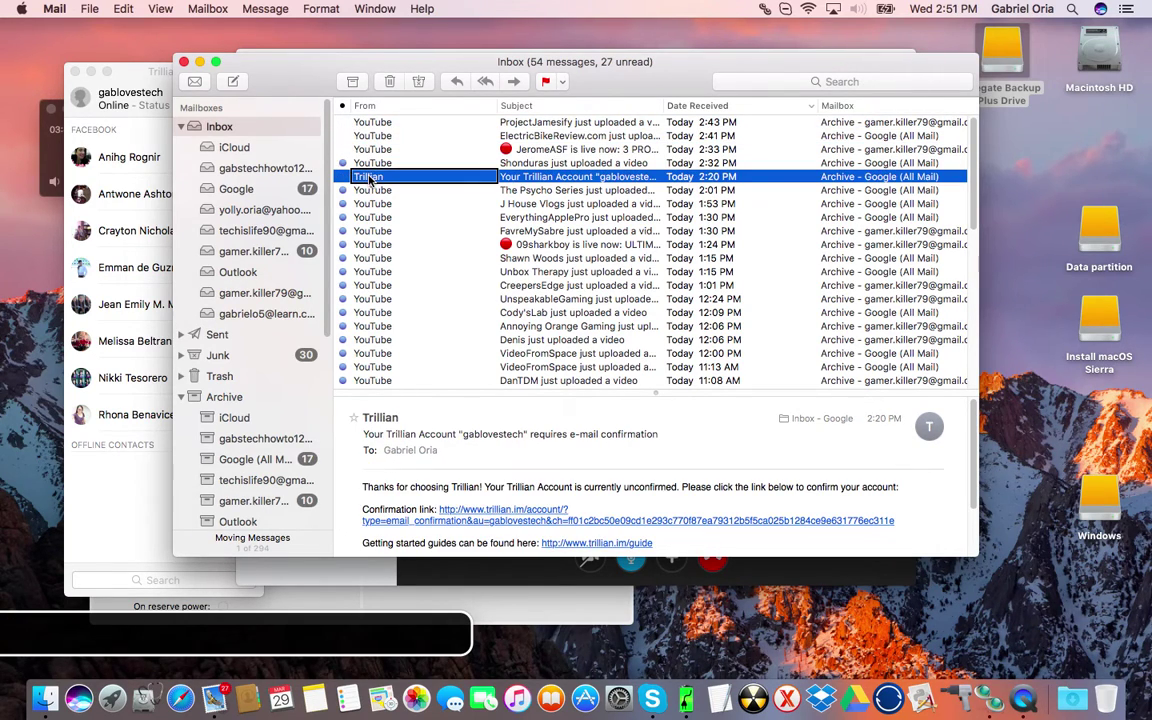
Step: Open the Trillian message requiring e-mail confirmation in its own window
click(371, 163)
click(370, 177)
click(372, 190)
click(370, 177)
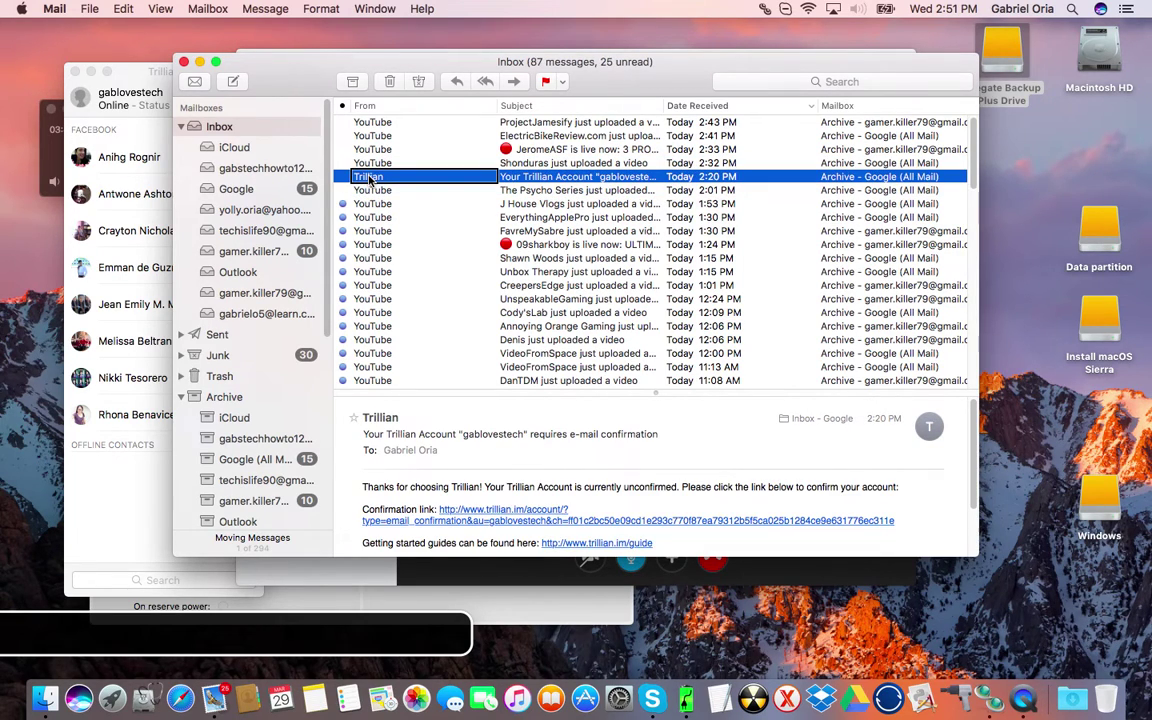
click(580, 178)
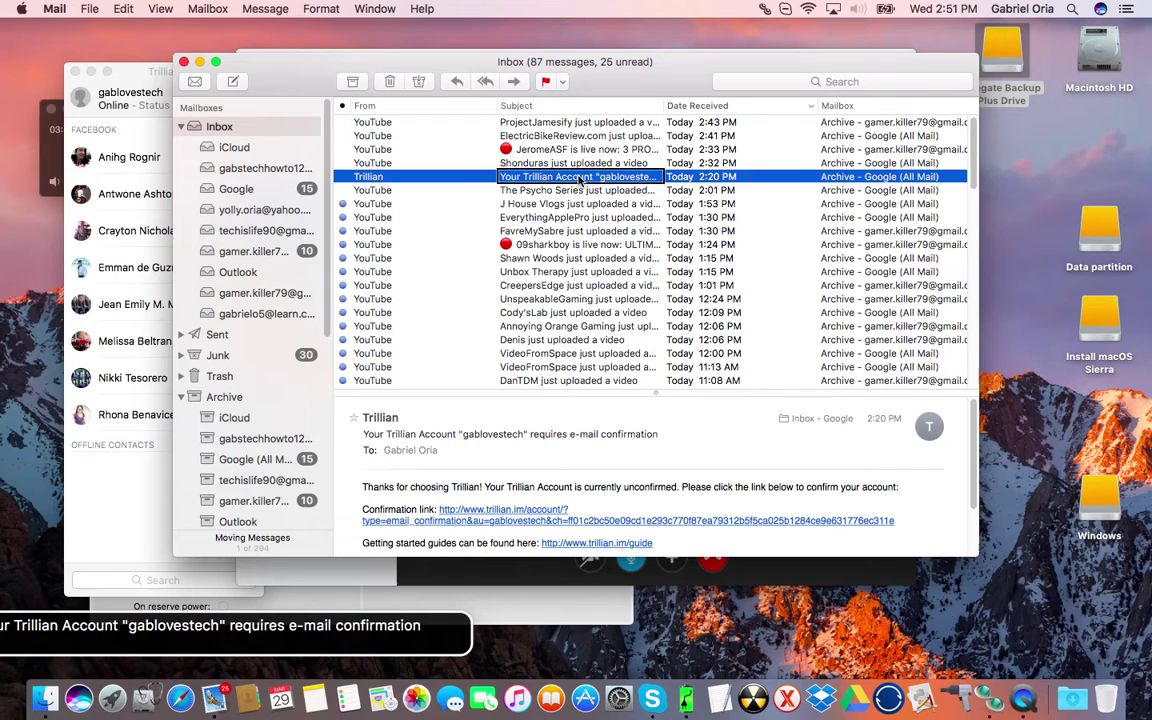
double_click(580, 178)
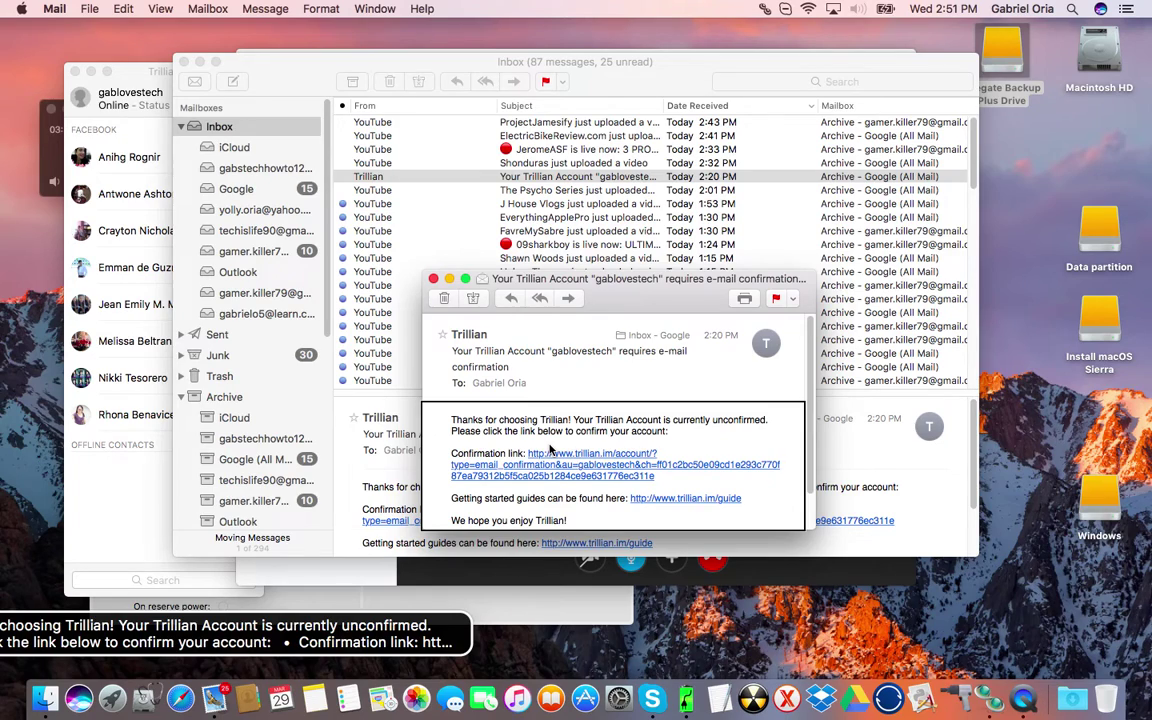
Step: Follow the confirmation link in the Trillian message to open the account page in Safari
key(ctrl+alt+Right)
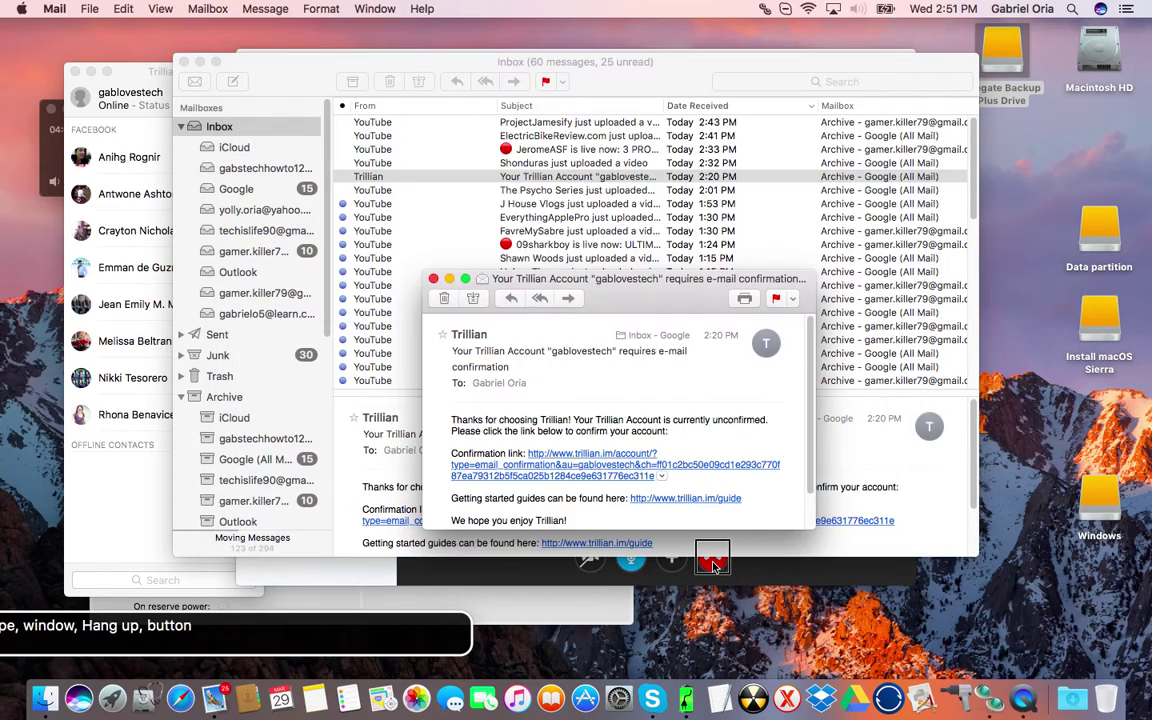
click(713, 567)
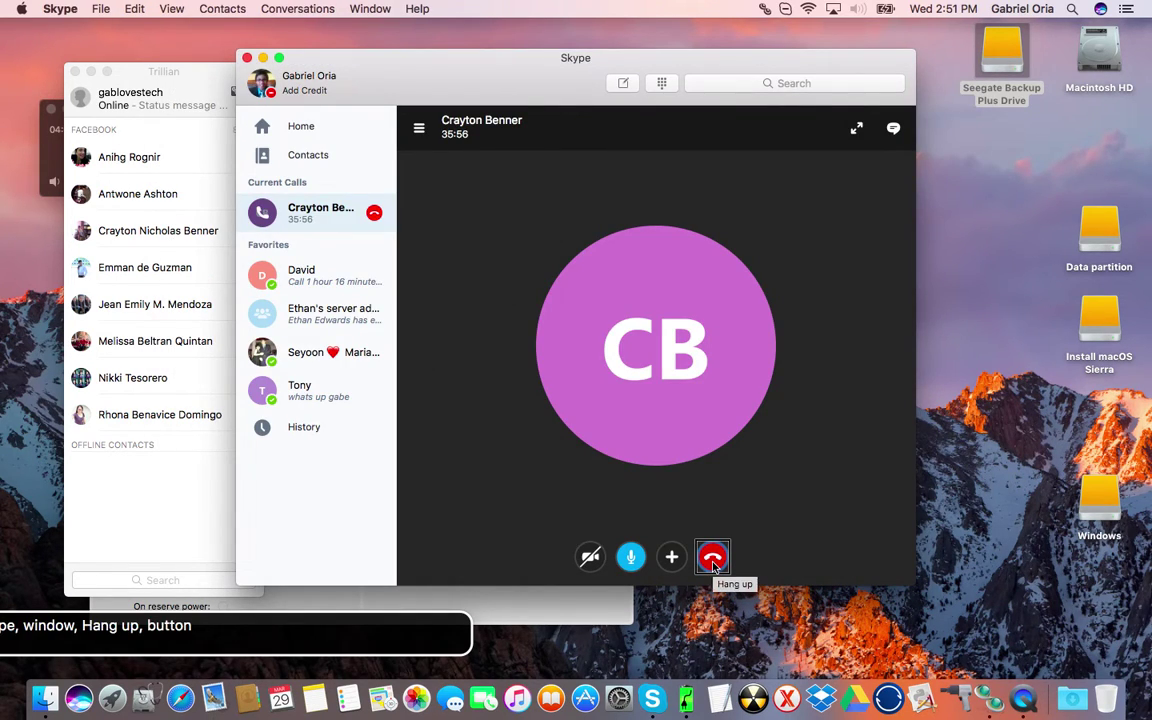
key(super+Tab)
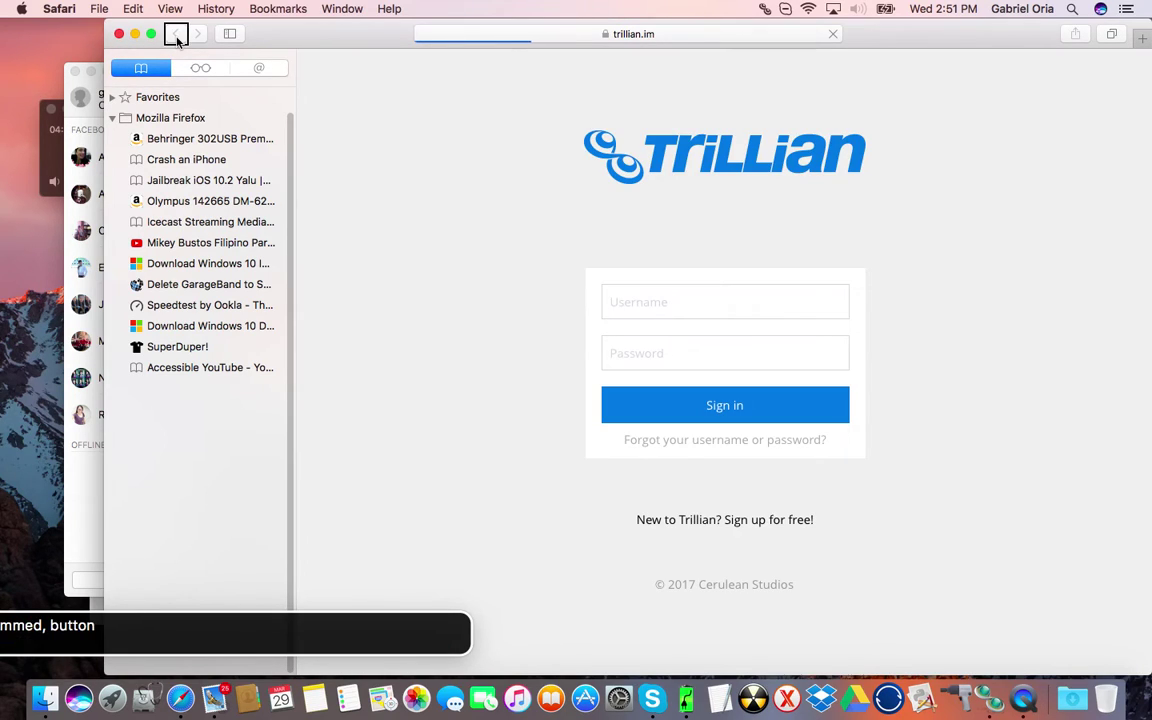
Step: Enter the account password on the Trillian web login form and sign in
key(ctrl+alt+shift+Up)
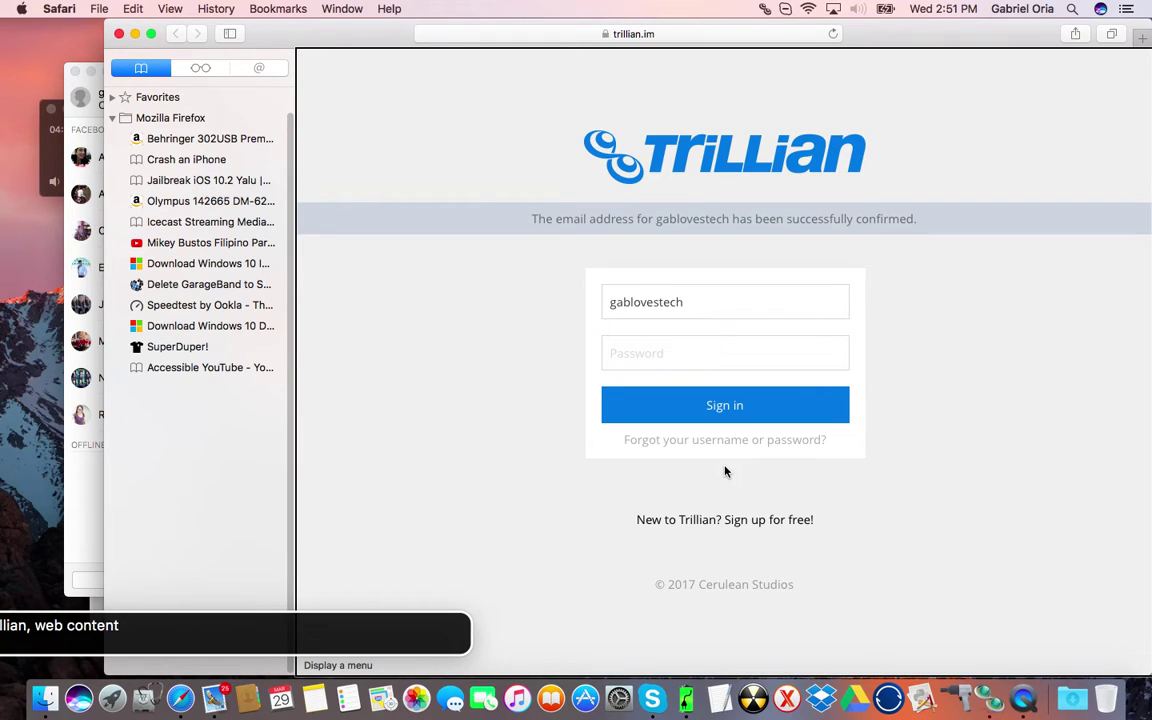
key(ctrl+alt+super+h)
click(680, 301)
key(Tab)
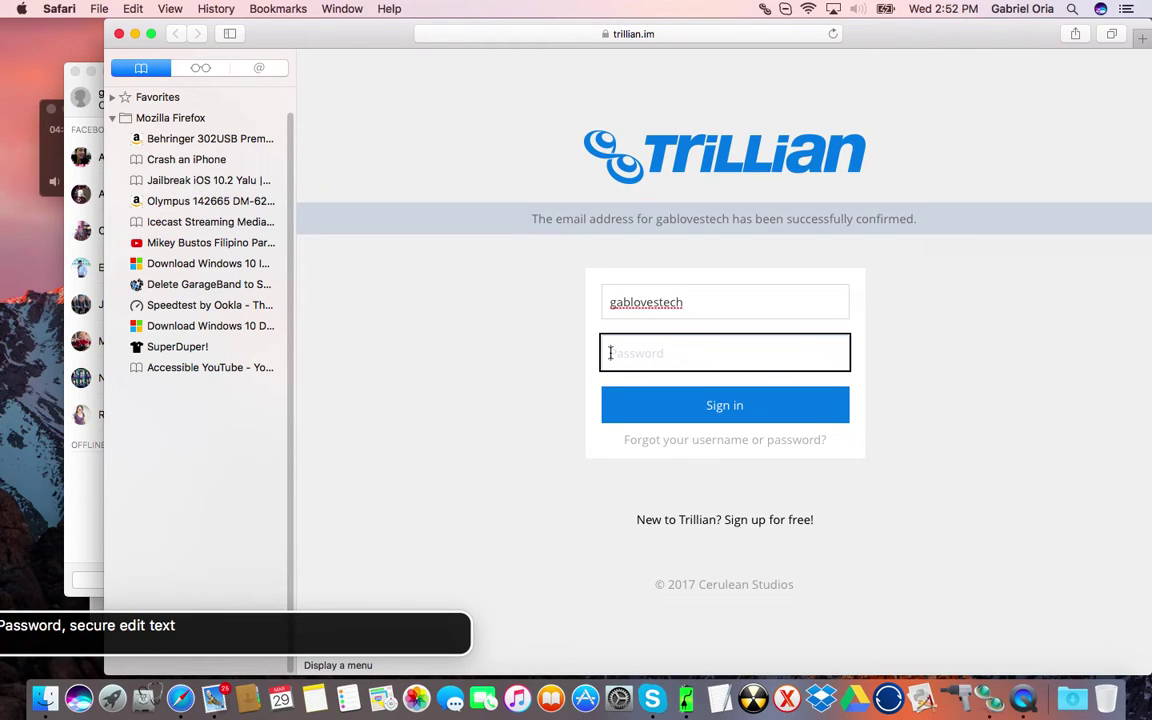
text(•••••)
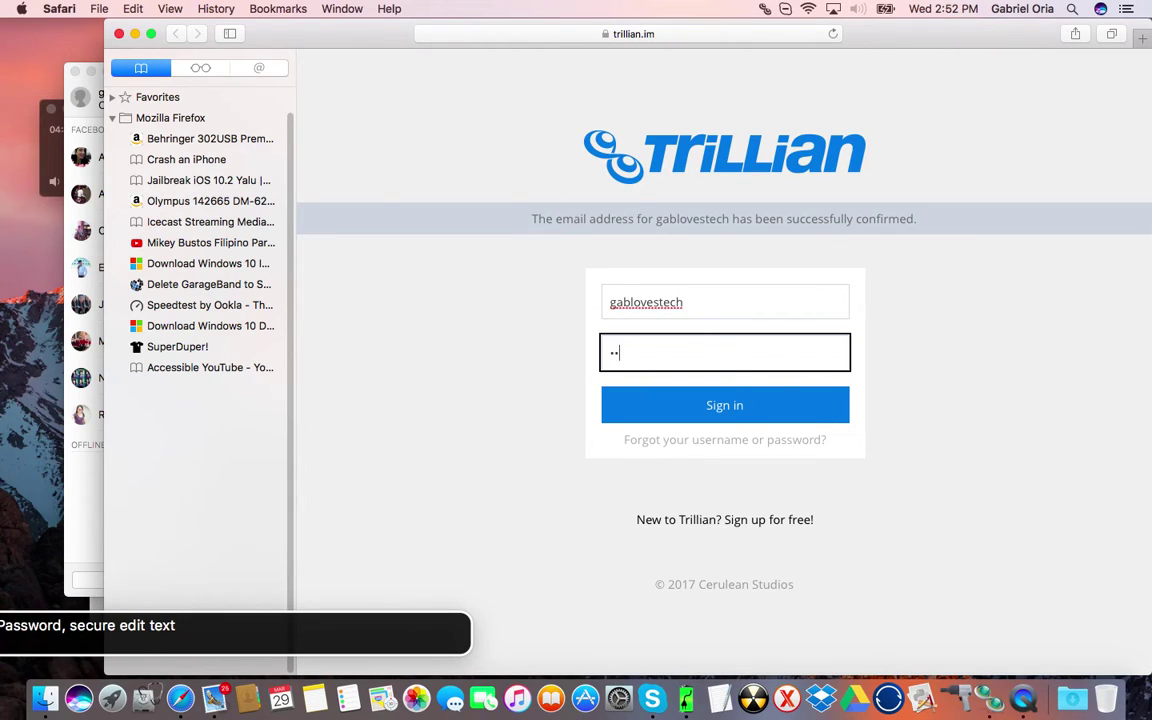
text(••••••••••••••••••••)
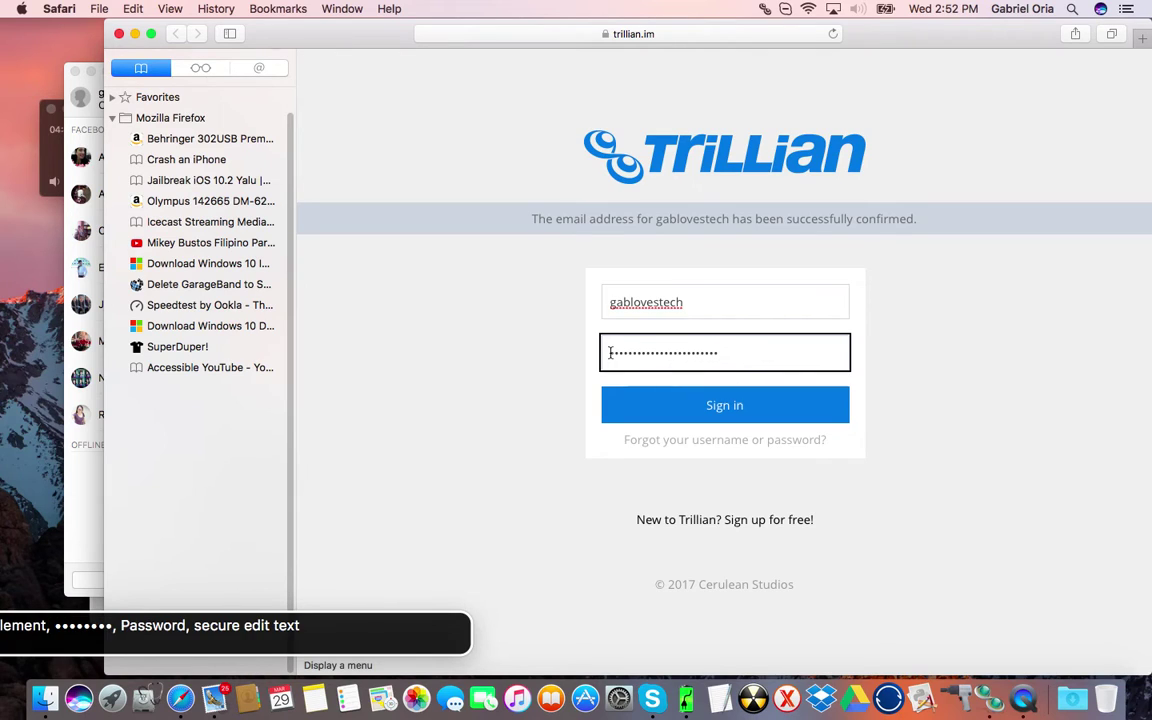
key(ctrl+alt+Right)
key(ctrl+alt+Right)
key(ctrl+alt+Left)
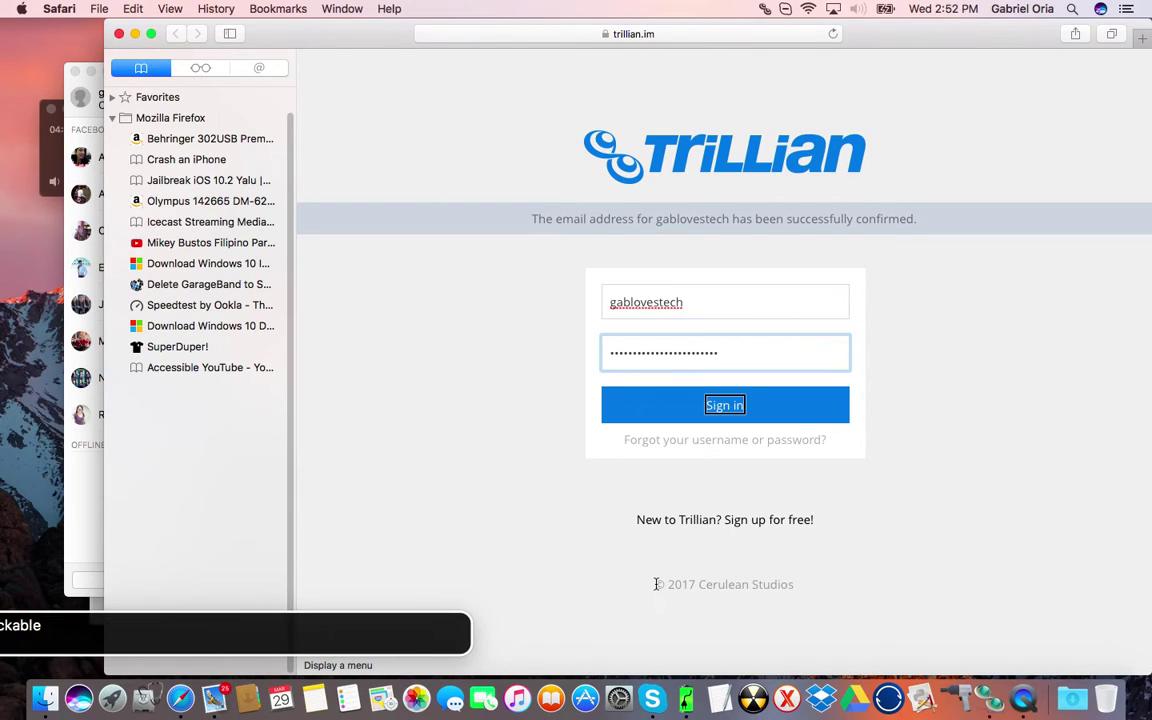
key(ctrl+alt+space)
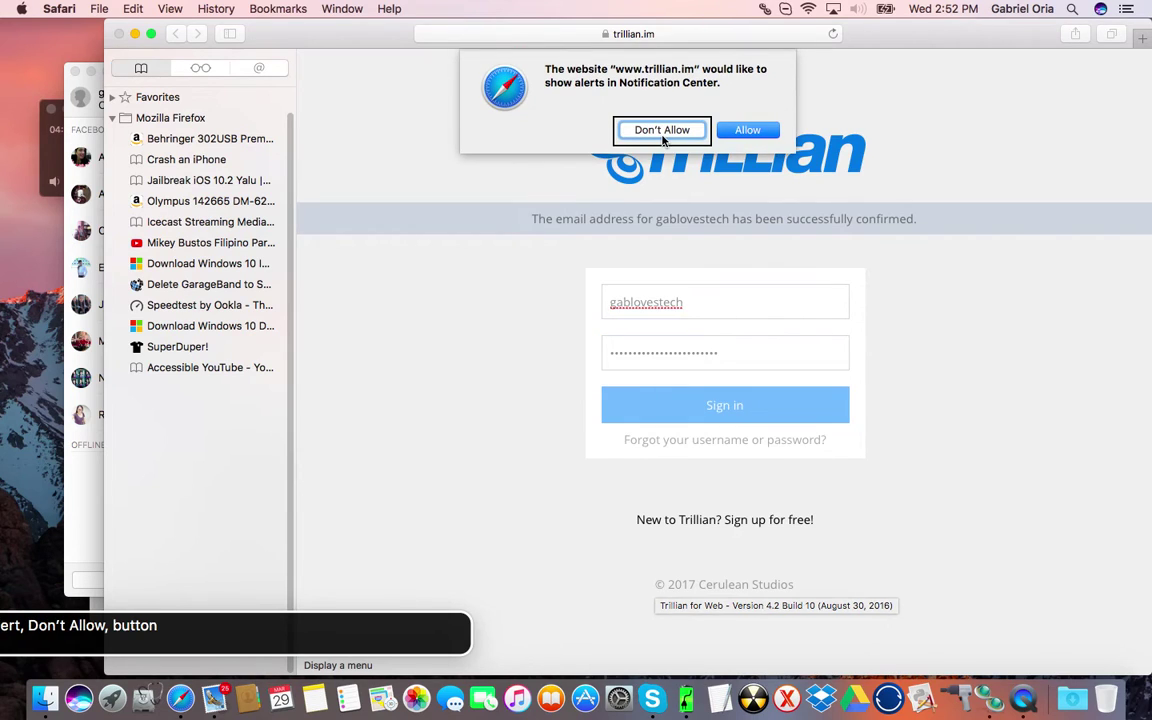
key(ctrl+alt+Right)
key(ctrl+alt+Left)
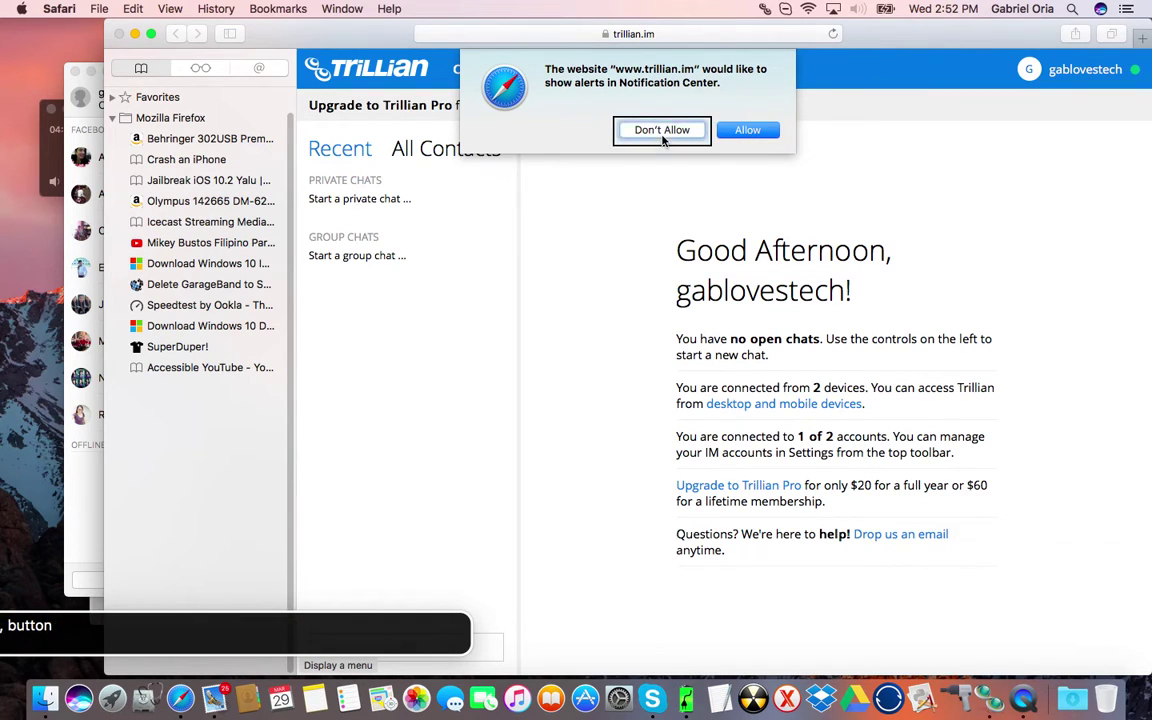
key(ctrl+alt+Left)
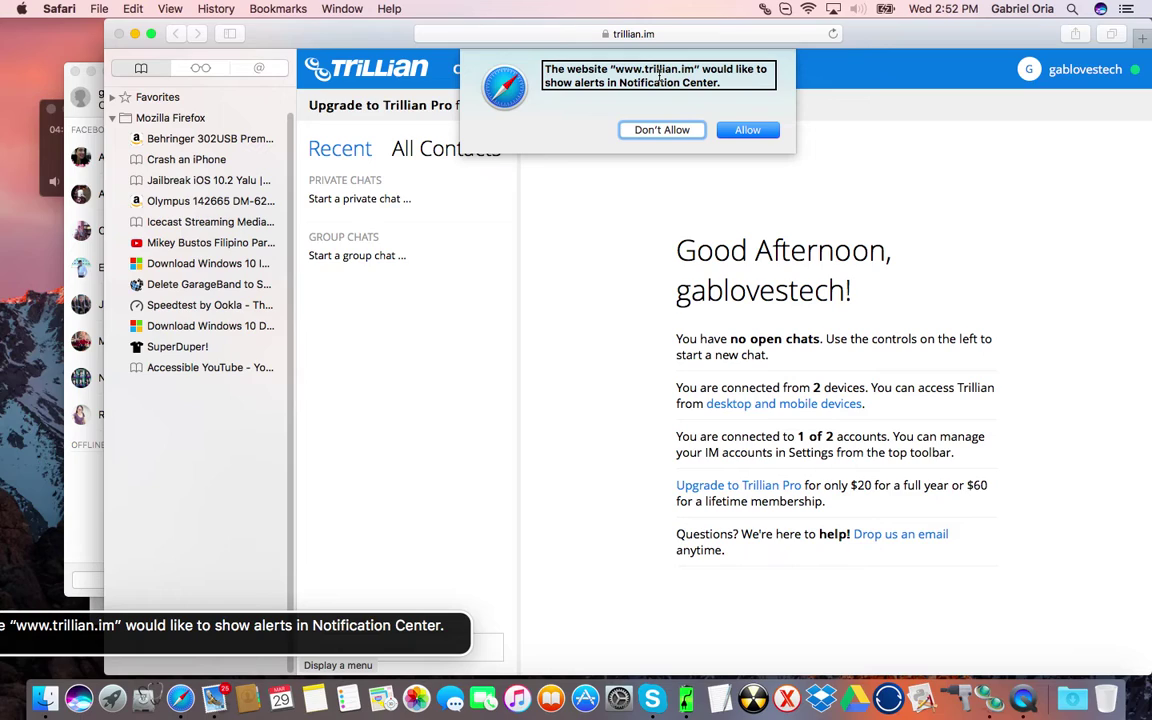
key(ctrl+alt+Right)
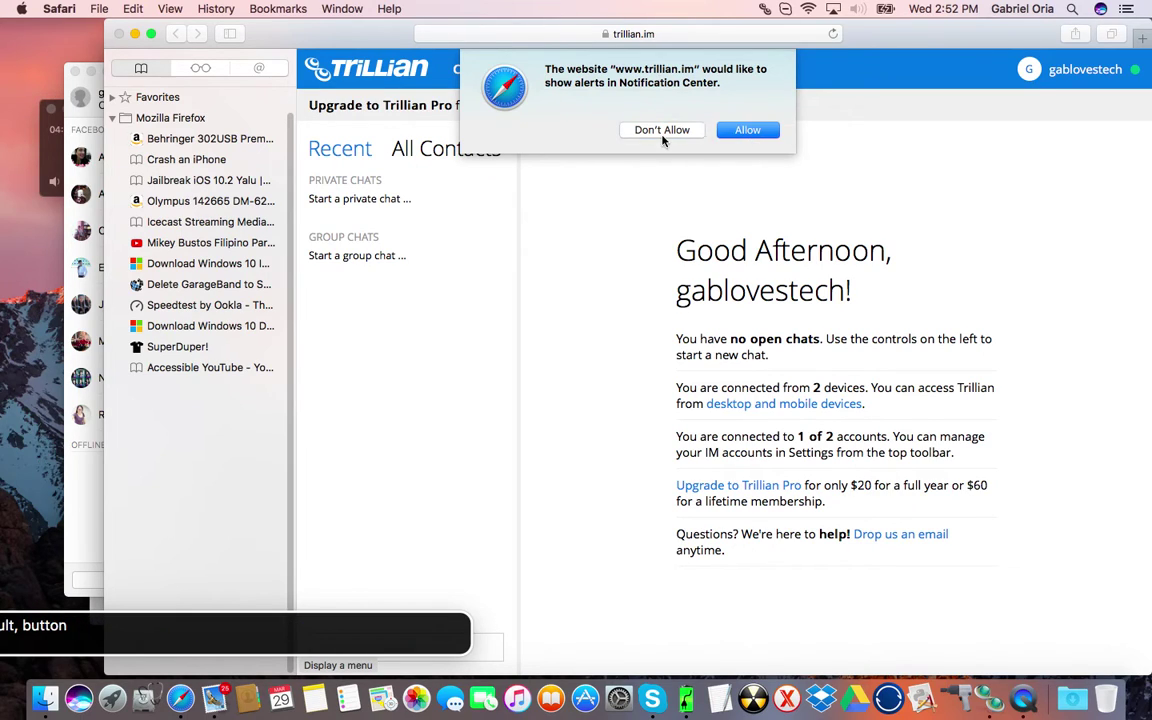
key(ctrl+alt+space)
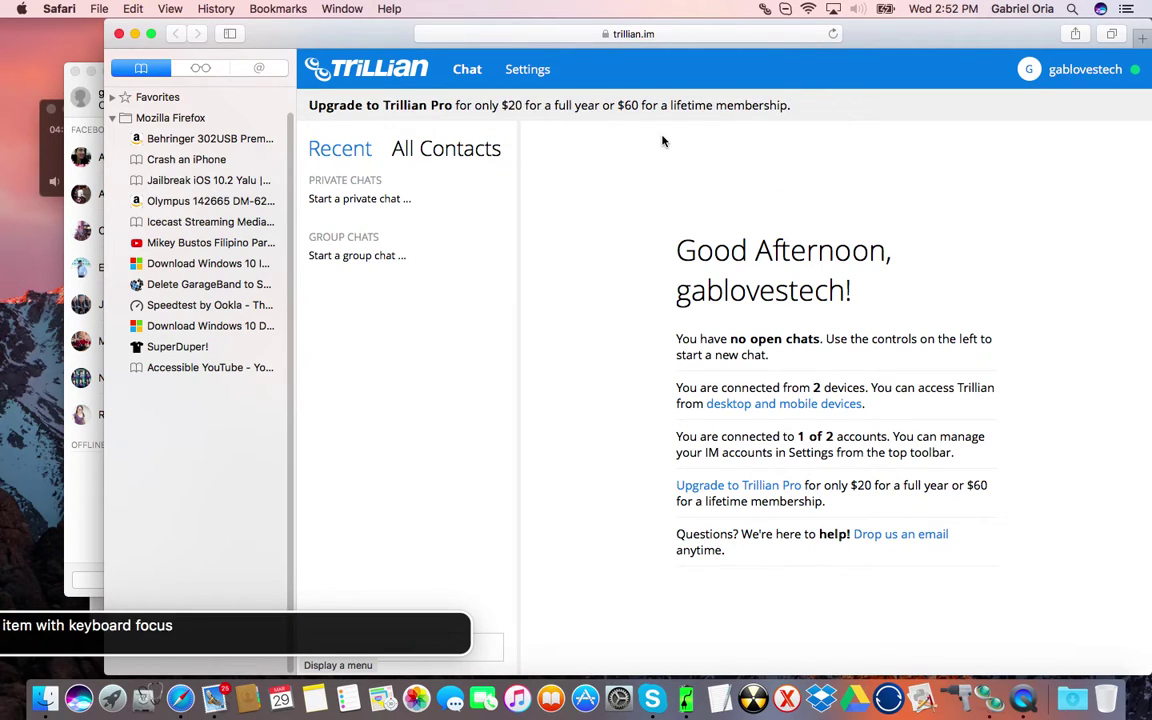
Step: Read through the Trillian web start page, including its notes on open chats, connected devices and connected accounts
key(super+Tab)
key(super+Tab)
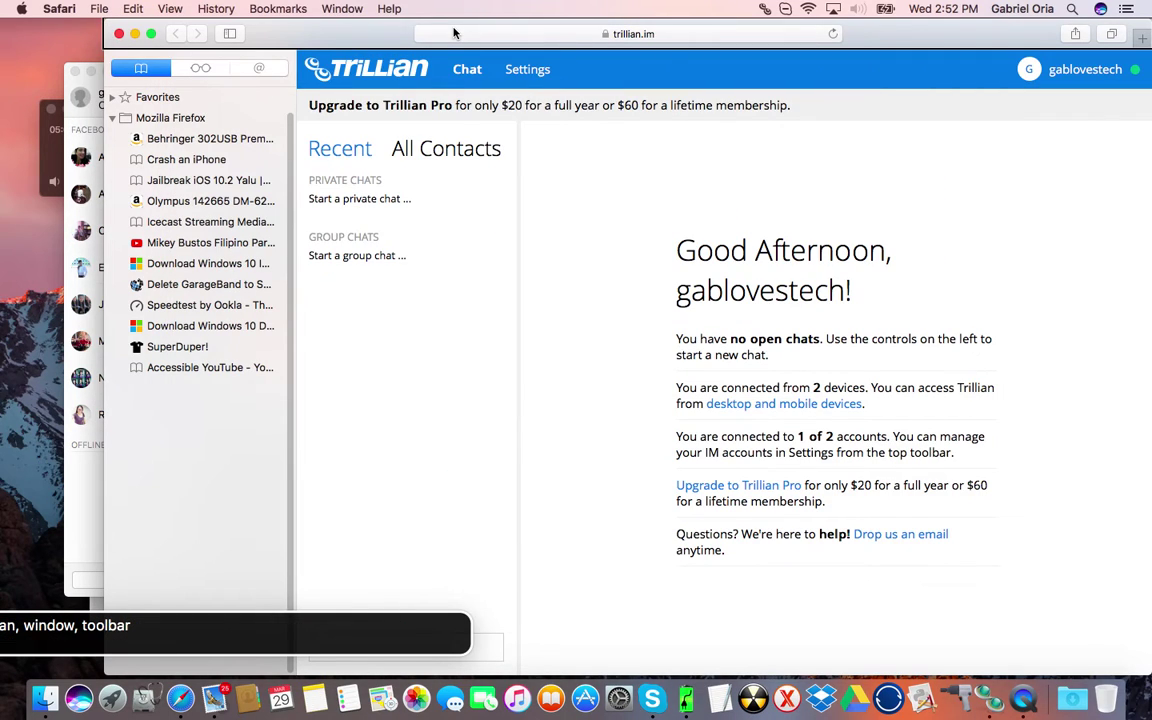
key(ctrl+alt+Right)
key(ctrl+alt+Right)
key(ctrl+alt+Right)
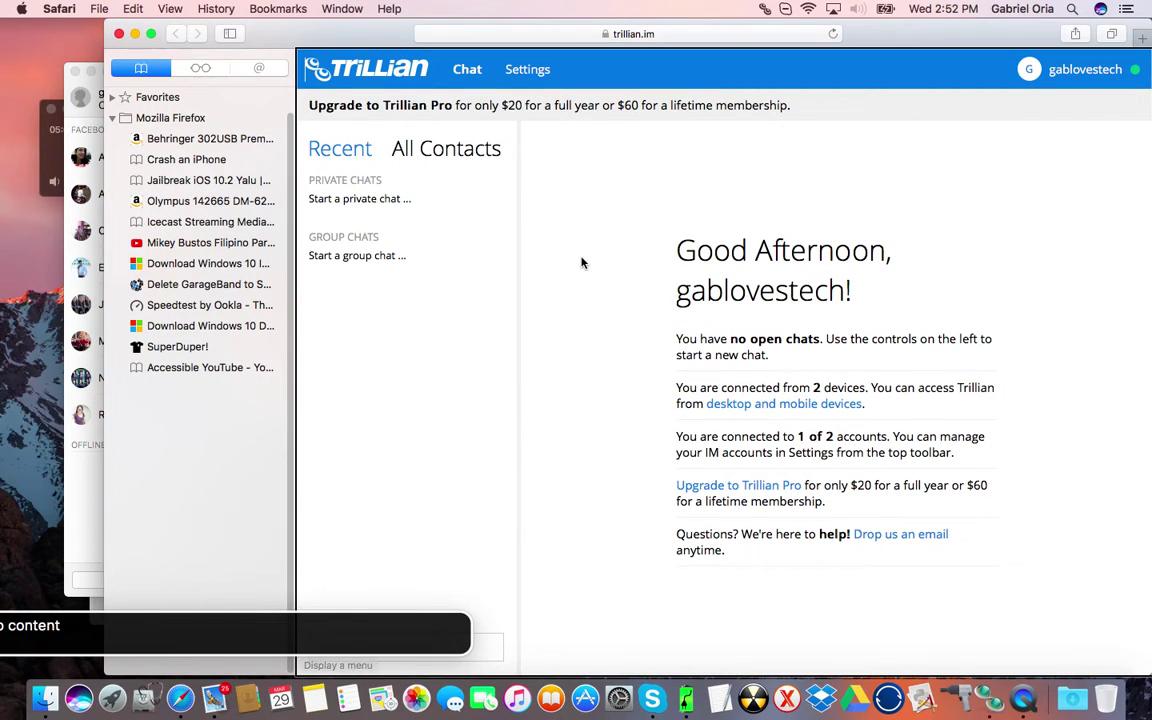
key(ctrl+alt+shift+Down)
key(ctrl+alt+Right)
key(ctrl+alt+Right)
key(ctrl+alt+Right)
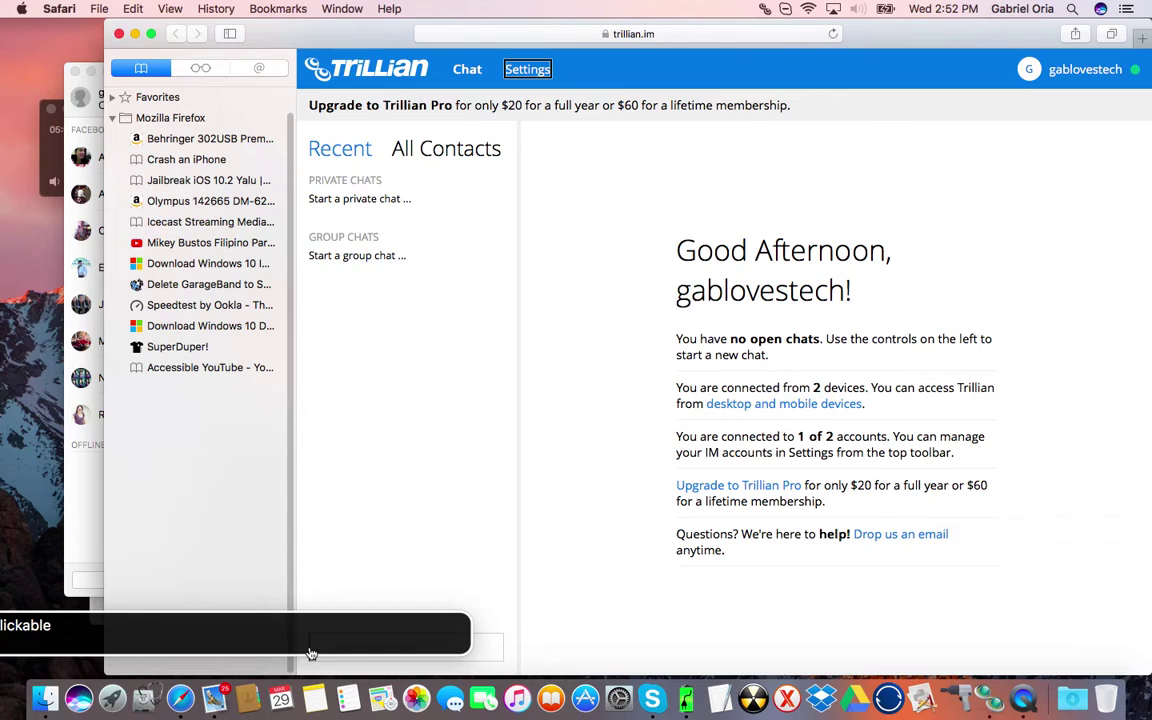
key(ctrl+alt+Right)
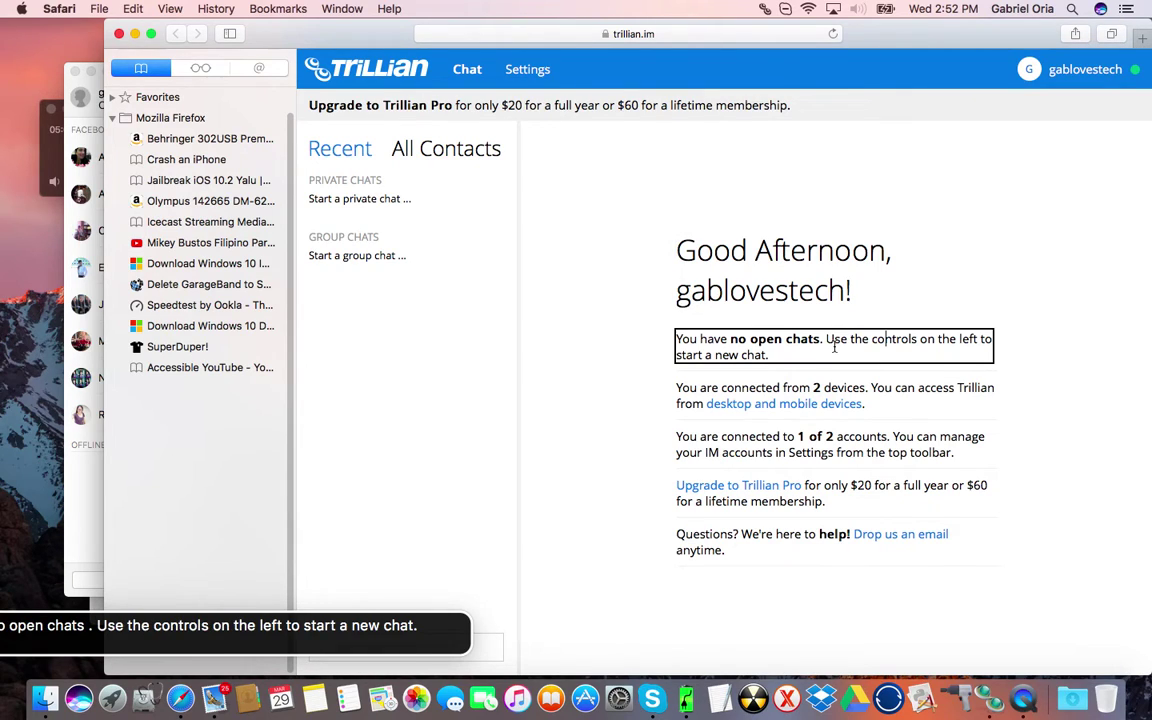
key(ctrl+alt+Right)
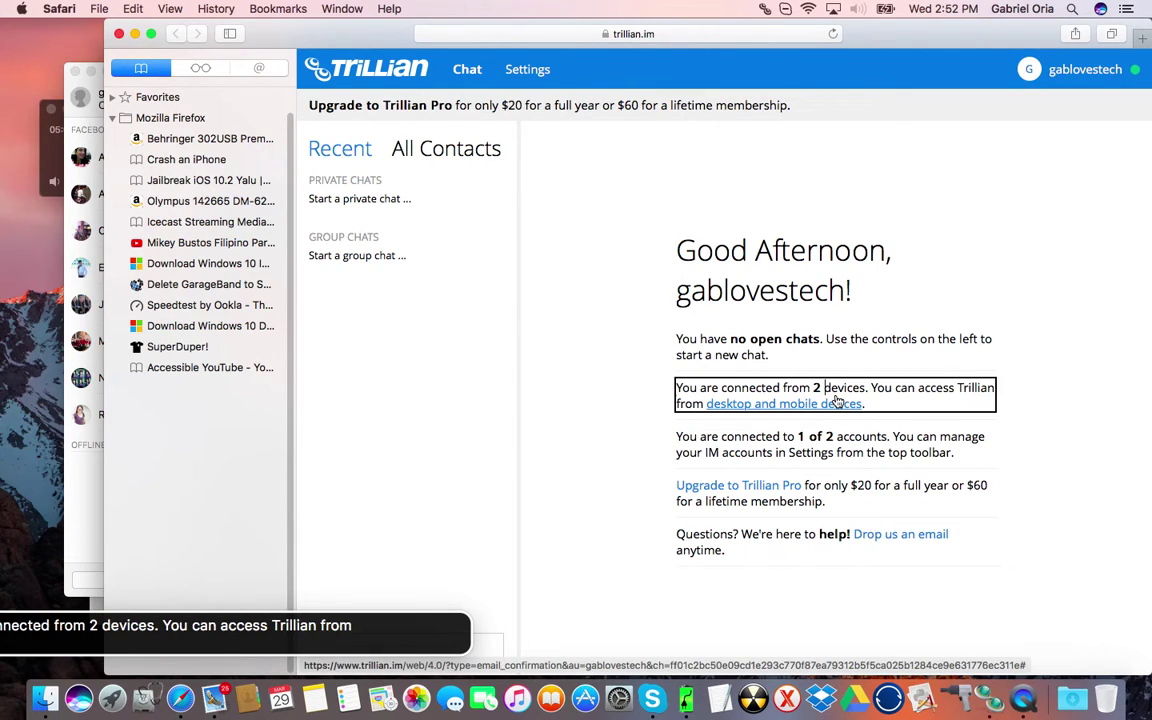
key(ctrl+alt+Right)
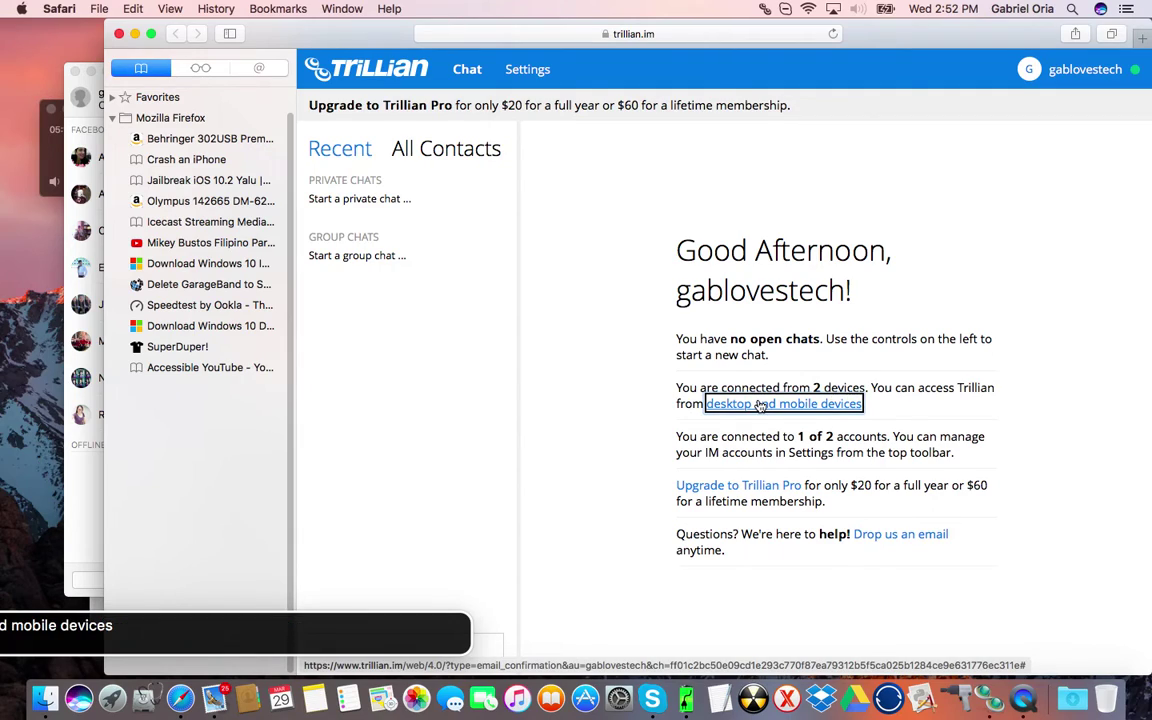
key(ctrl+alt+Right)
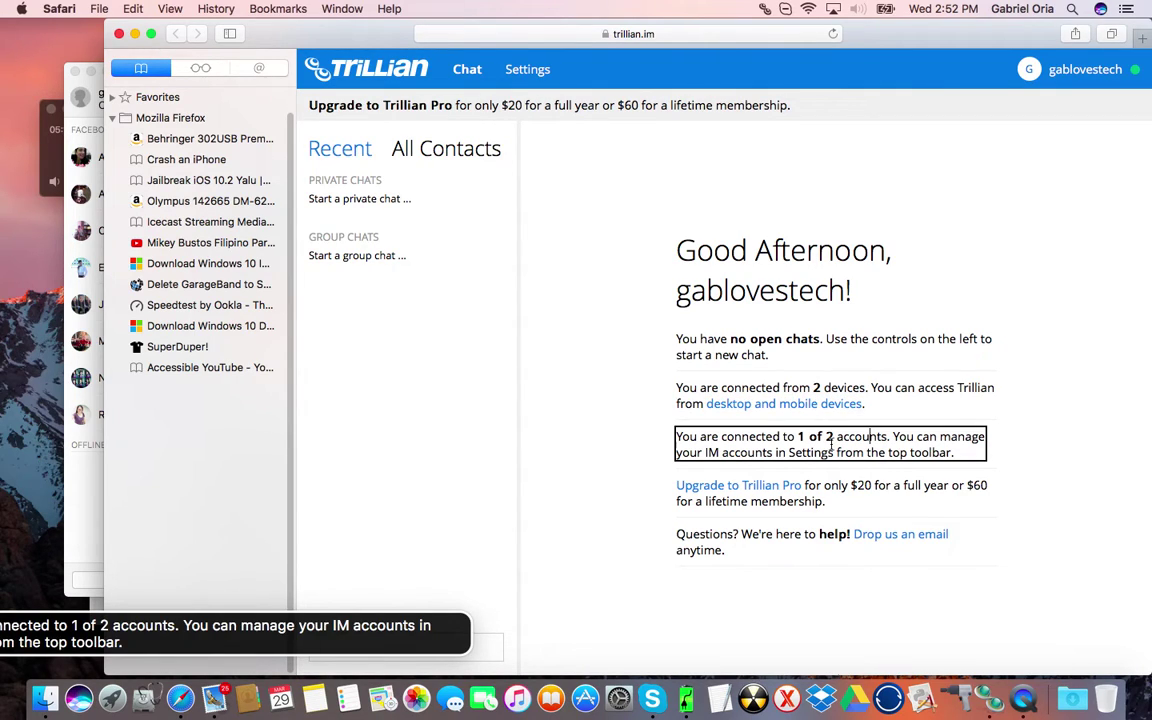
Step: Quit Safari and agree to leave the Trillian web page
key(super+q)
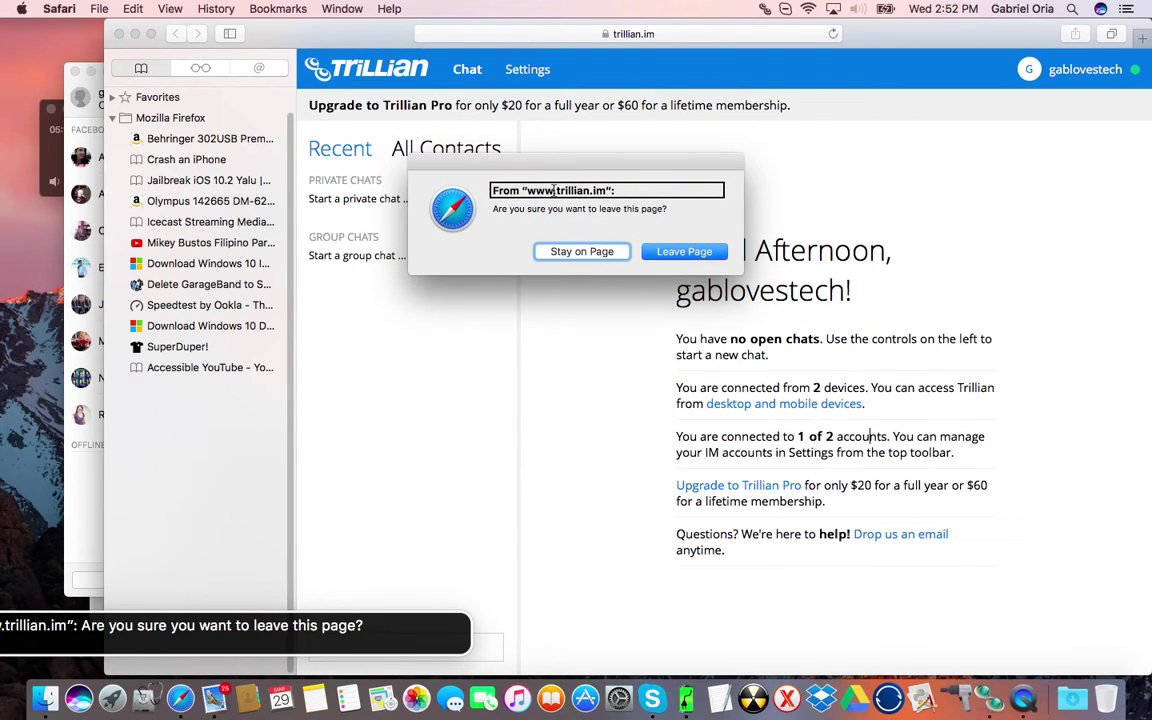
key(super+Tab)
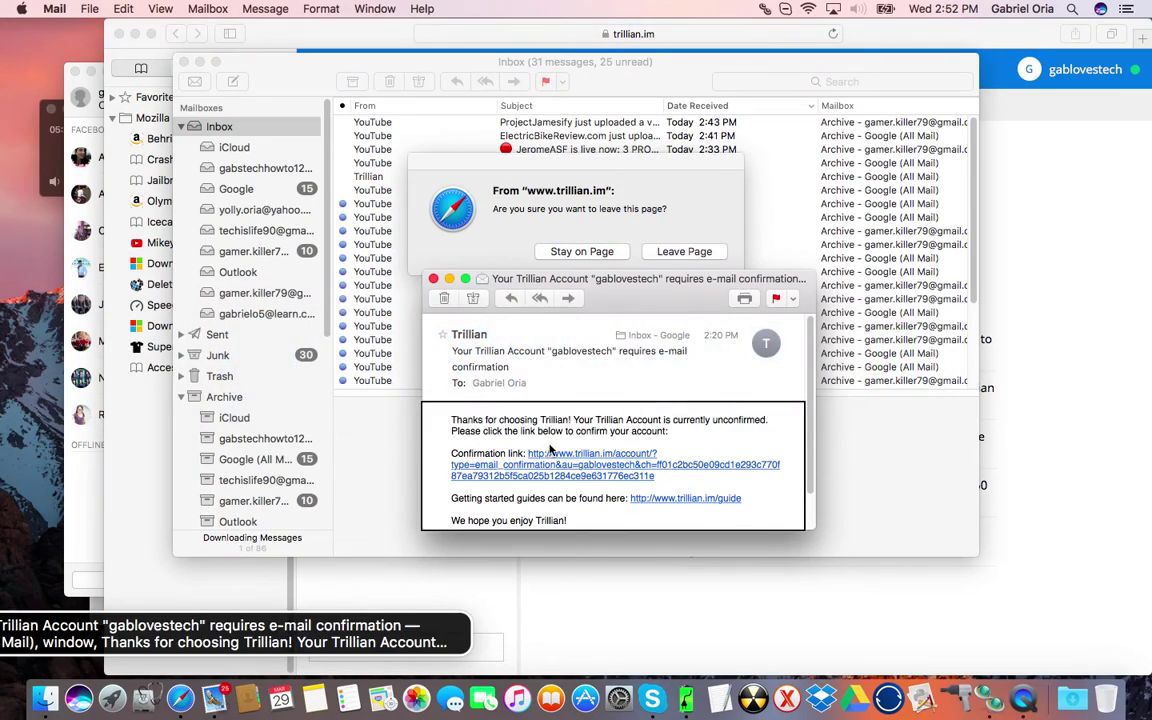
key(super+Tab)
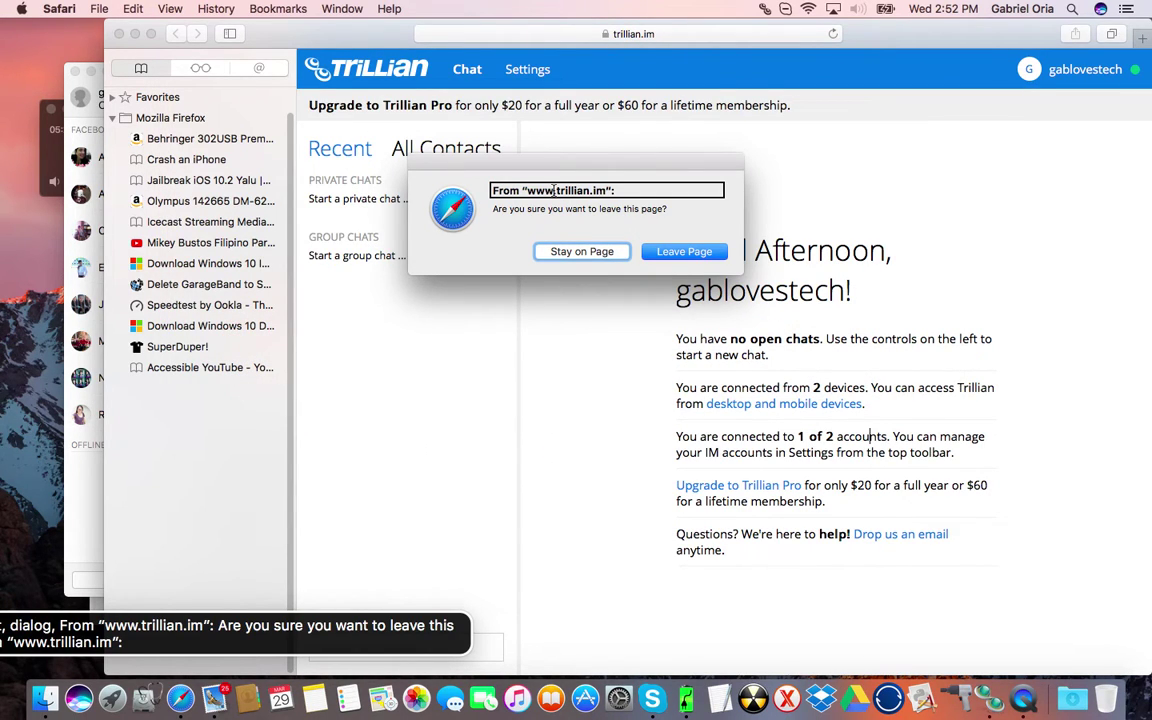
key(ctrl+alt+Right)
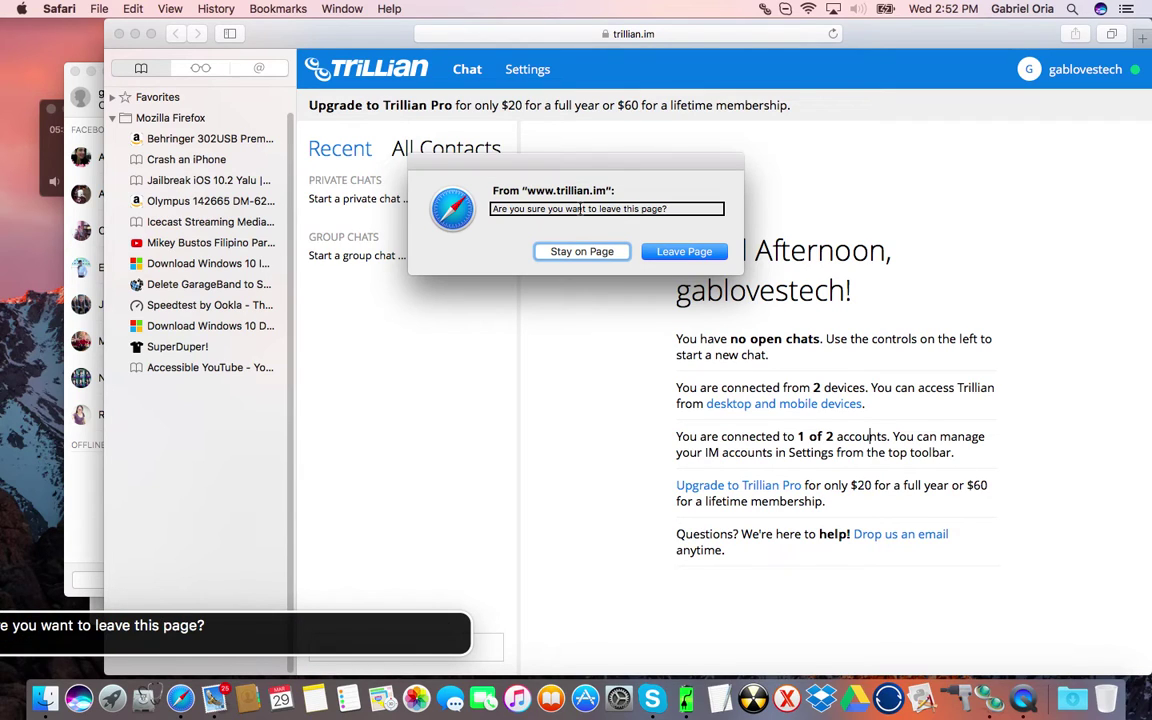
key(ctrl+alt+Right)
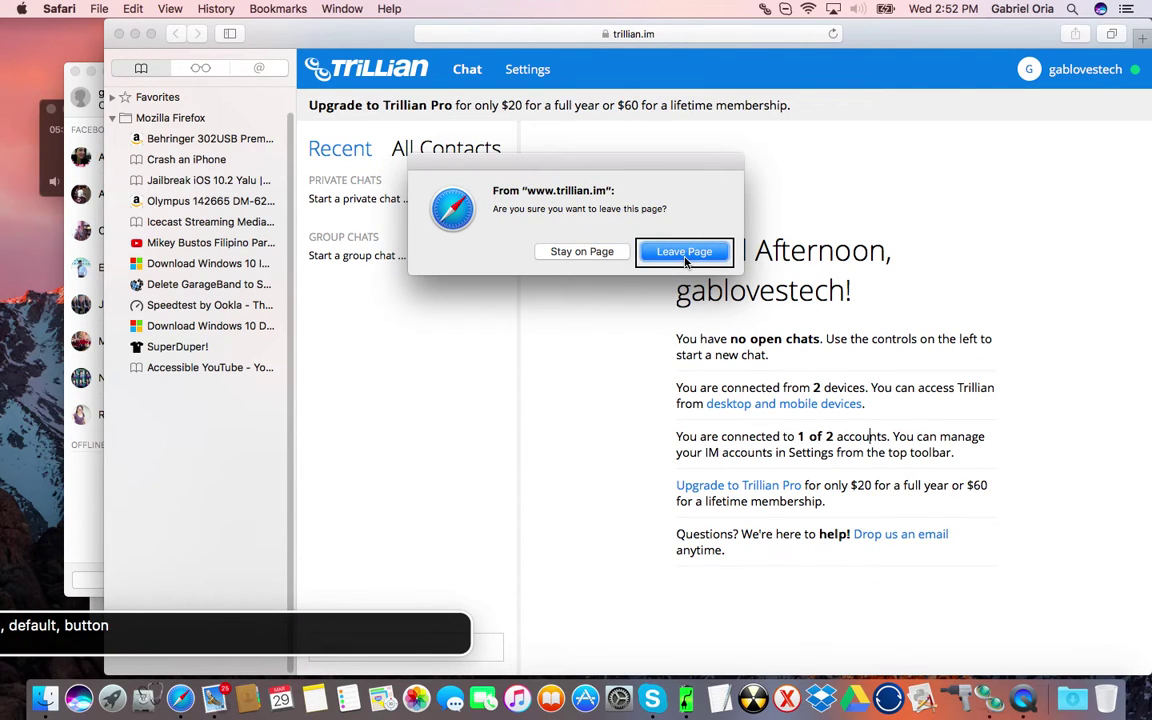
key(ctrl+alt+space)
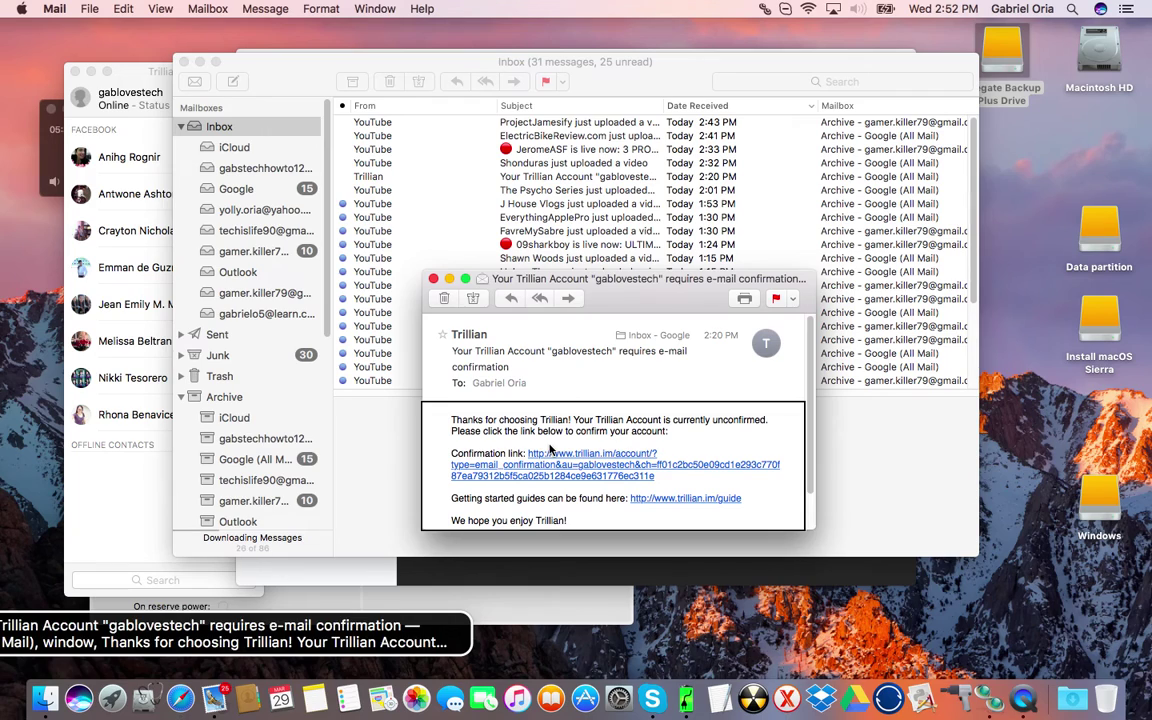
Step: Close the Trillian confirmation message and go into the inbox's message list
key(super+w)
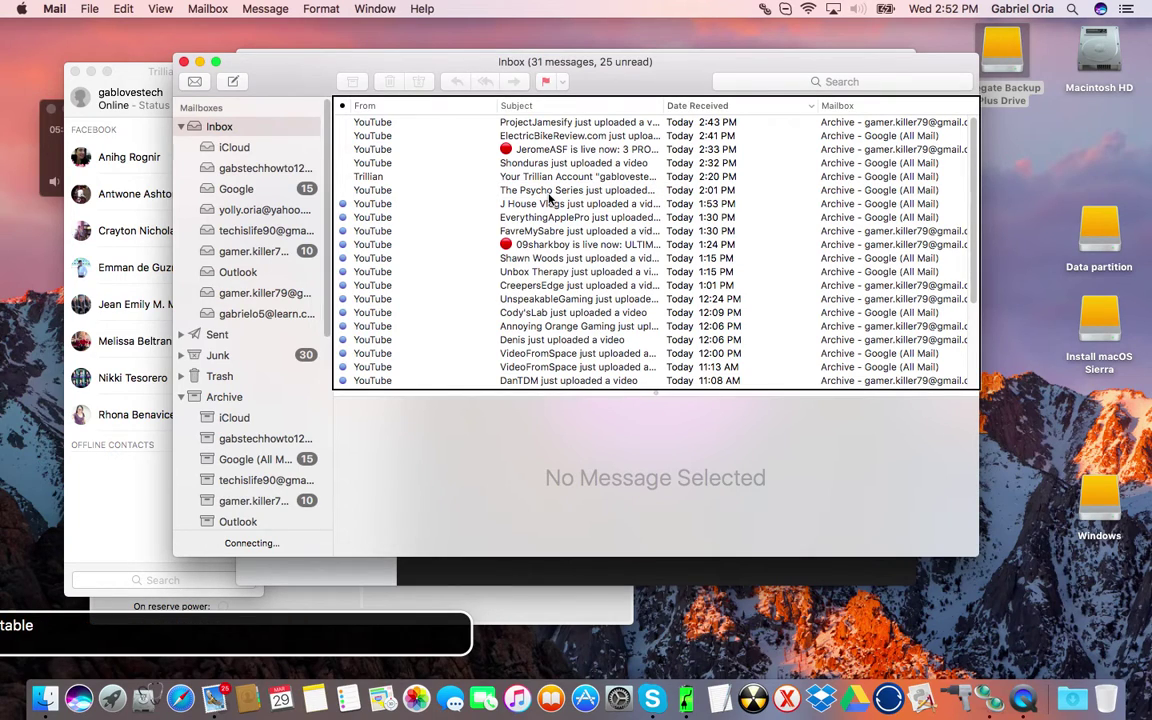
key(ctrl+alt+shift+Down)
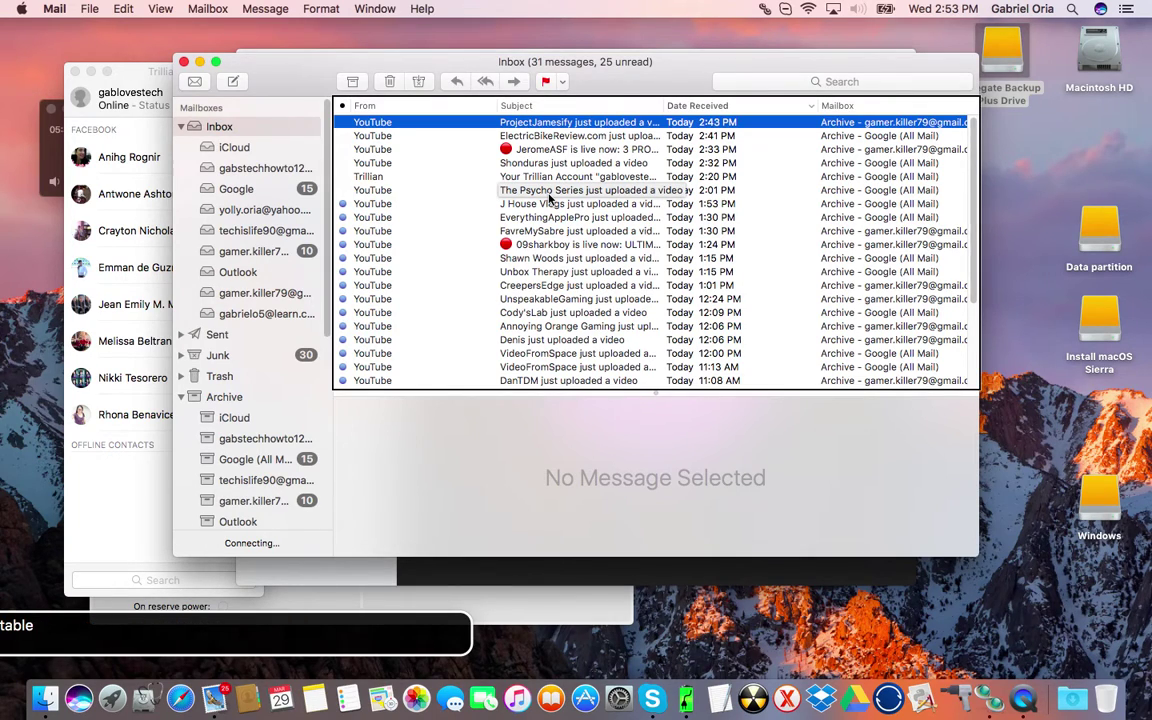
key(ctrl+alt+Left)
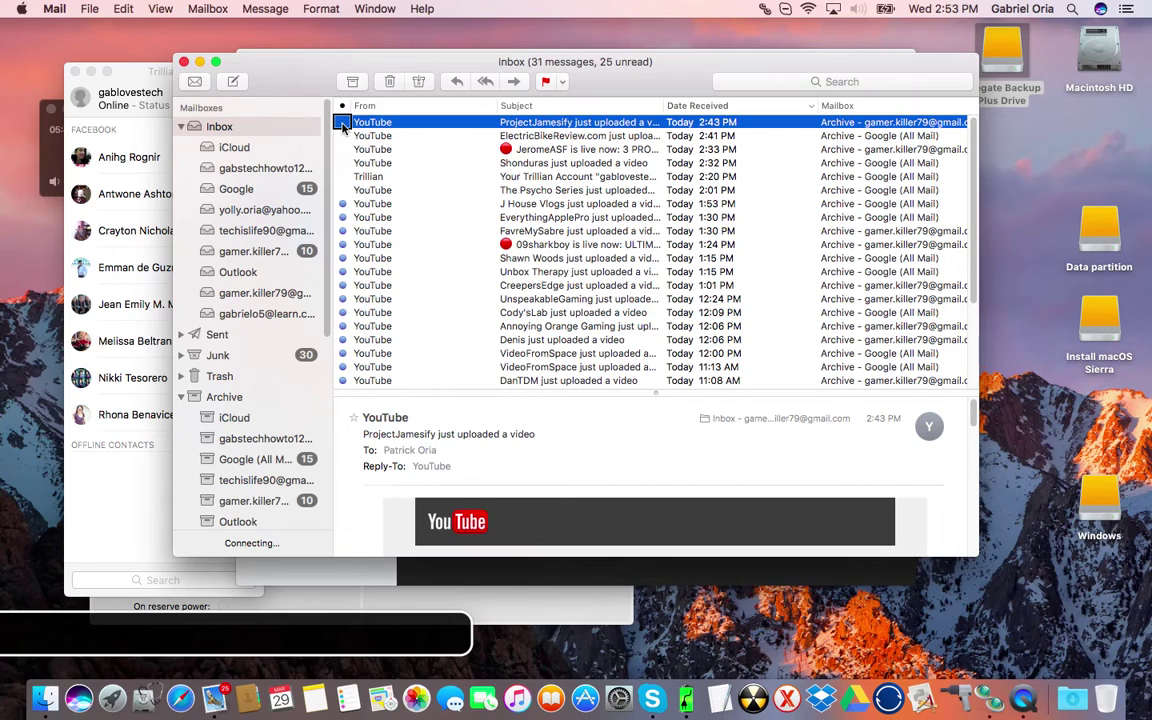
key(ctrl+alt+Right)
Step: Skim the newest inbox messages down to the Trillian one, and delete all messages in the inbox
key(Down)
key(Down)
key(Down)
key(Down)
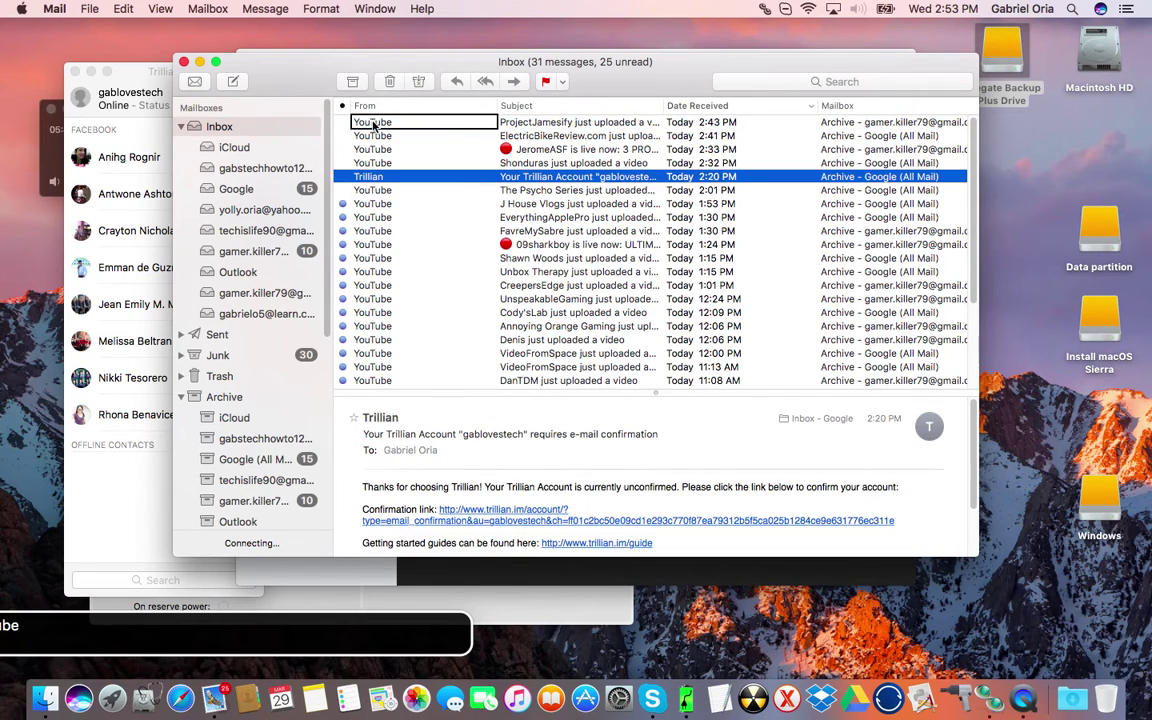
key(Up)
key(Up)
key(Up)
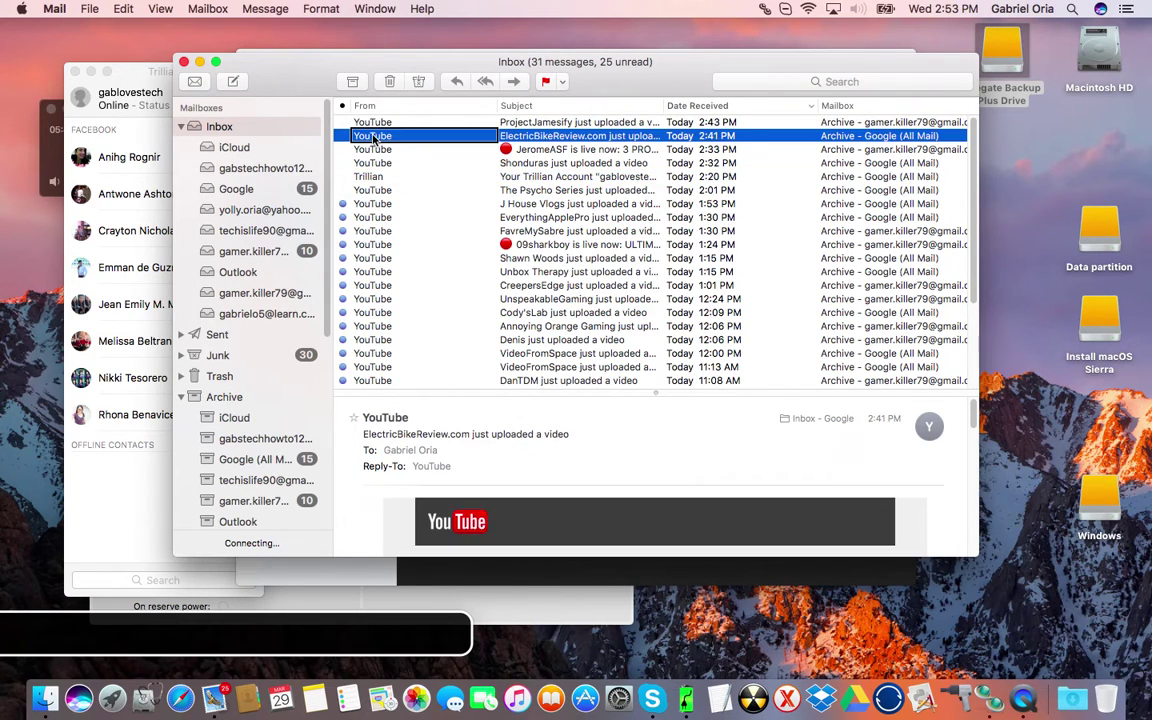
key(Up)
key(ctrl+alt+Left)
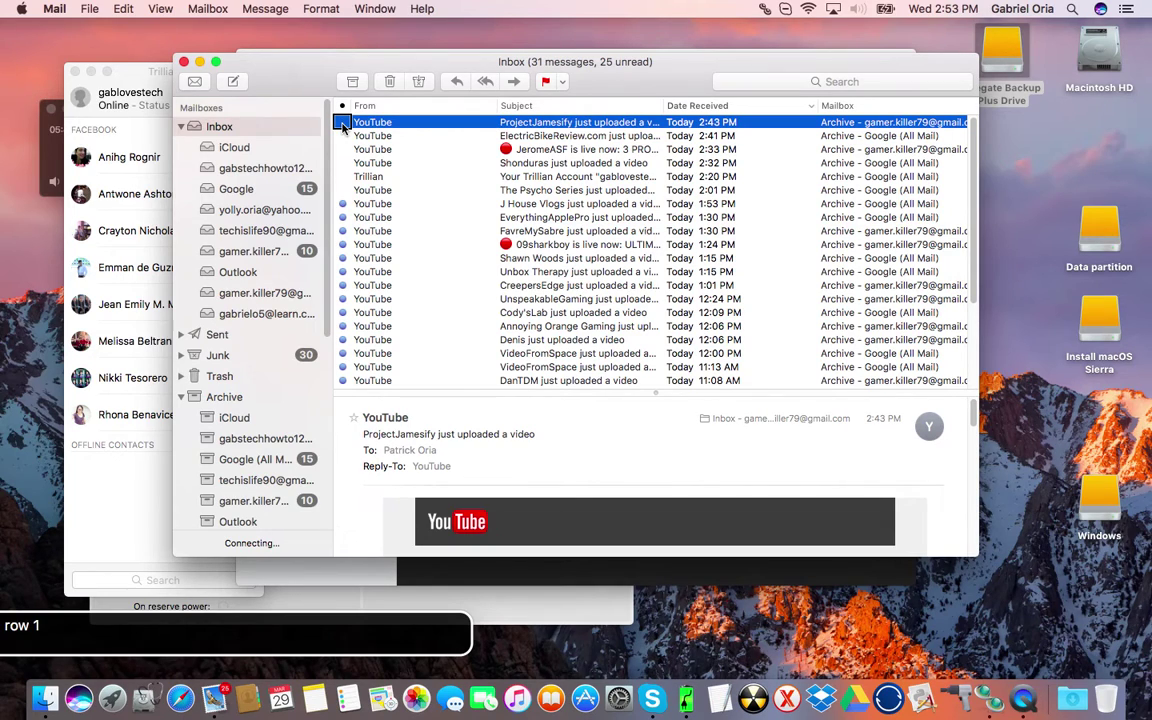
key(super+a)
key(BackSpace)
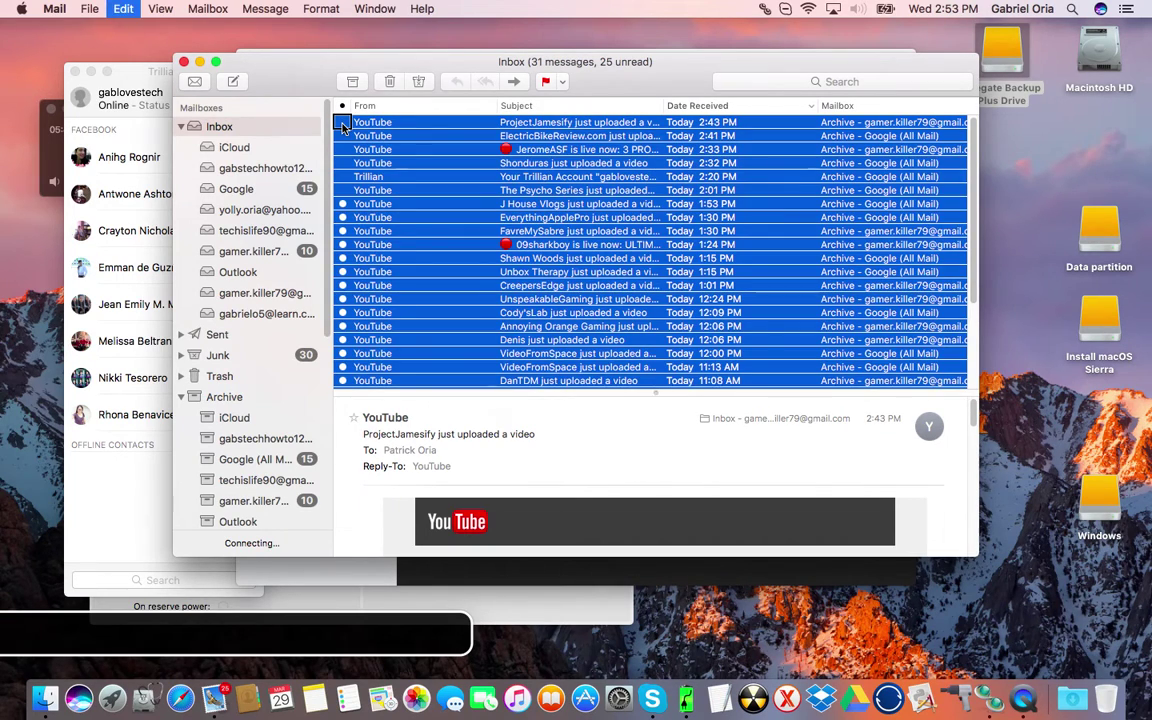
Step: Switch to Skype and enlarge the current call's shared screen to full screen
key(super+Tab)
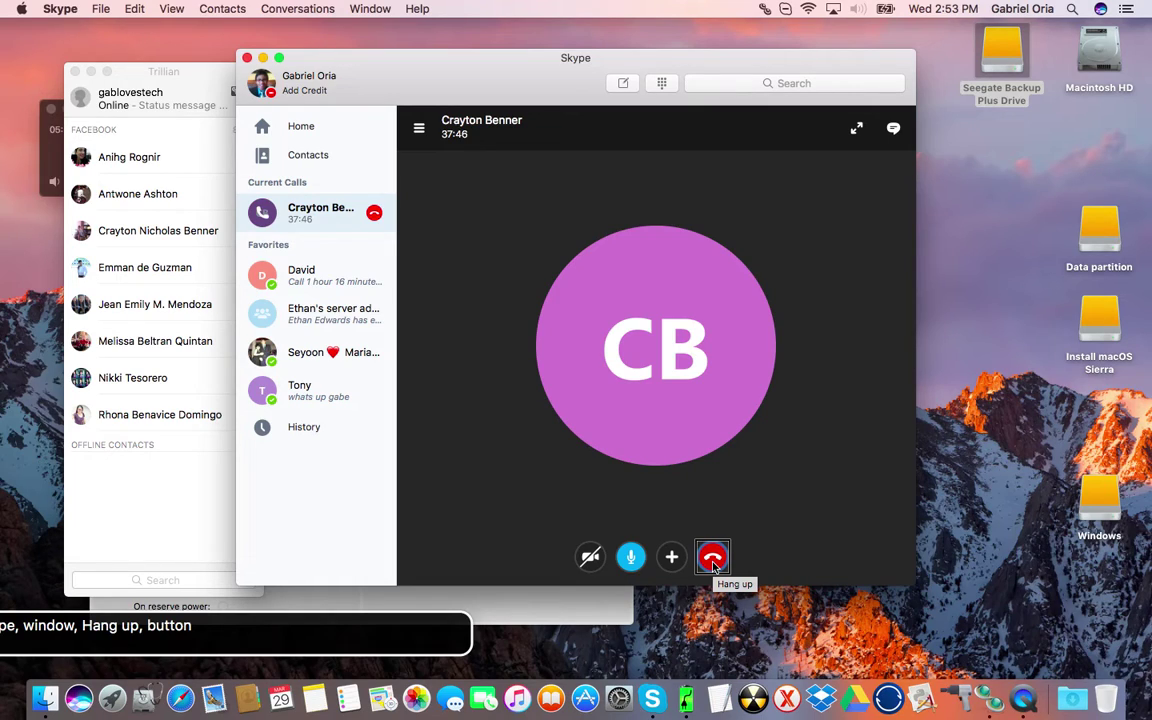
key(ctrl+alt+Left)
key(ctrl+alt+Left)
key(ctrl+alt+Left)
key(ctrl+alt+Left)
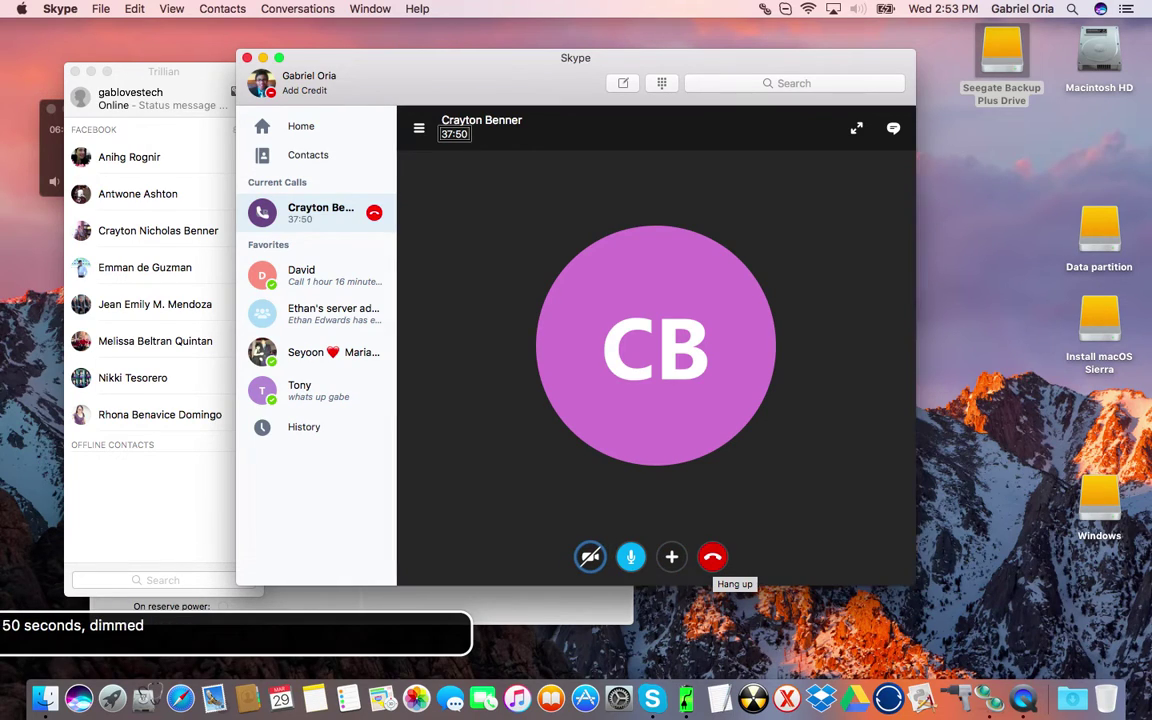
key(ctrl+alt+Right)
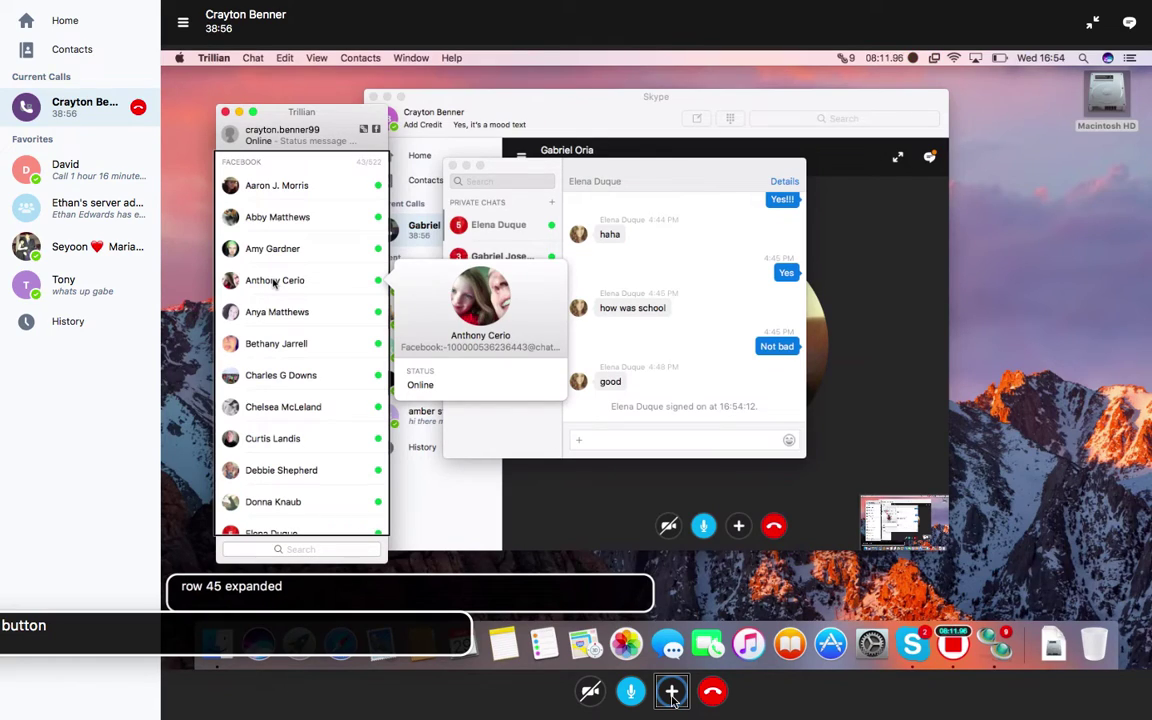
Step: Search the contact list of the Trillian shown in the shared screen for "Z"
click(228, 549)
key(Caps_Lock)
text(Z)
key(Caps_Lock)
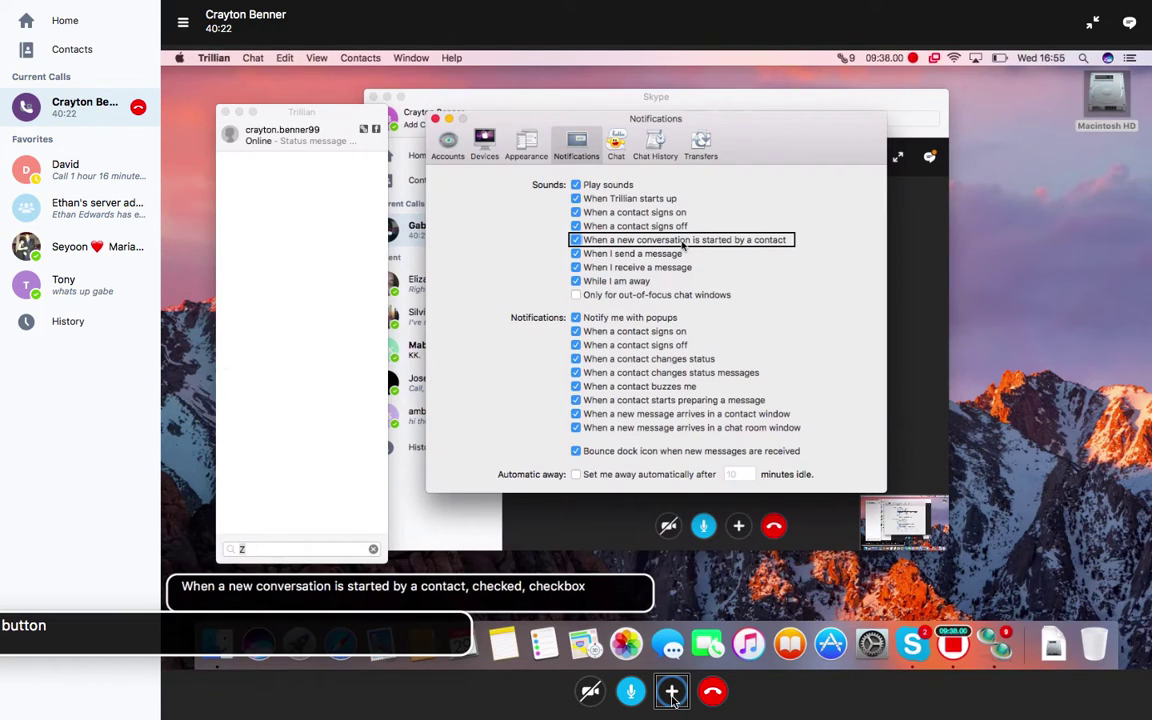
Step: Read through Trillian's notification preferences, covering message sounds, popups, Dock icon bouncing and automatic away
key(ctrl+alt+Right)
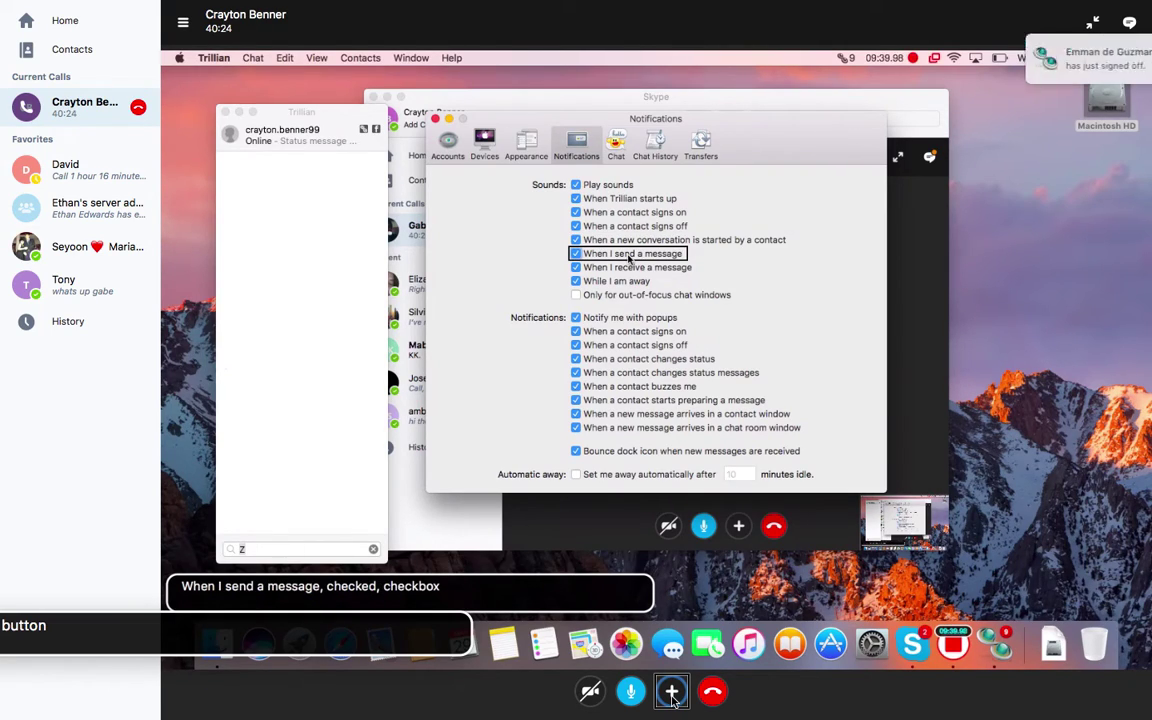
key(ctrl+alt+Right)
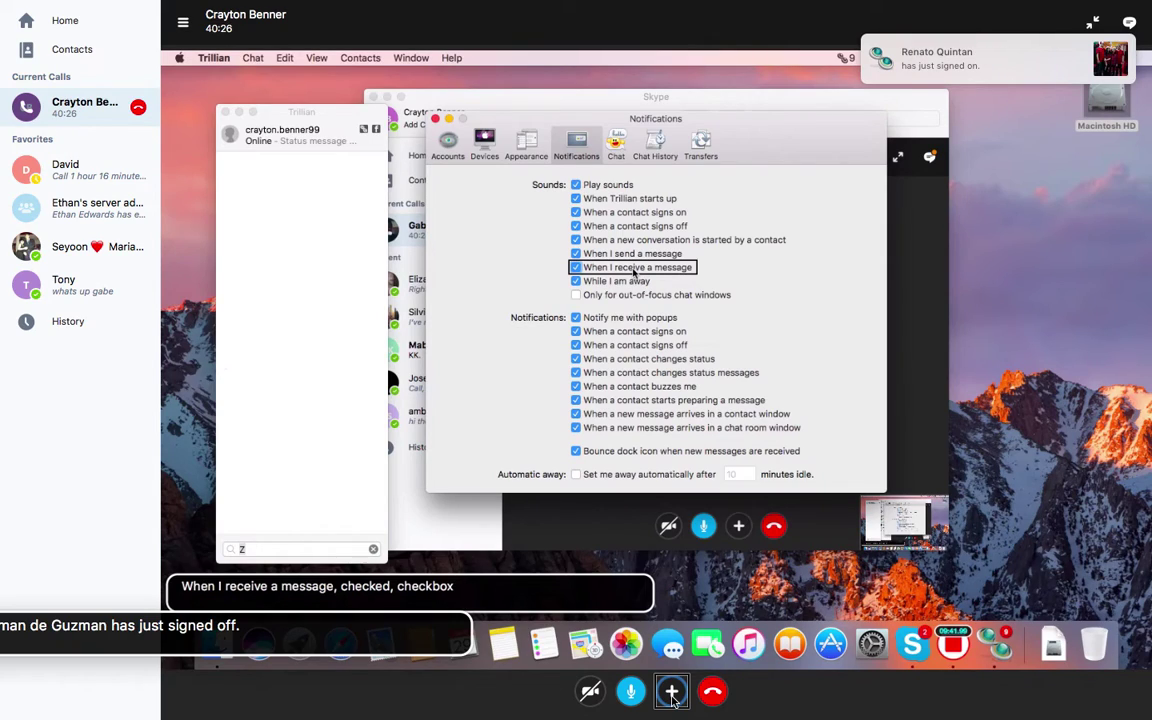
key(ctrl+alt+Right)
key(ctrl+alt+Right)
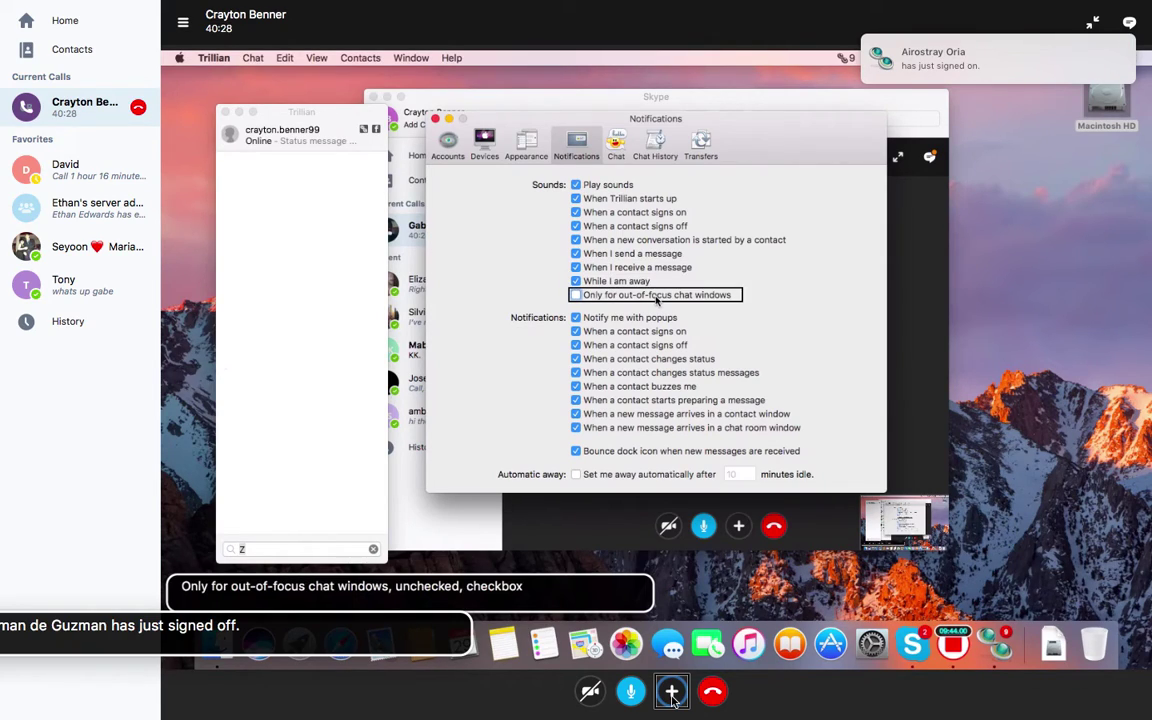
key(ctrl+alt+Right)
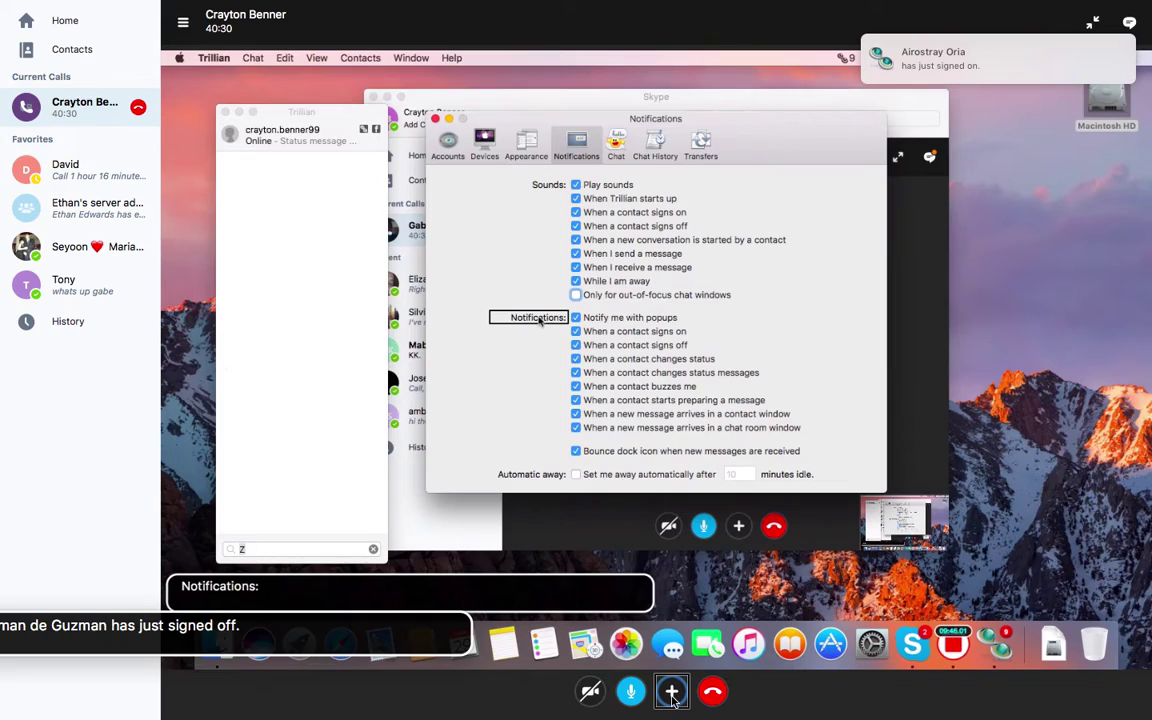
key(ctrl+alt+Right)
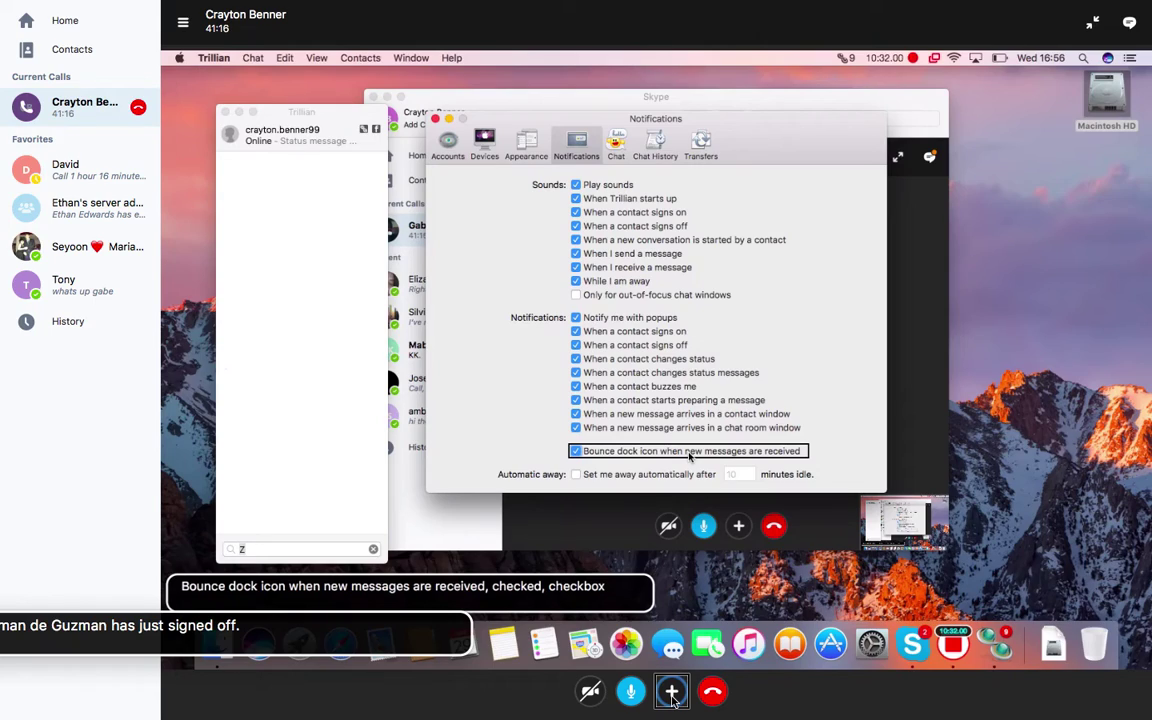
key(ctrl+alt+Right)
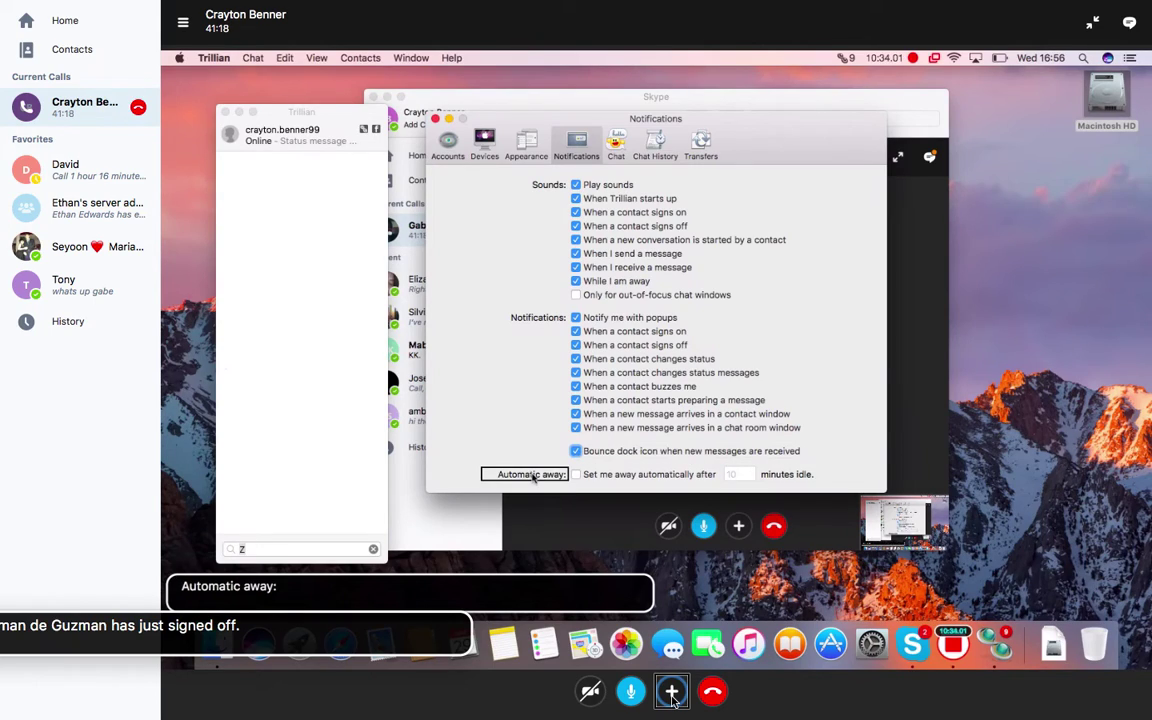
Step: Check the message font in Trillian's Chat preferences and open the Chat History preferences at the local storage option
key(ctrl+alt+Right)
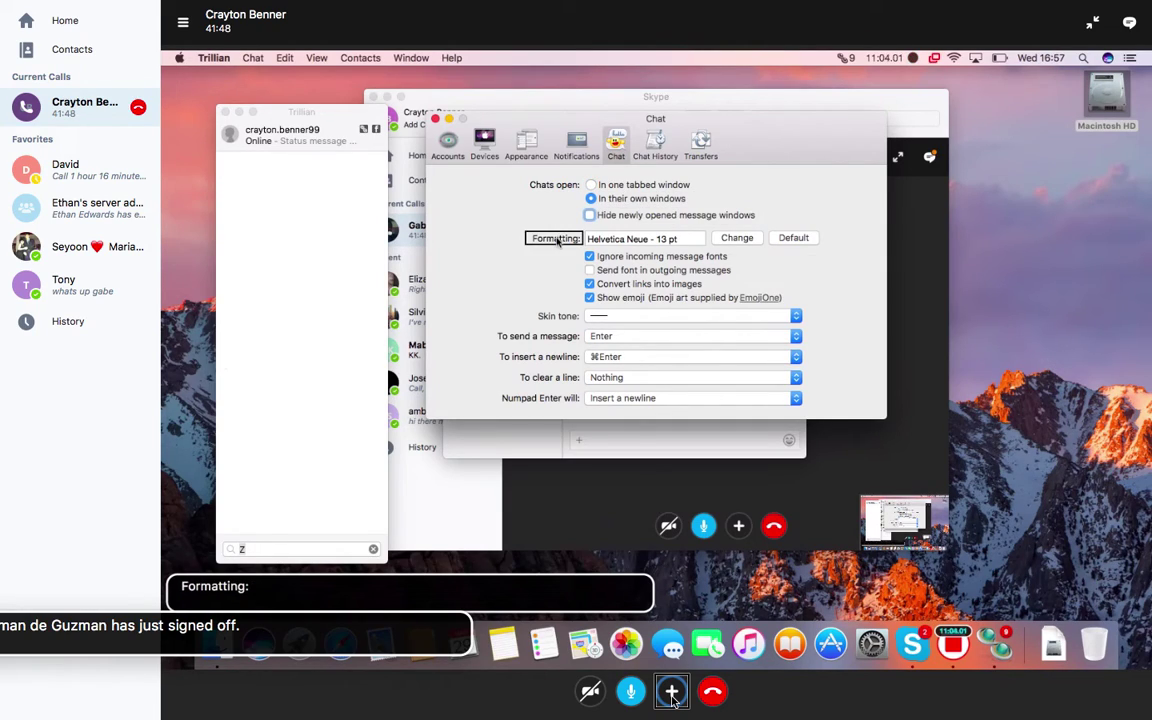
key(ctrl+alt+Right)
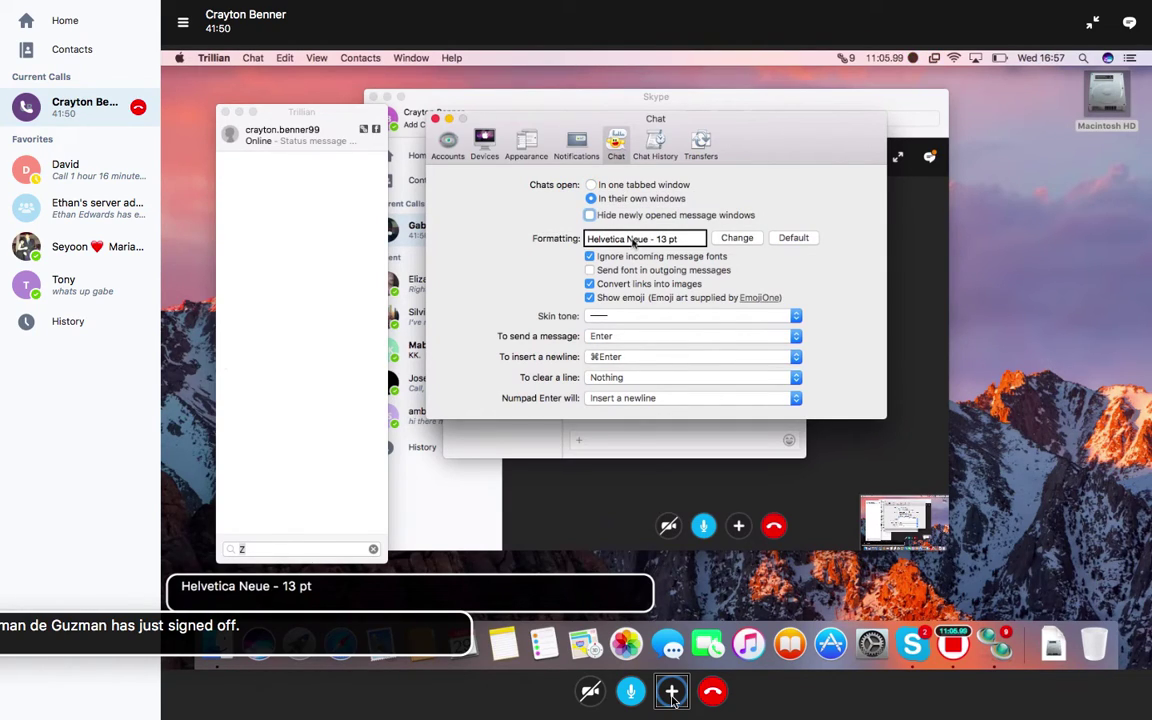
key(ctrl+alt+Home)
key(ctrl+alt+shift+Down)
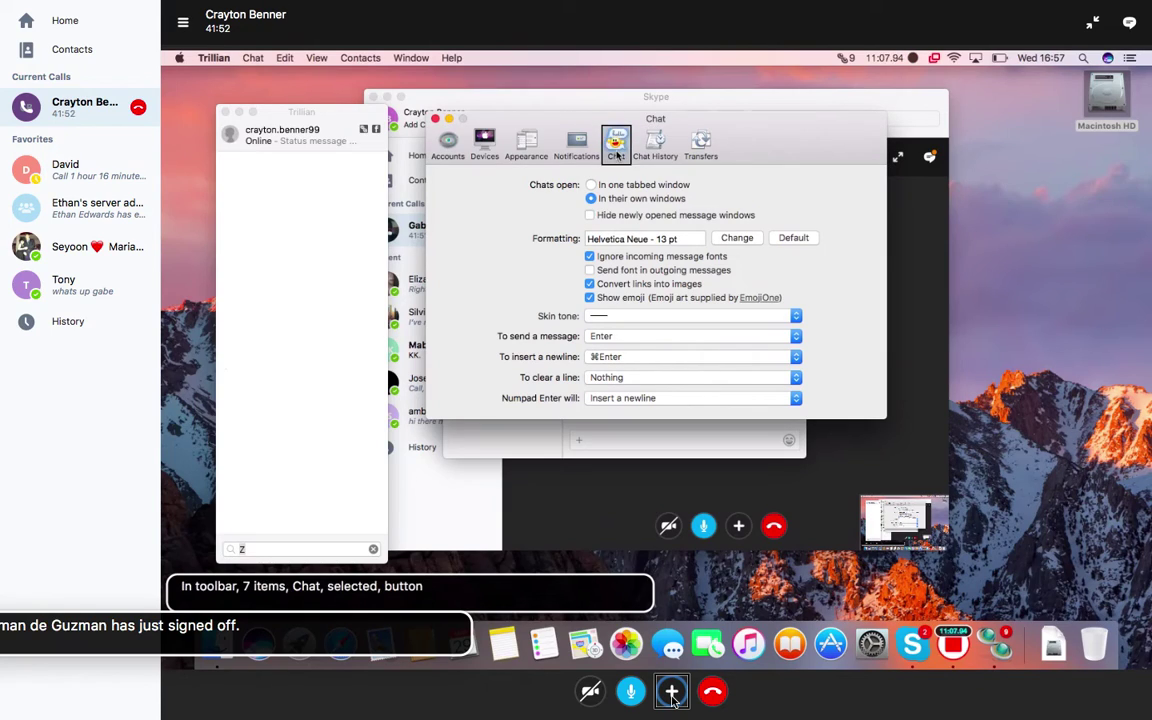
key(ctrl+alt+Right)
key(ctrl+alt+Right)
key(ctrl+alt+Left)
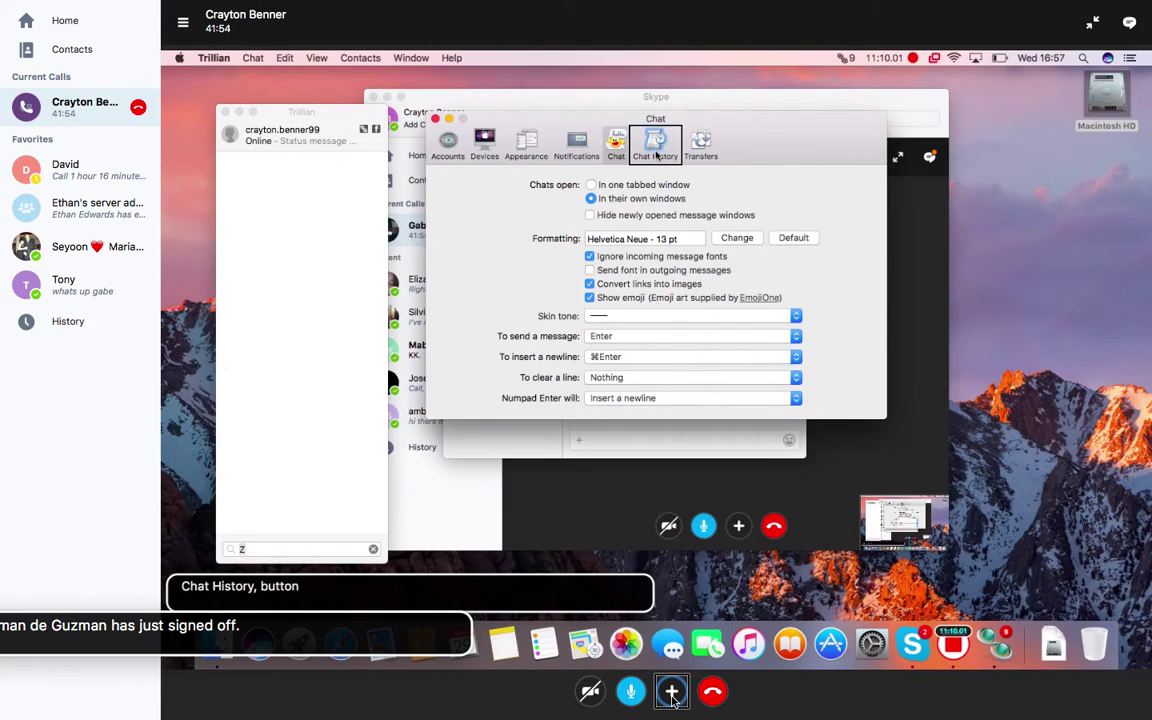
key(ctrl+alt+space)
key(Tab)
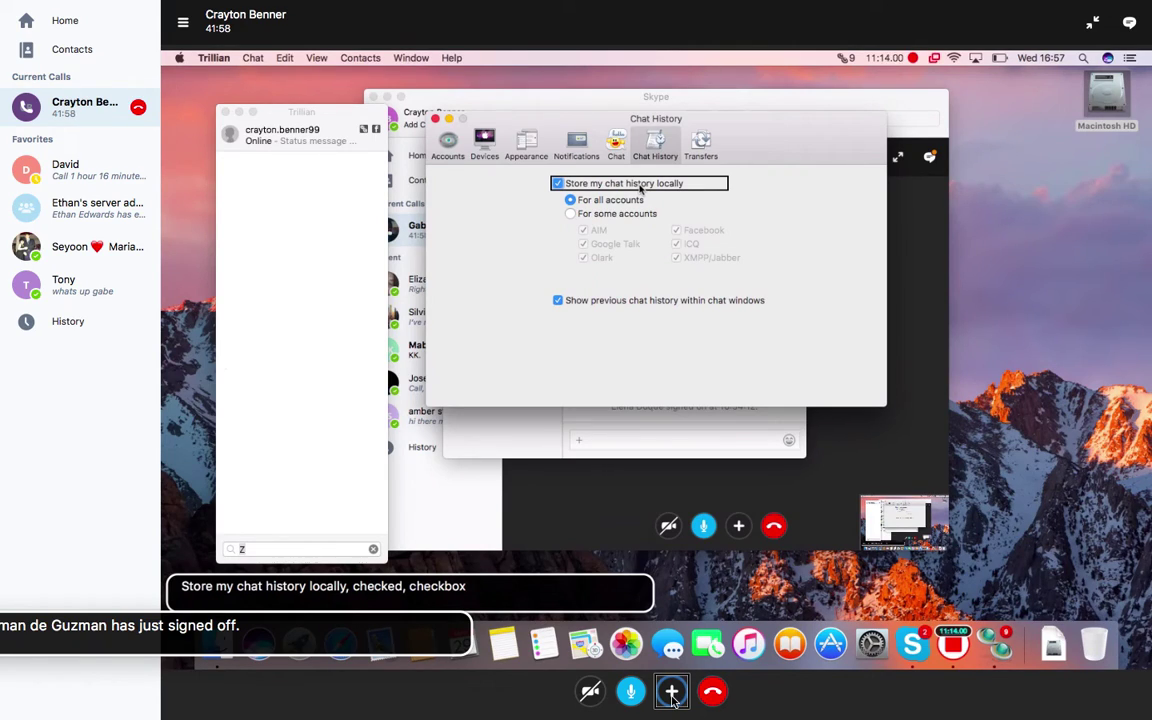
Step: Toggle storing chat history locally to compare its account options, leave it off, and open the file transfer preferences
key(ctrl+alt+space)
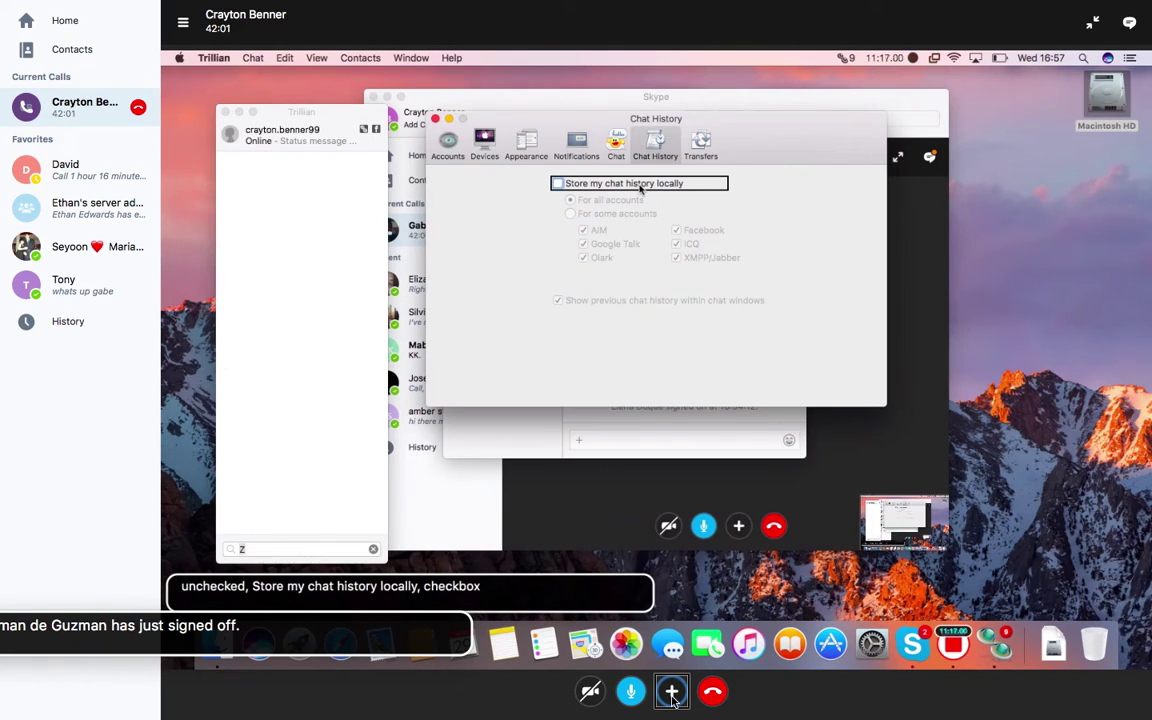
key(ctrl+alt+Right)
key(ctrl+alt+Right)
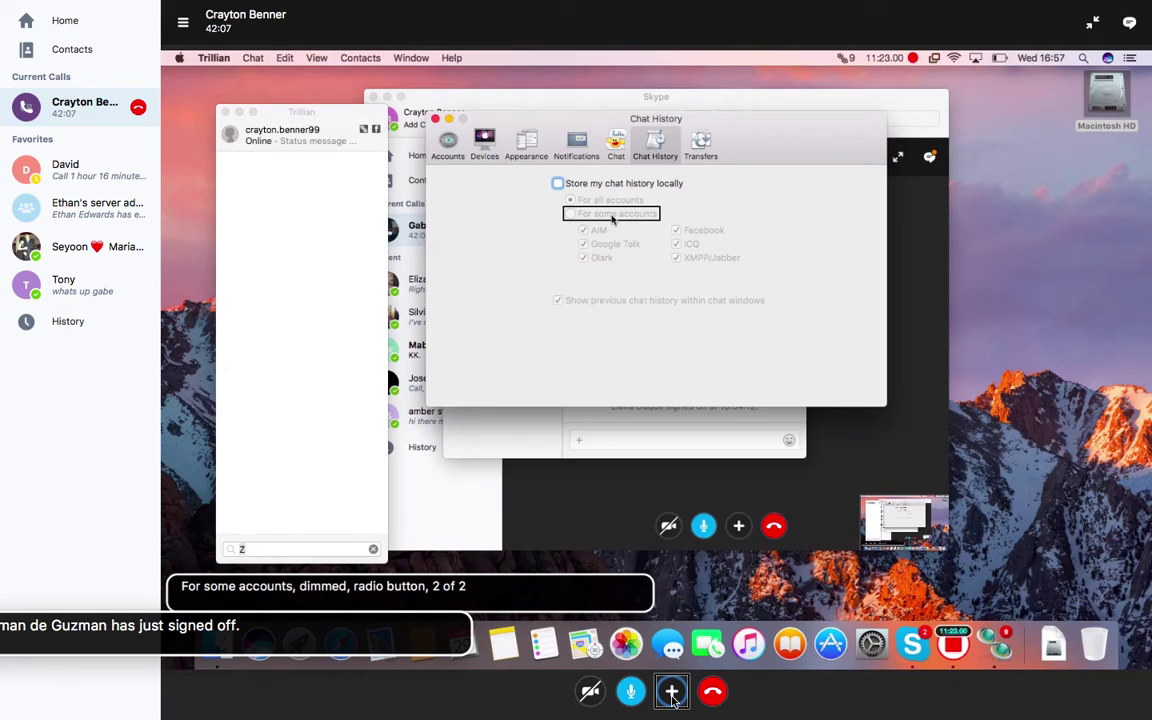
click(640, 187)
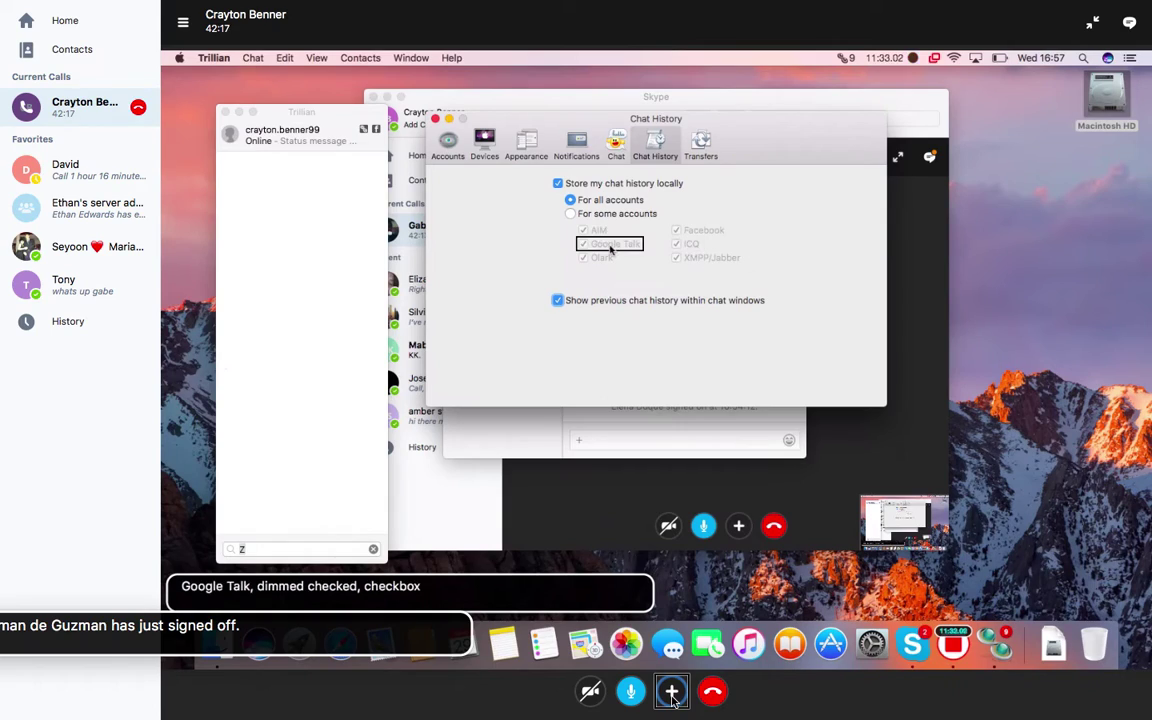
click(640, 186)
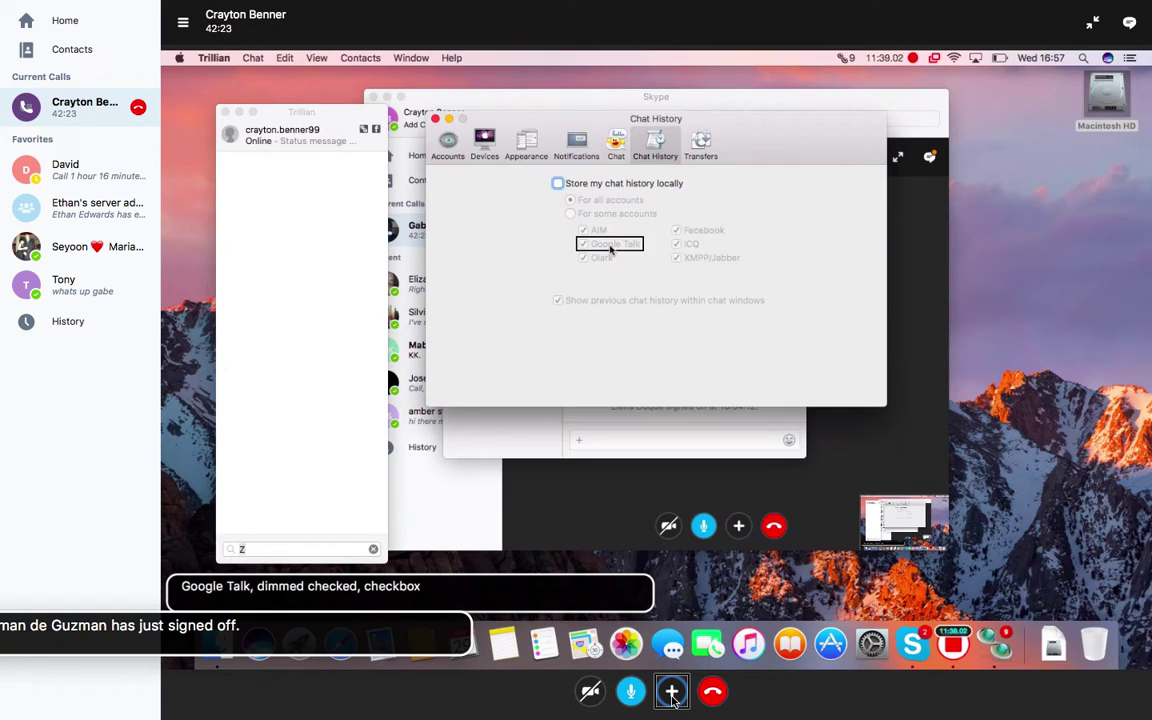
key(super+Tab)
click(703, 155)
Step: Switch to Trillian on the local Mac and open the Chat History page of its preferences
key(super+Tab)
key(super+shift+Tab)
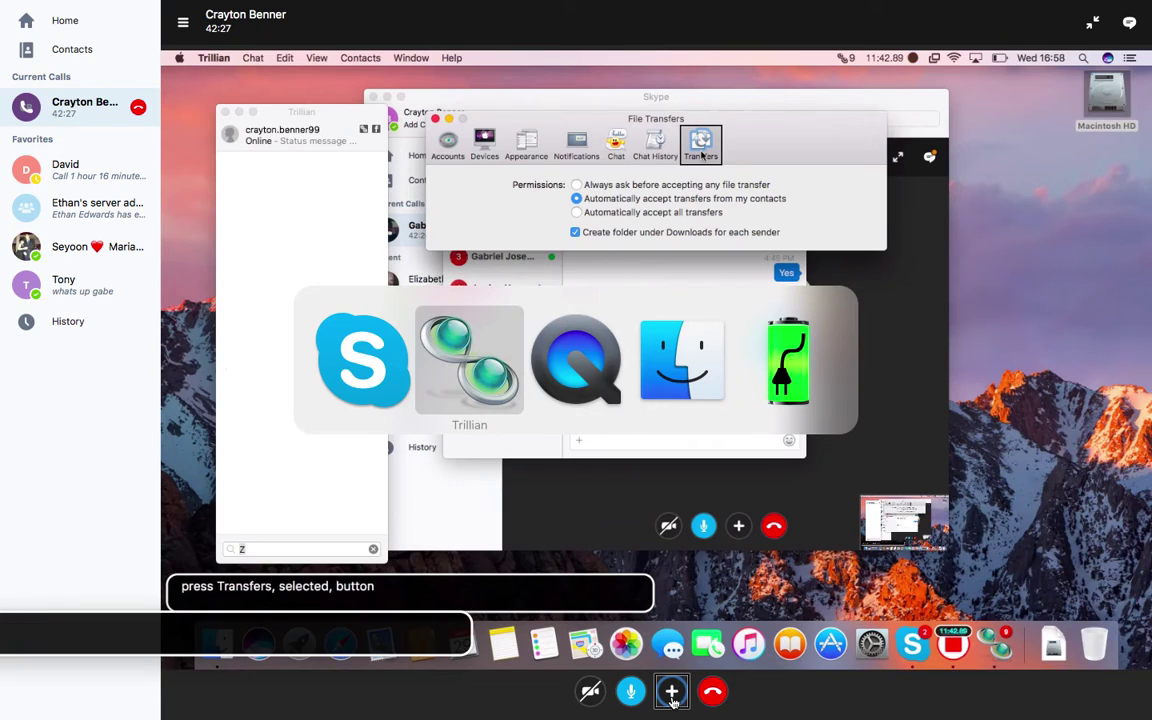
key(super+comma)
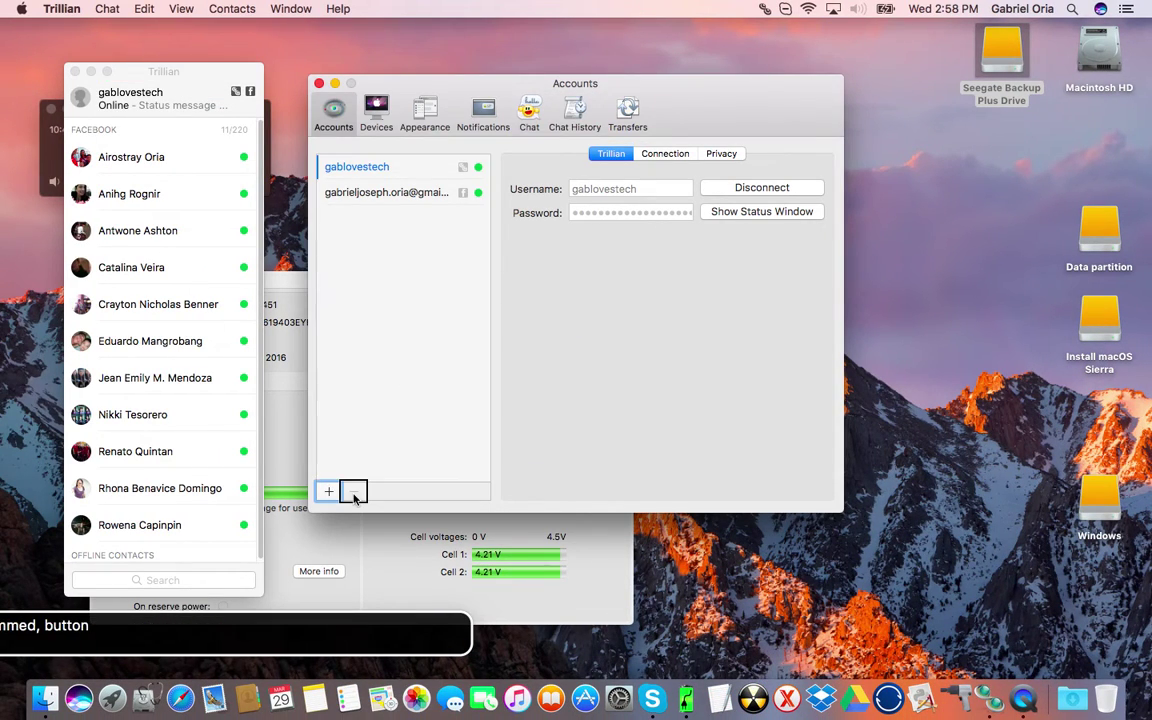
click(575, 110)
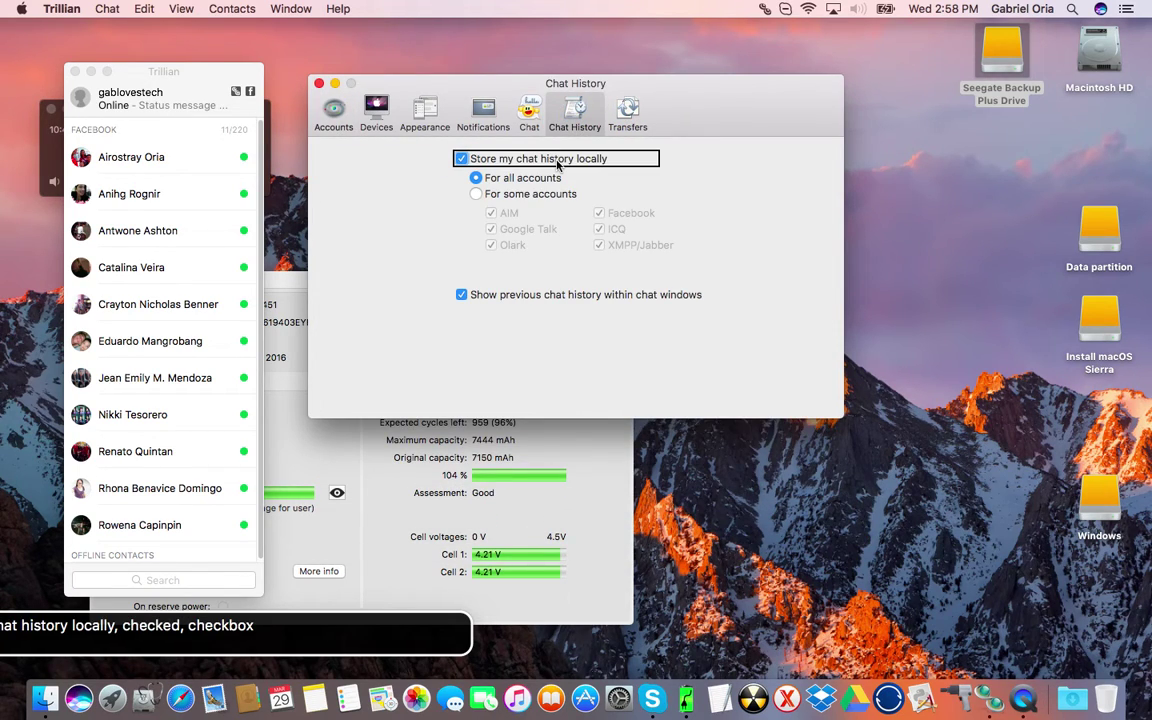
Step: Reopen Trillian's preferences at the file transfer options and set permissions to always ask before accepting any file transfer
click(558, 165)
key(cmd+w)
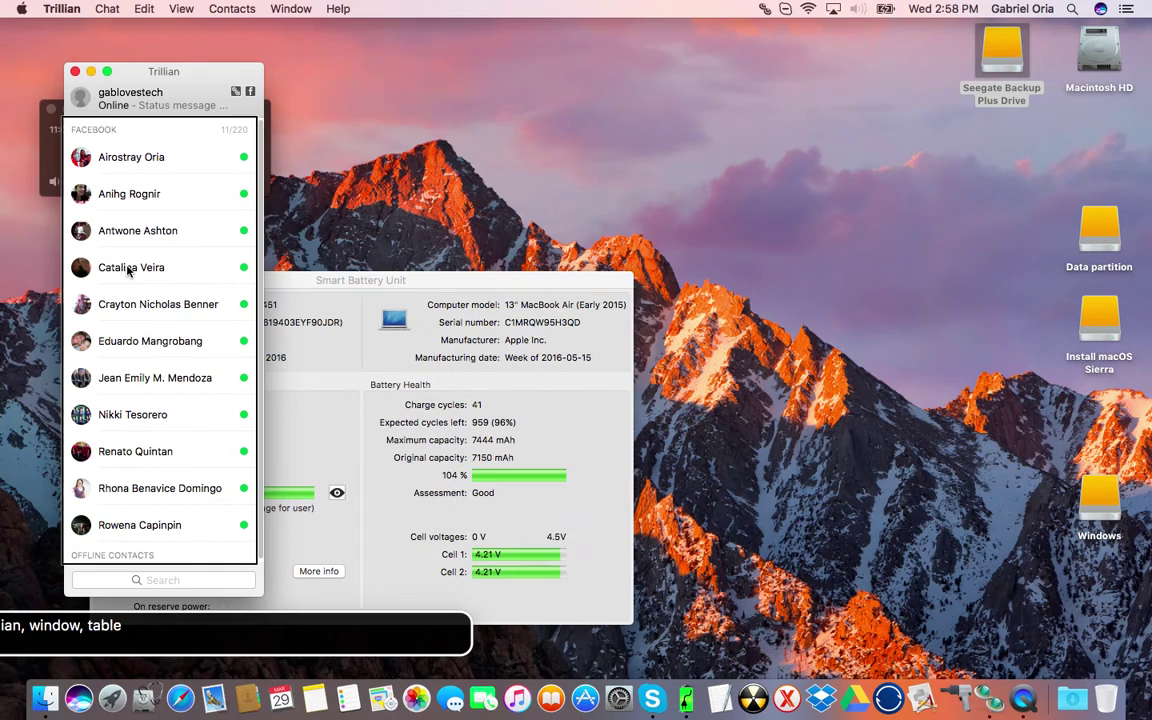
key(super+)
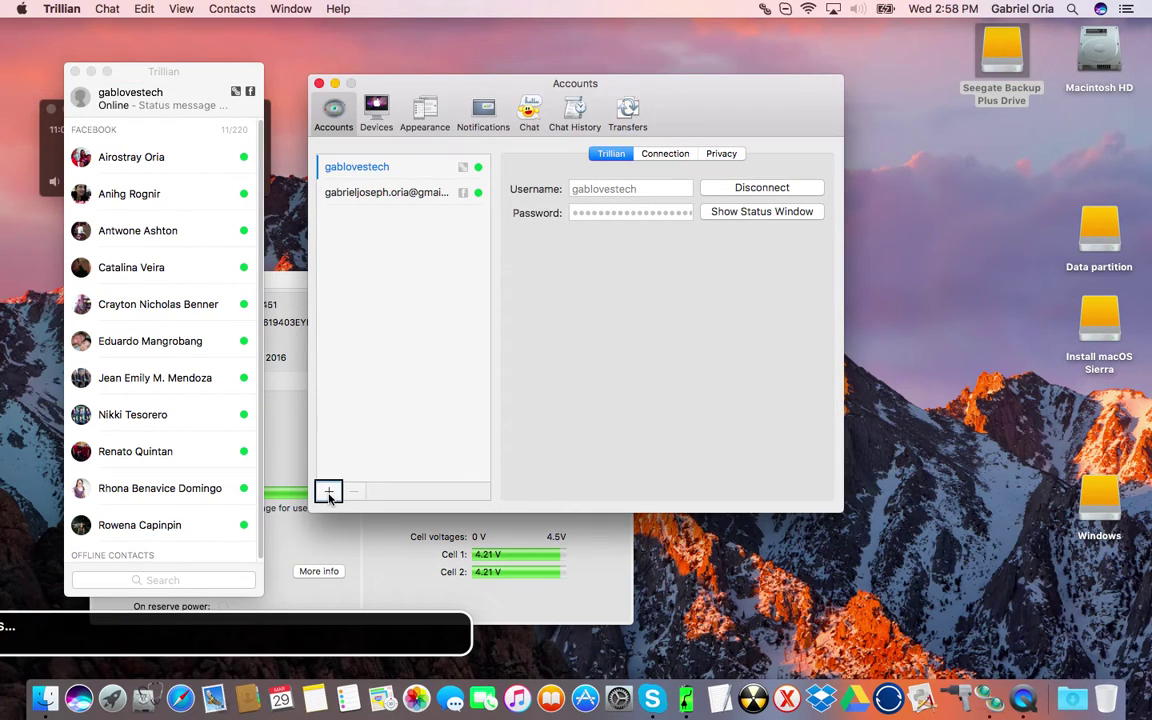
click(628, 122)
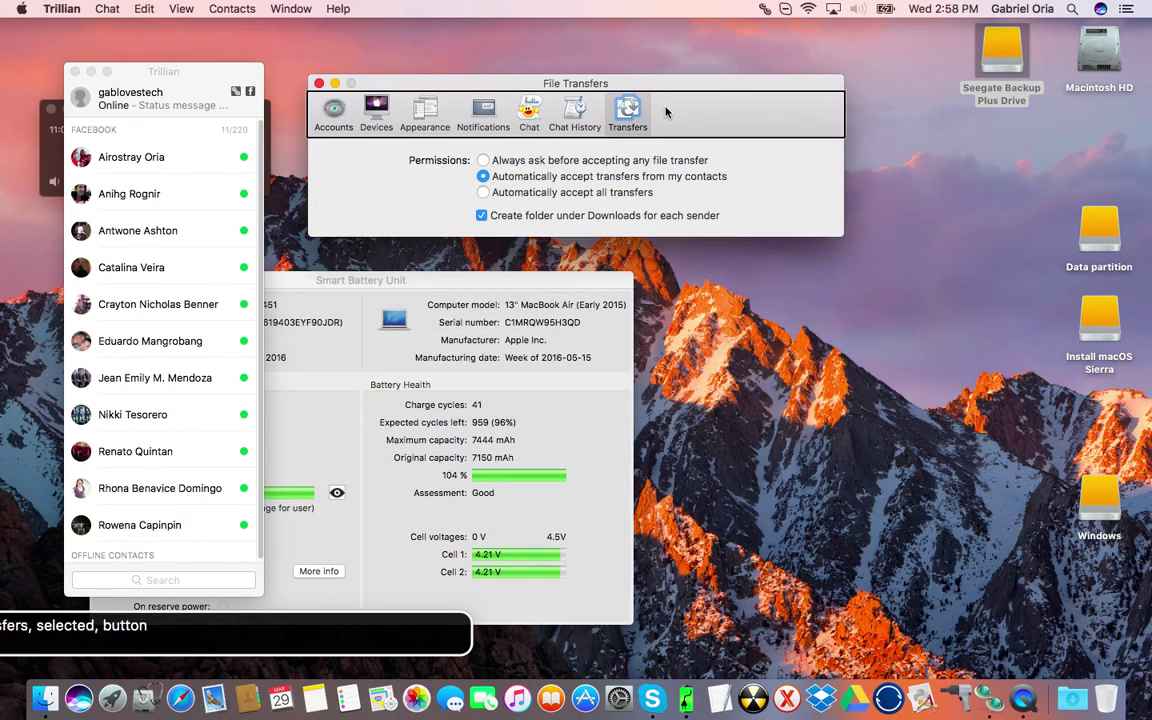
key(ctrl+alt+Right)
key(ctrl+alt+Right)
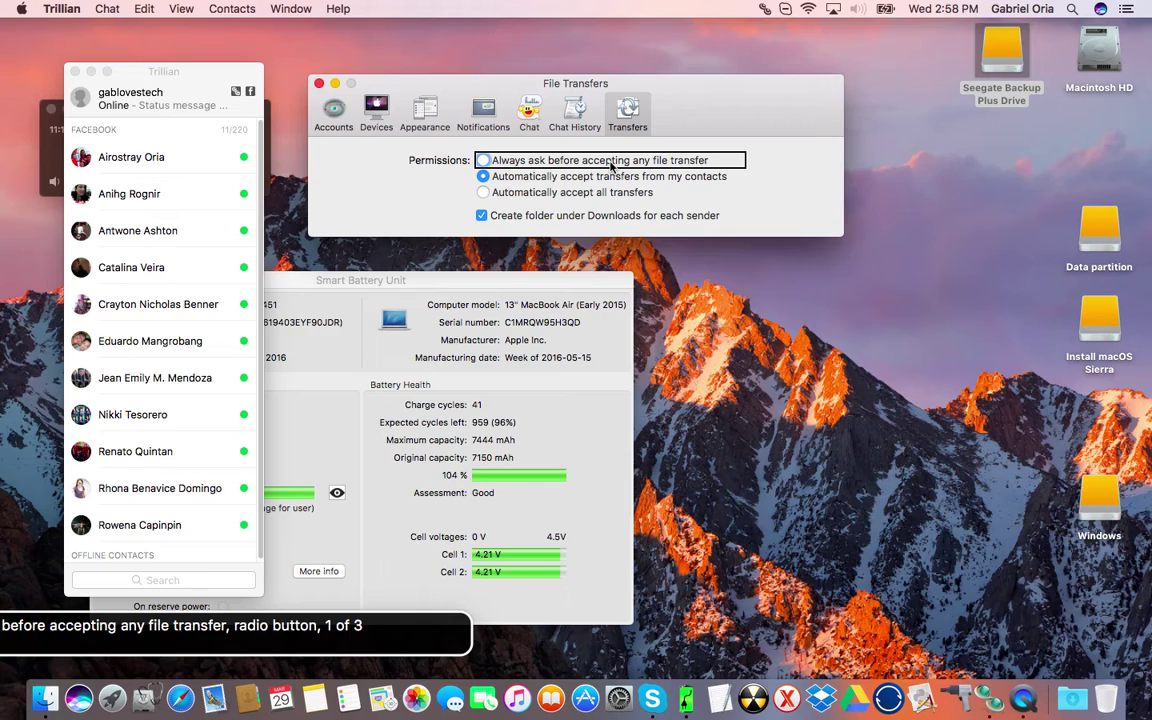
key(ctrl+alt+space)
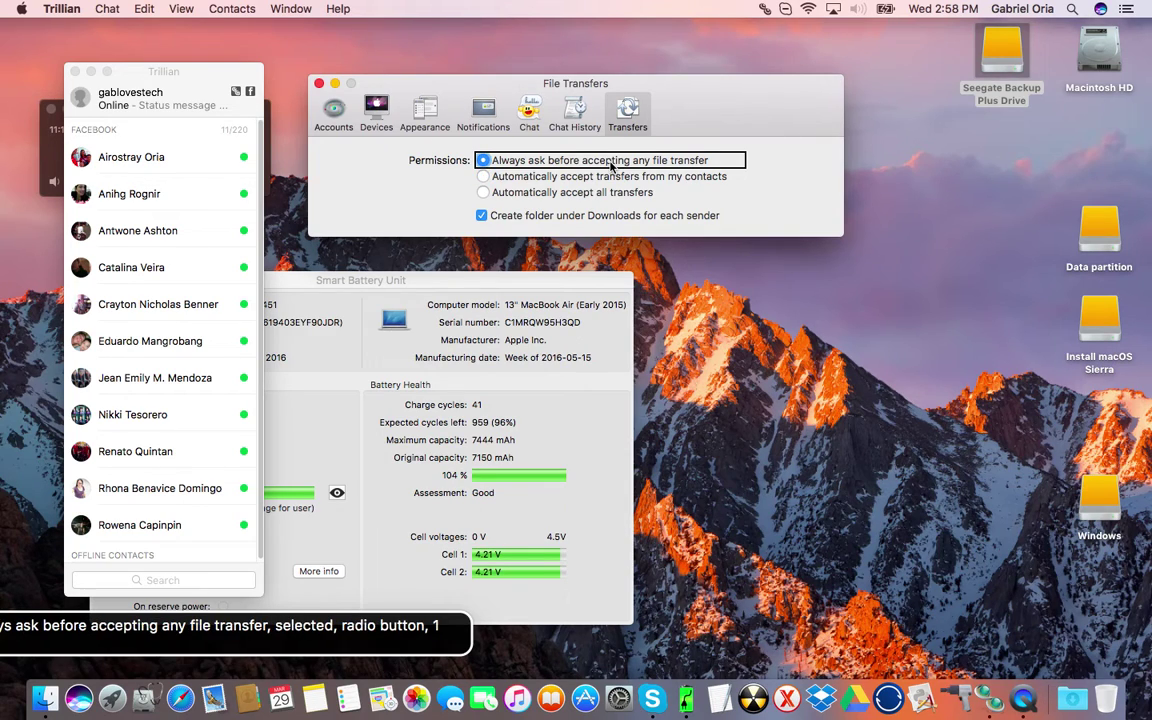
Step: Read the remaining file transfer permissions and toggle creating a Downloads folder for each sender off and back on
key(ctrl+alt+Right)
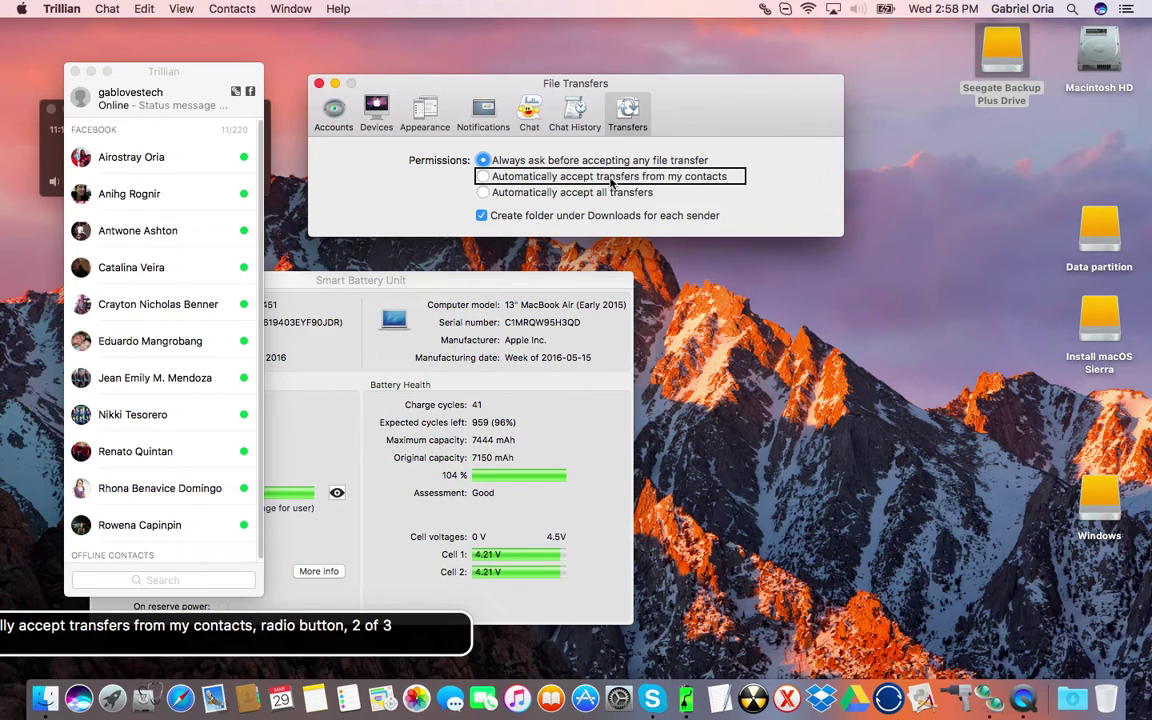
key(ctrl+alt+Right)
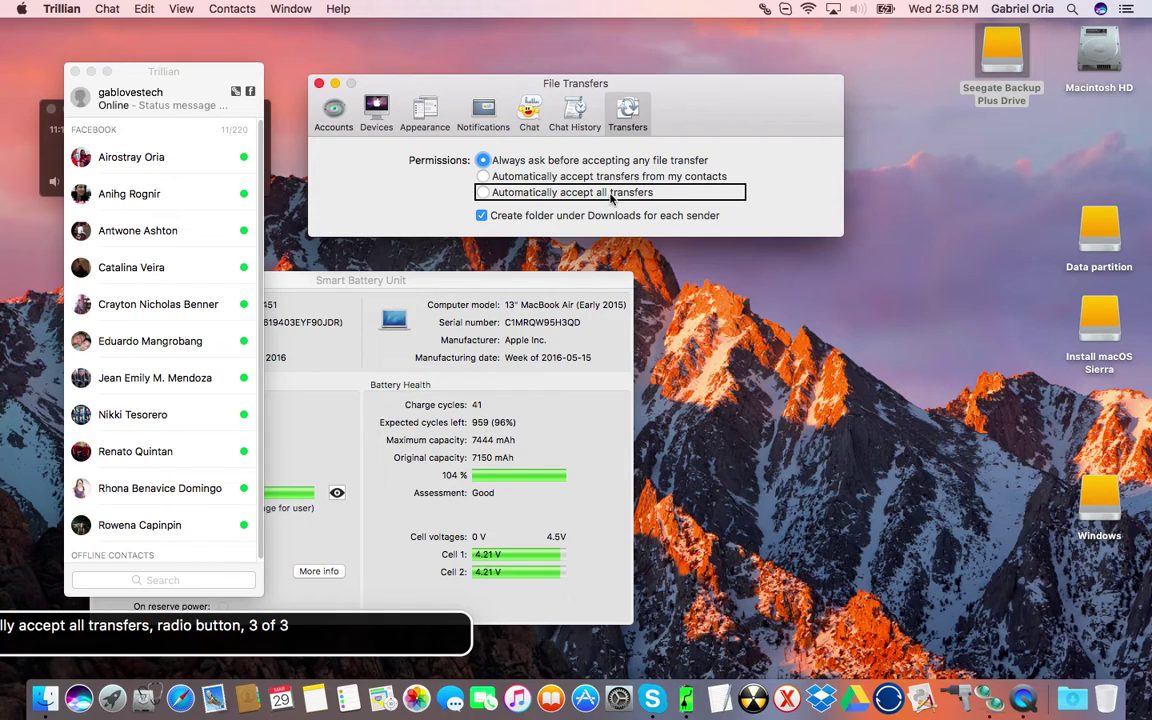
key(ctrl+alt+Right)
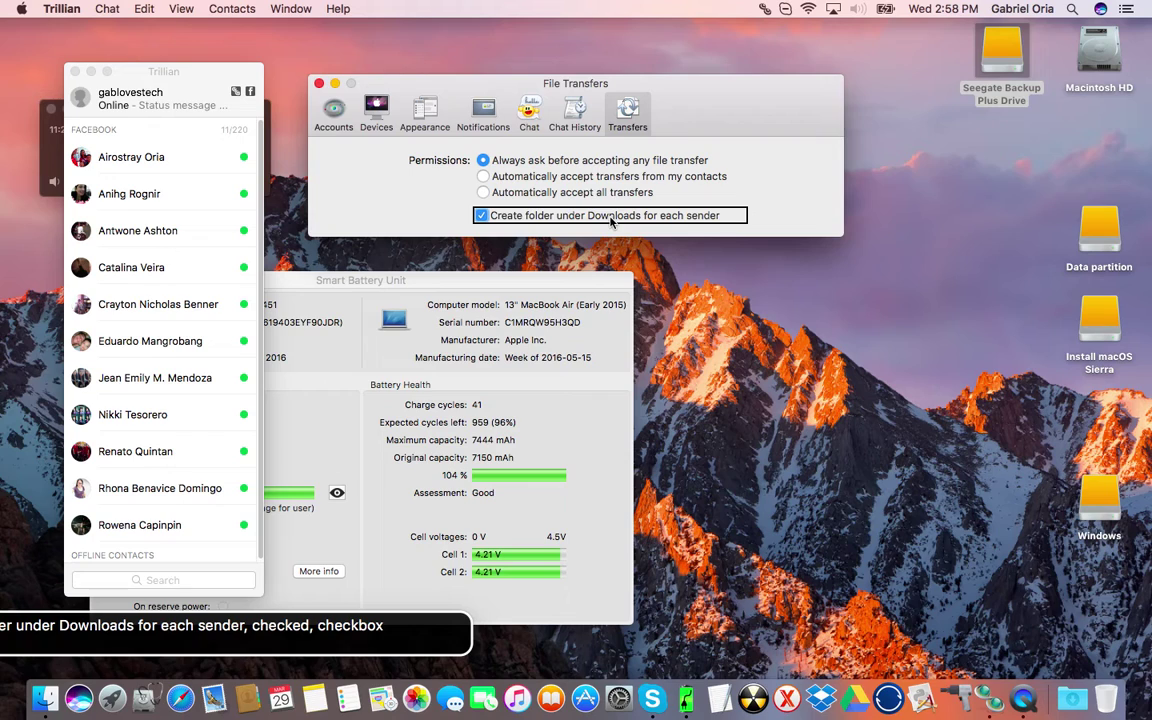
key(ctrl+alt+space)
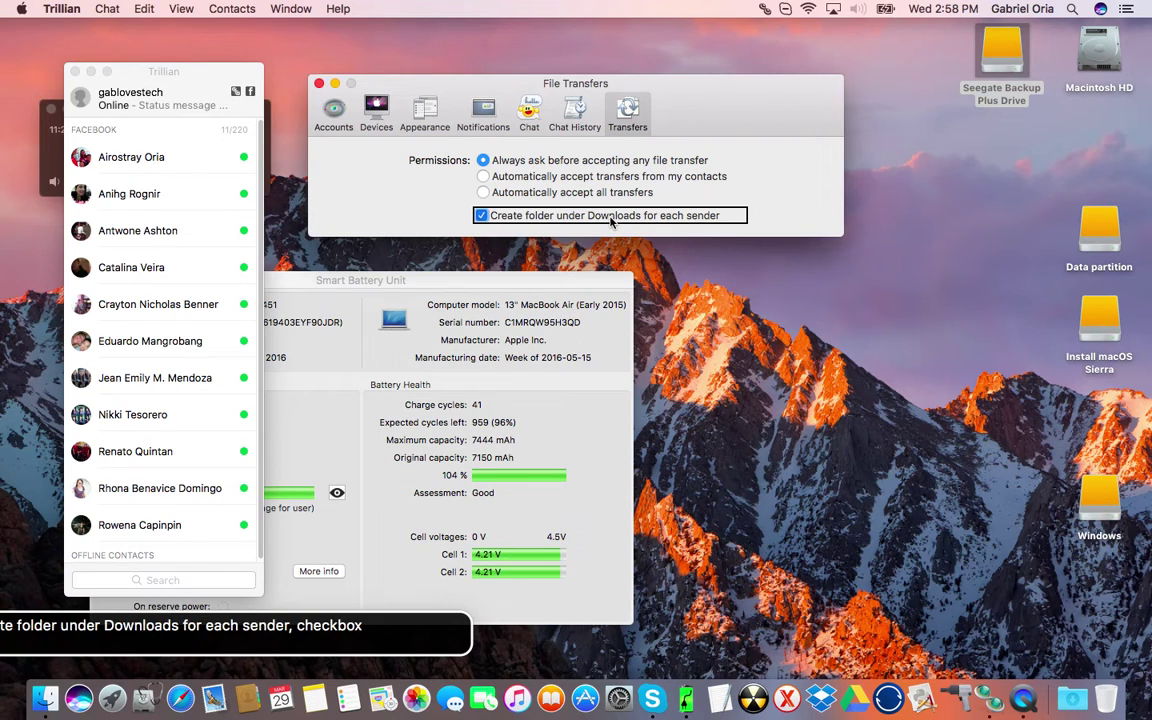
key(ctrl+alt+space)
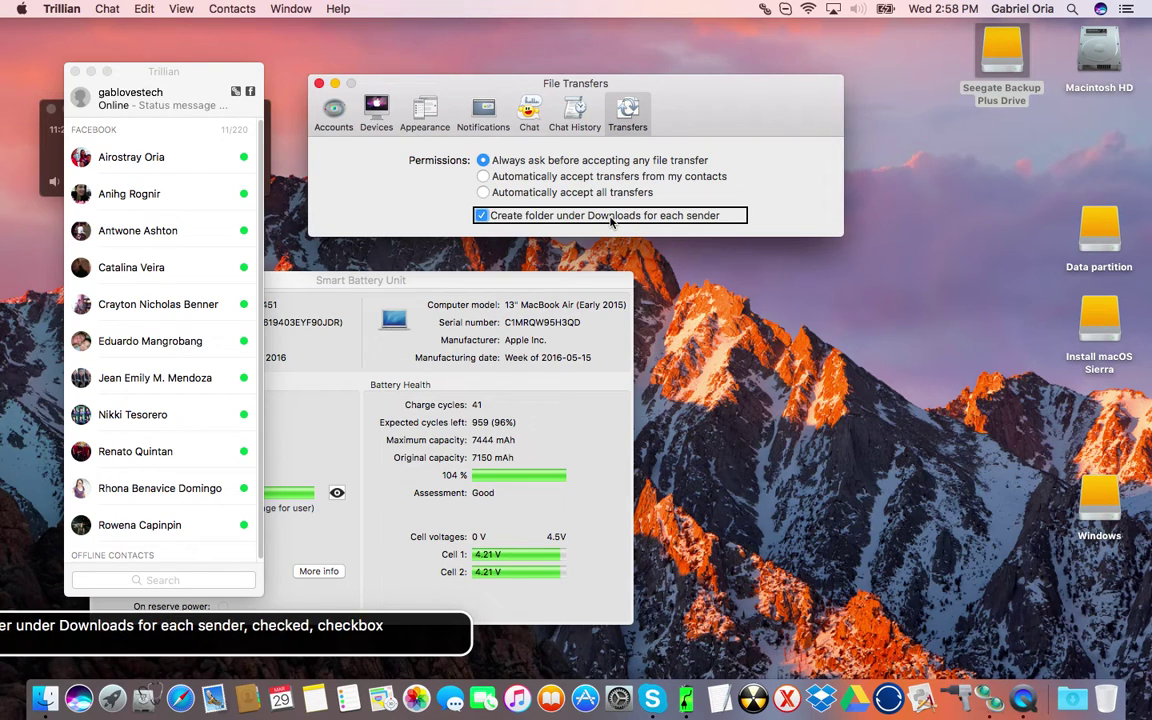
Step: Close the preferences on the local Mac, switch to the Skype screen share and close the preferences there too
key(super+w)
key(ctrl+Right)
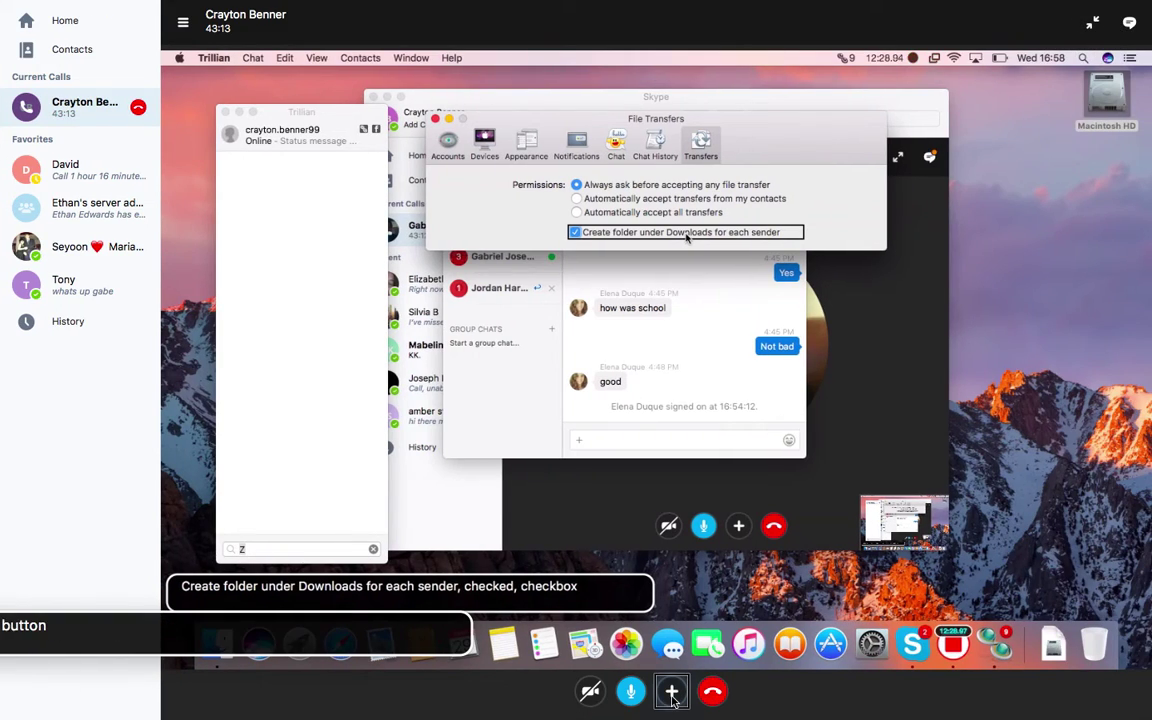
key(super+w)
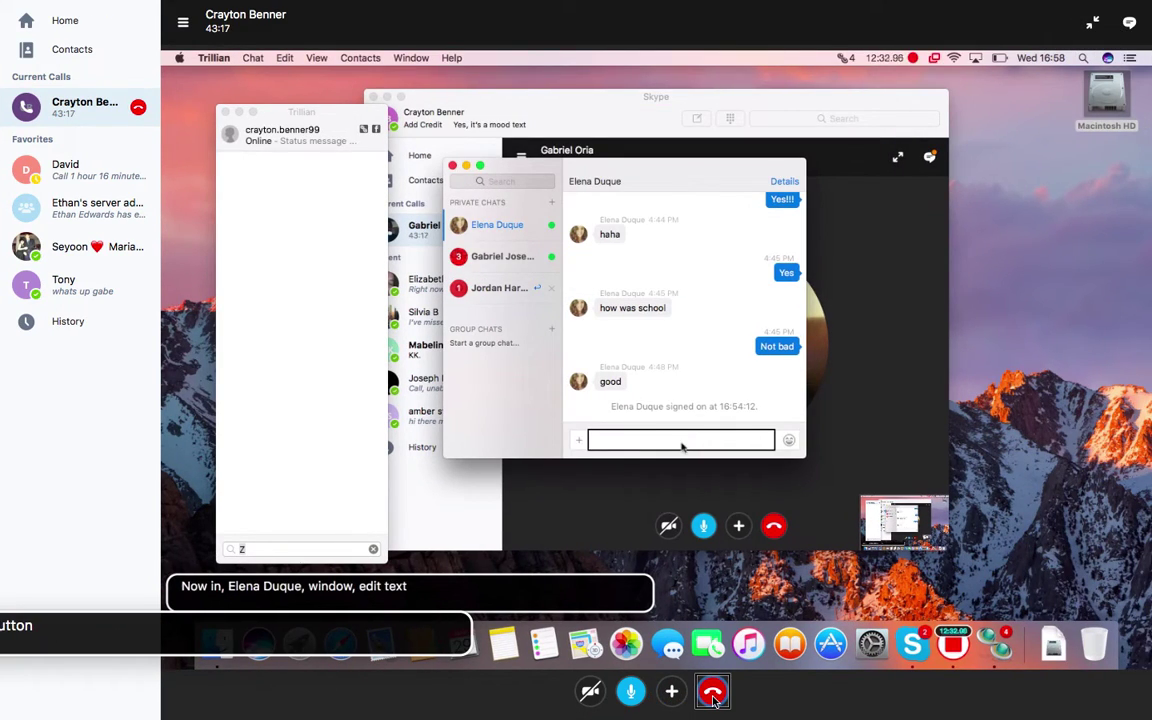
Step: Read through the latest messages in the chat conversation open on the shared screen
key(ctrl+alt+Left)
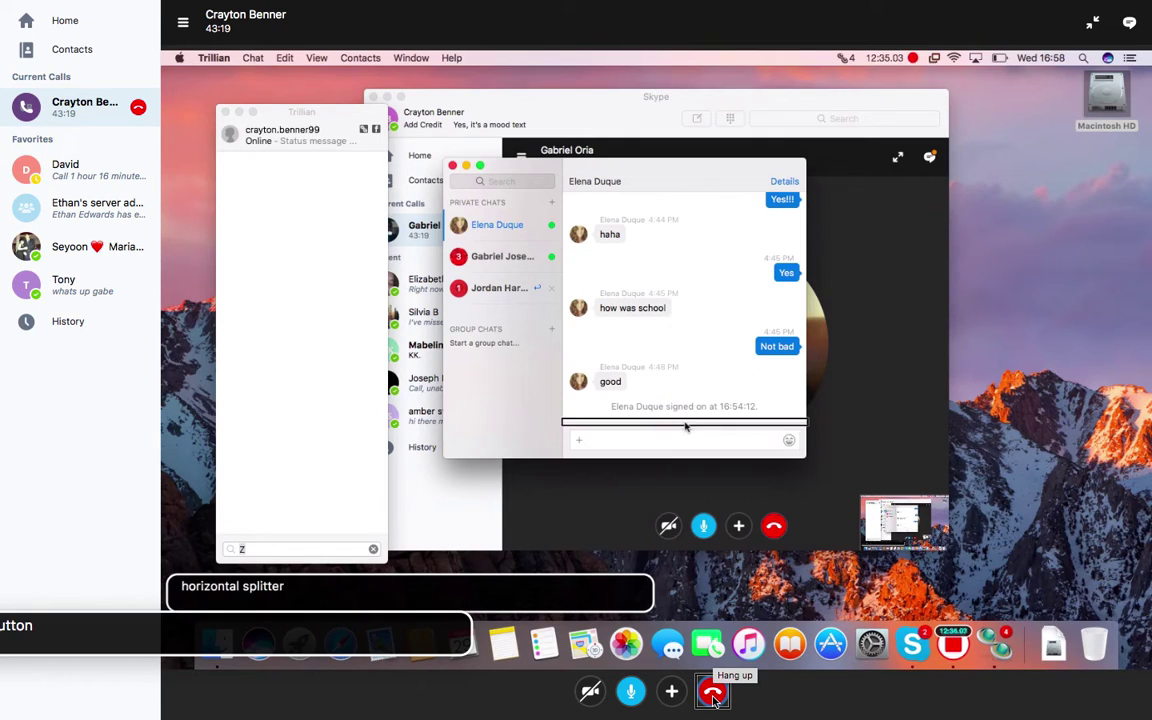
key(ctrl+alt+Left)
key(ctrl+alt+shift+Down)
key(ctrl+alt+End)
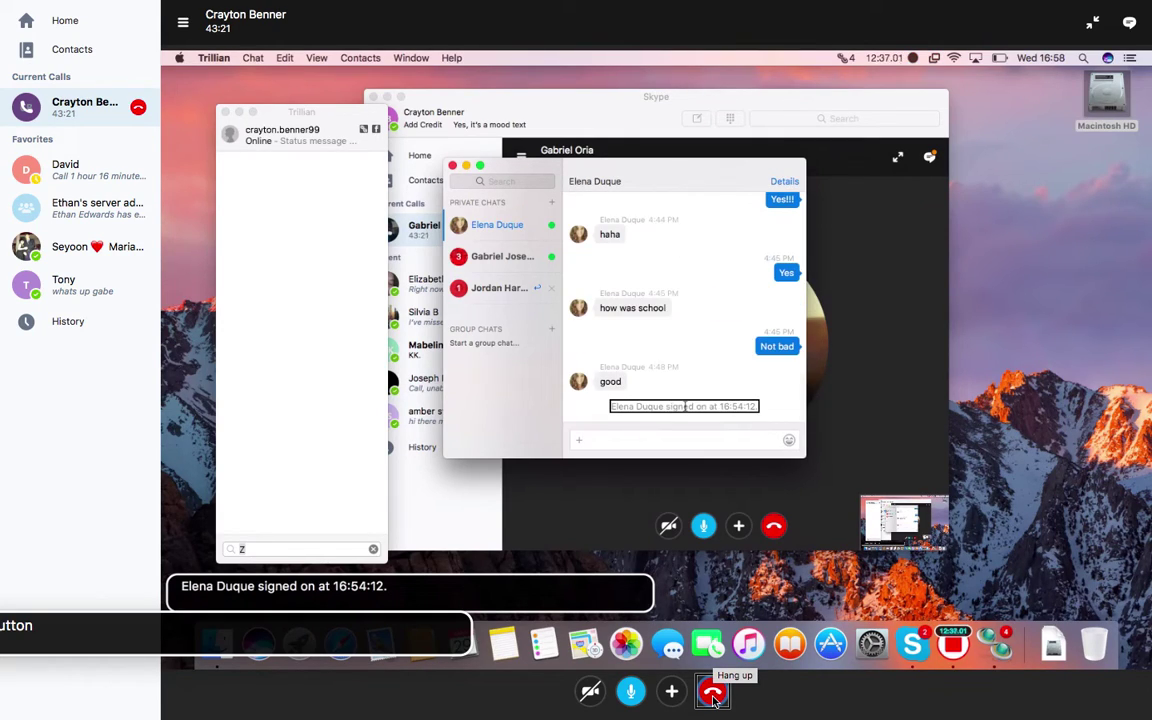
key(ctrl+alt+Left)
key(ctrl+alt+Left)
key(ctrl+alt+shift+Up)
key(ctrl+alt+Right)
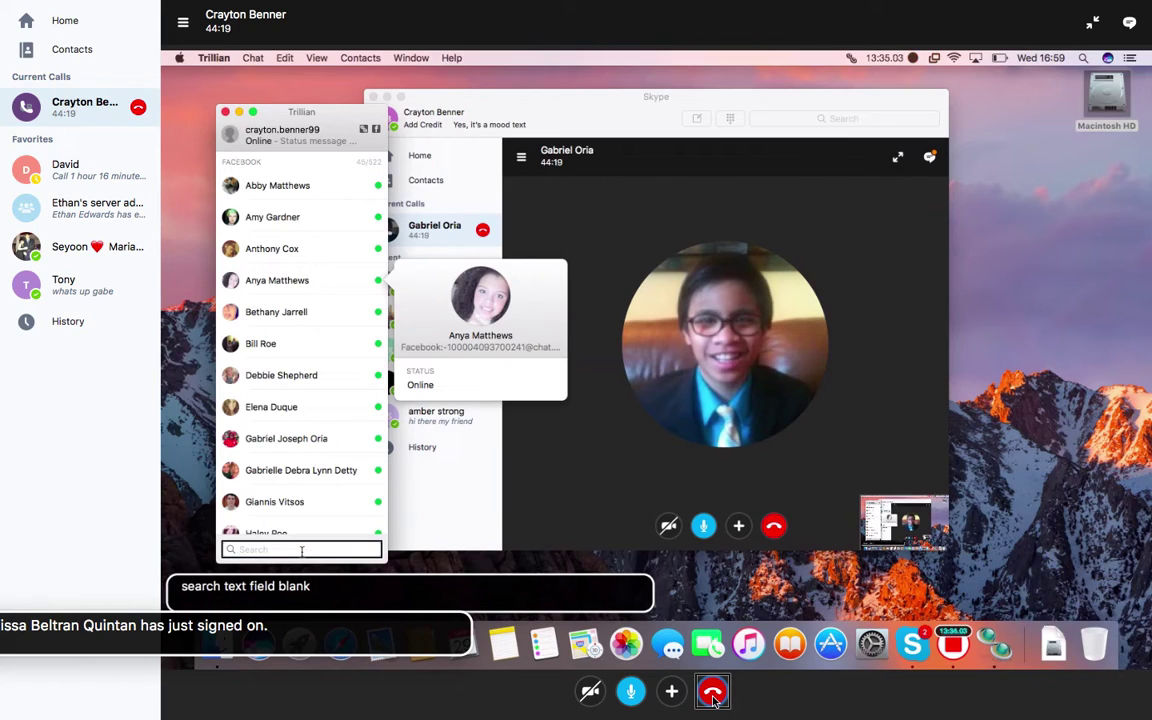
Step: Search the contact list by the start of a contact's first name and clear the search
text(gab)
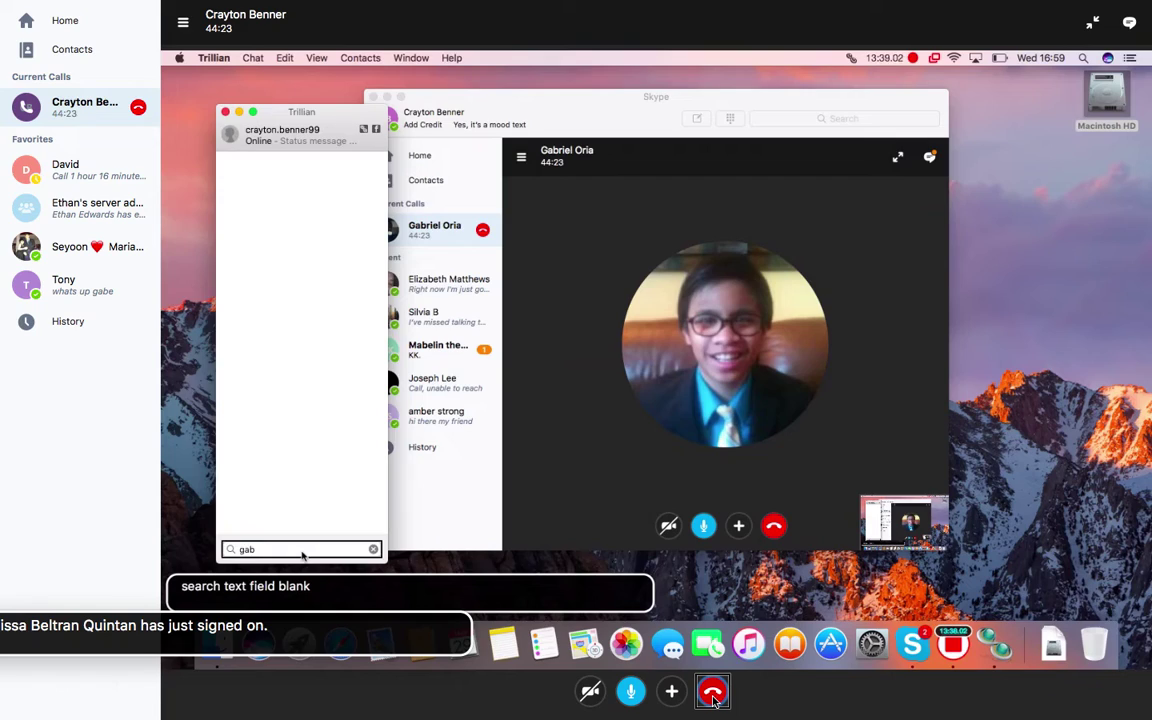
key(Tab)
key(Tab)
key(Tab)
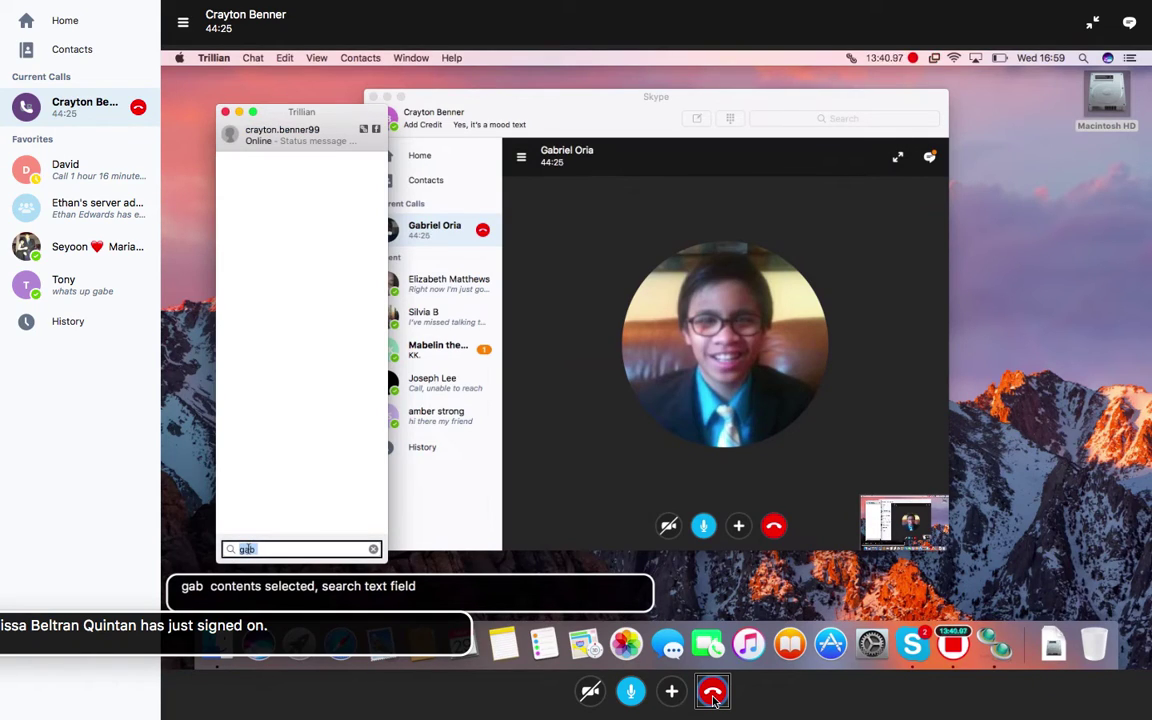
key(BackSpace)
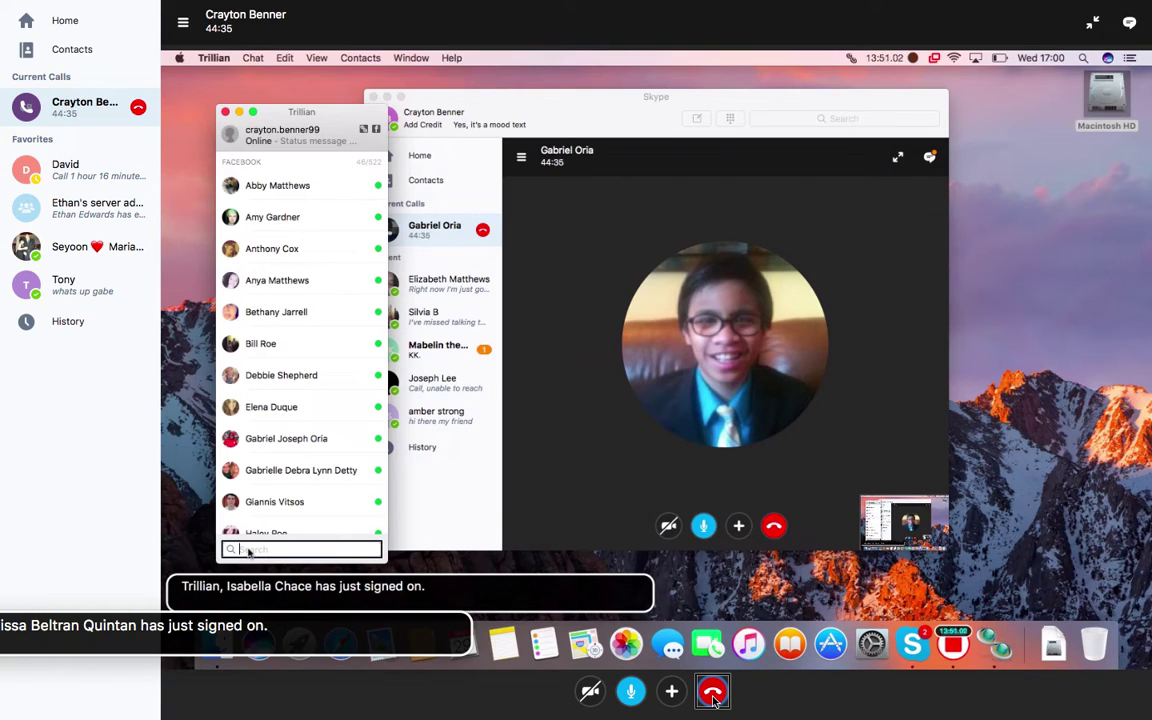
Step: Start a new chat from the Trillian account and enter the contact's surname as the recipient
key(super+n)
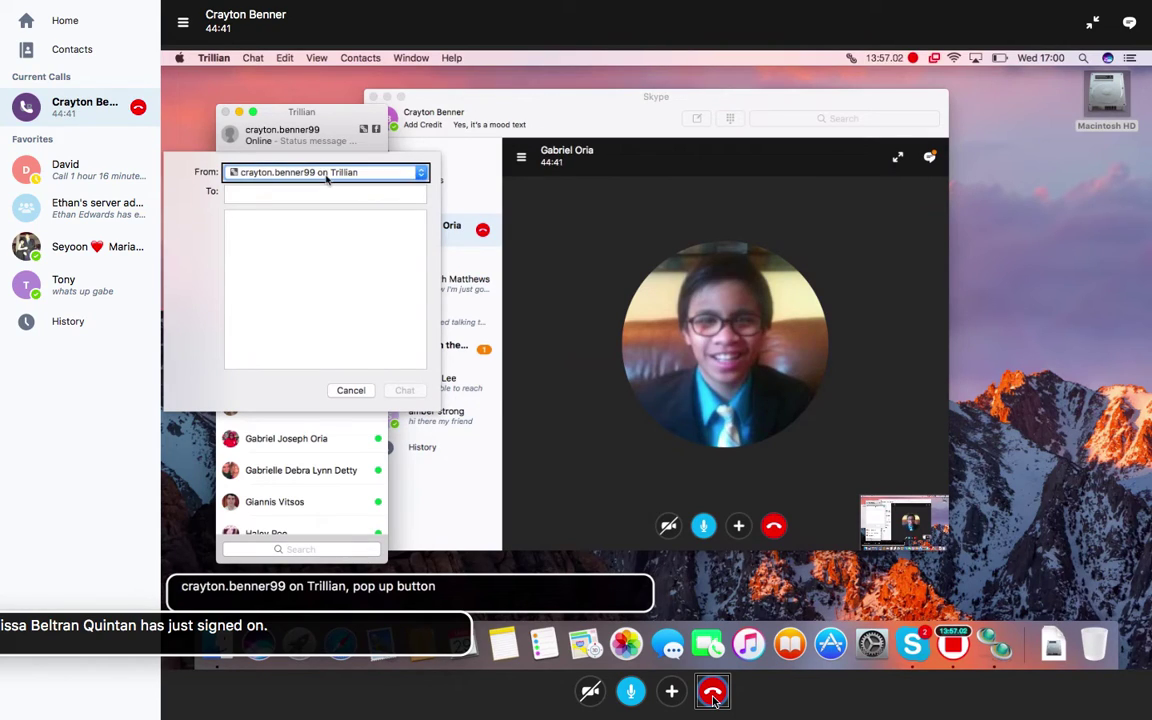
key(ctrl+alt+Right)
key(ctrl+alt+Right)
text(or)
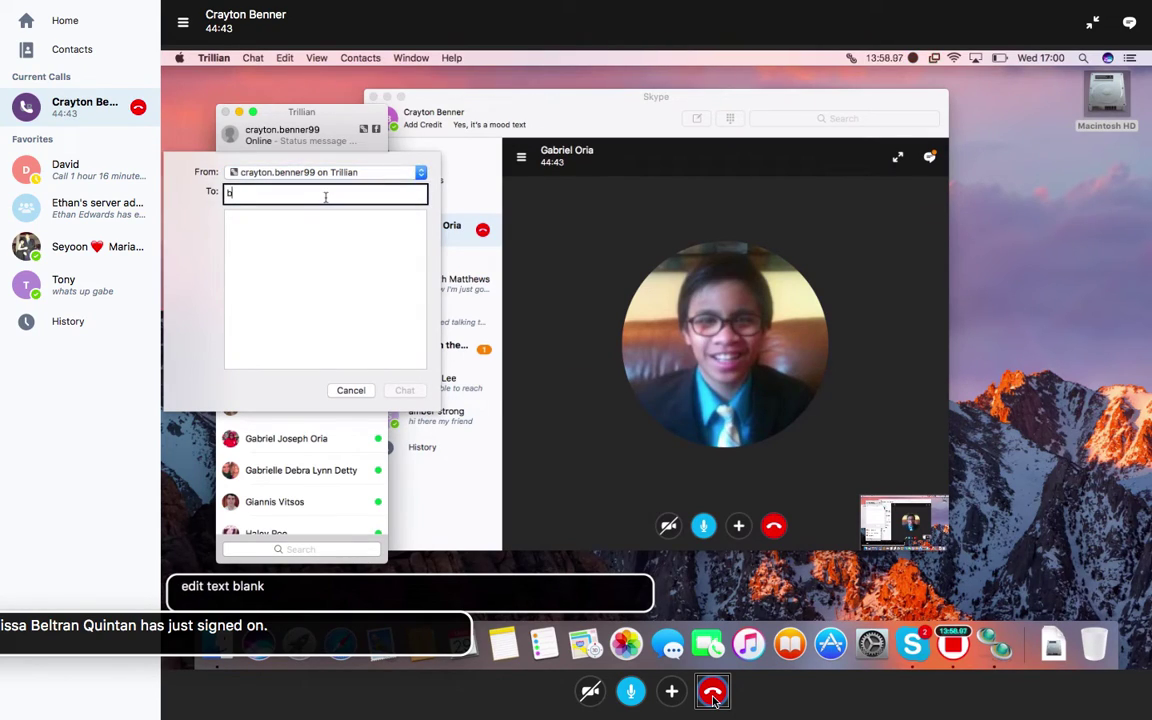
text(ia)
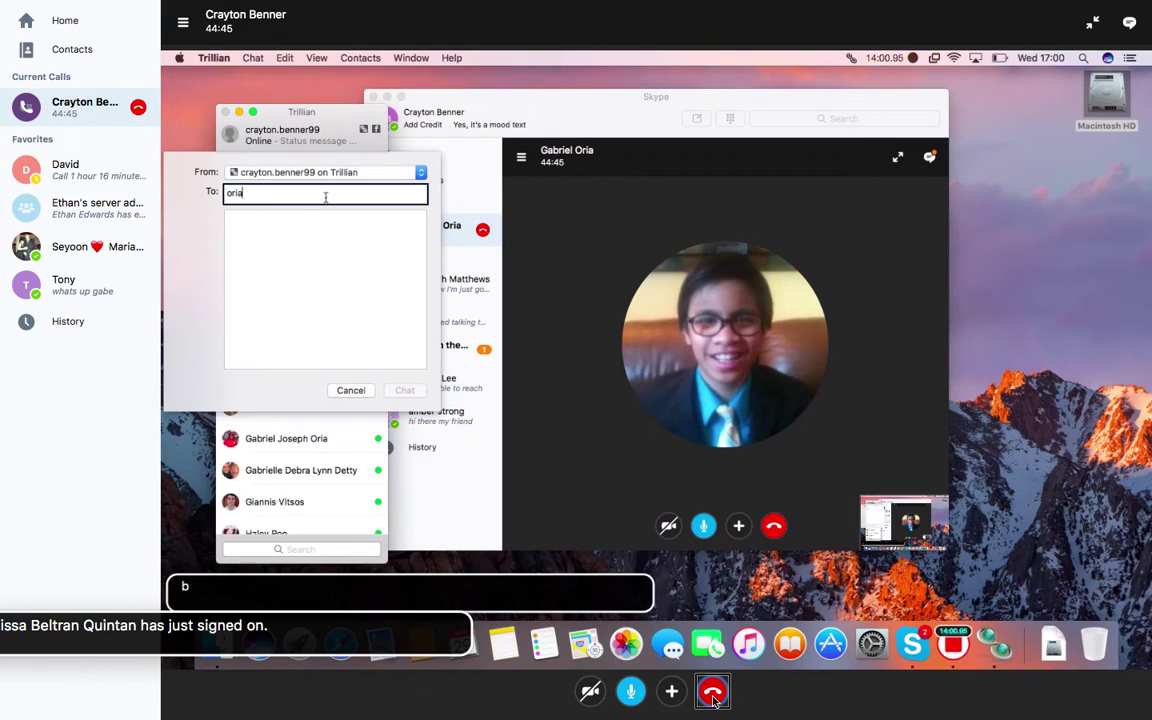
key(Tab)
key(shift+Tab)
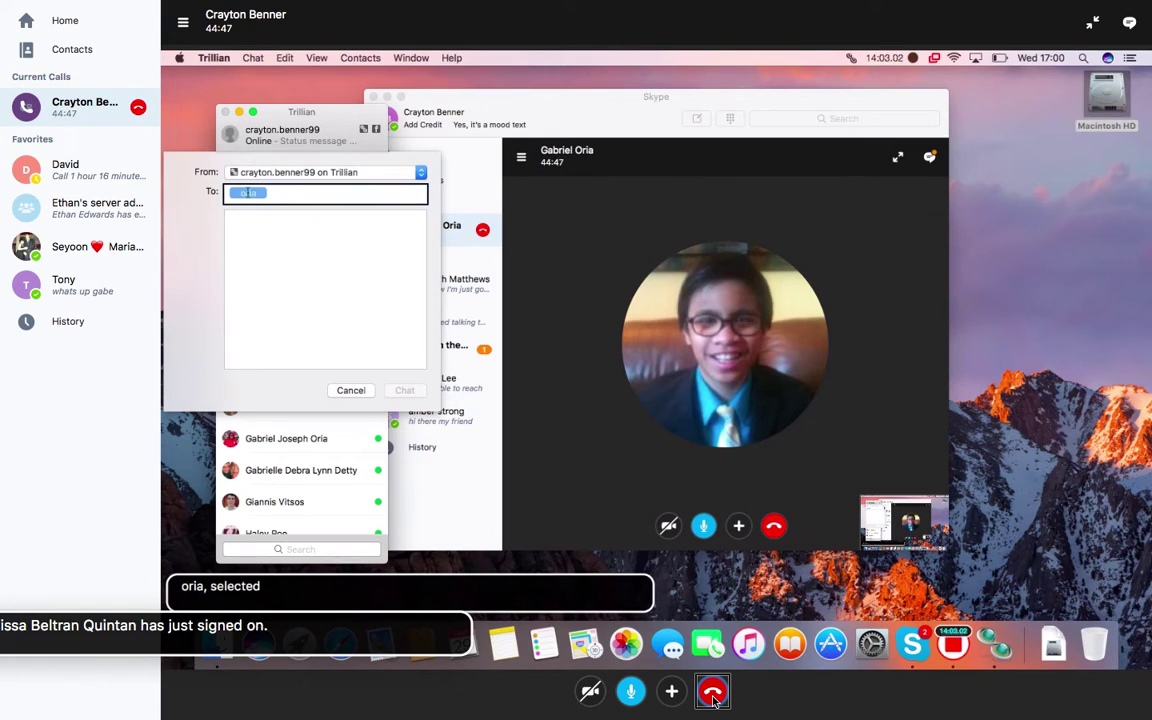
Step: Go through the remaining controls of the new chat dialog and cancel the chat
key(ctrl+alt+Right)
key(ctrl+alt+Right)
key(ctrl+alt+Right)
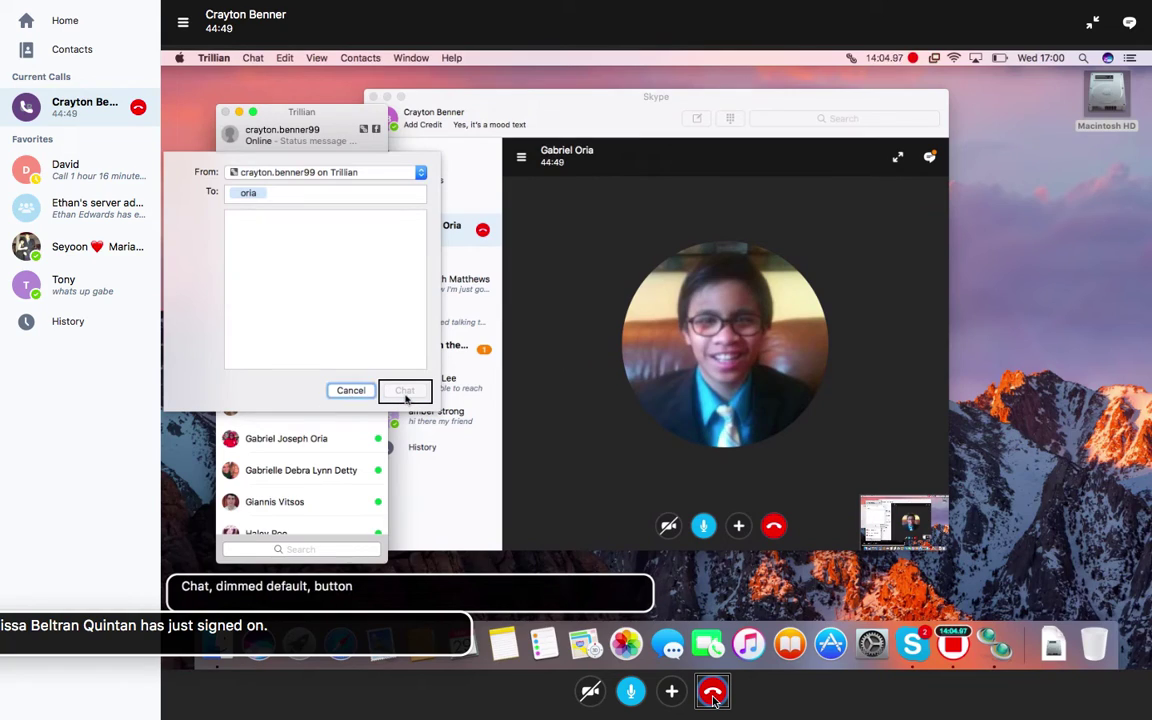
key(shift+Tab)
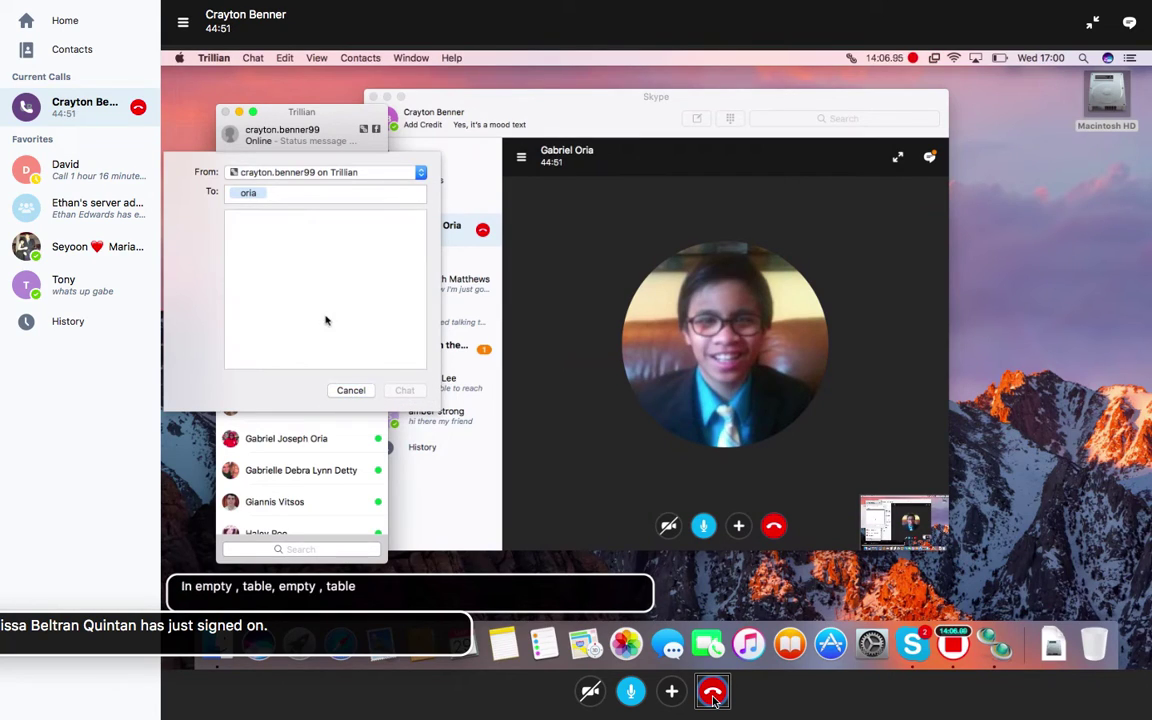
key(Tab)
key(ctrl+alt+Left)
key(ctrl+alt+Right)
key(ctrl+alt+space)
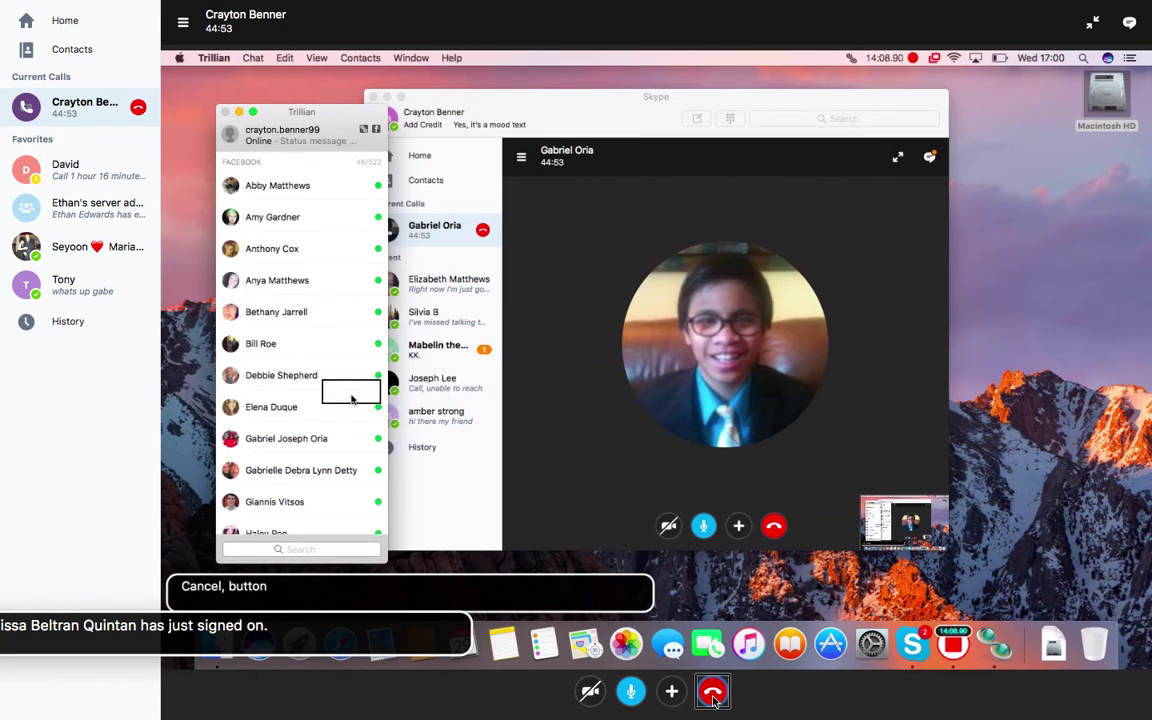
Step: Find the contact by surname in the contact list, open their chat and send the message "hi"
mouse_move(274, 284)
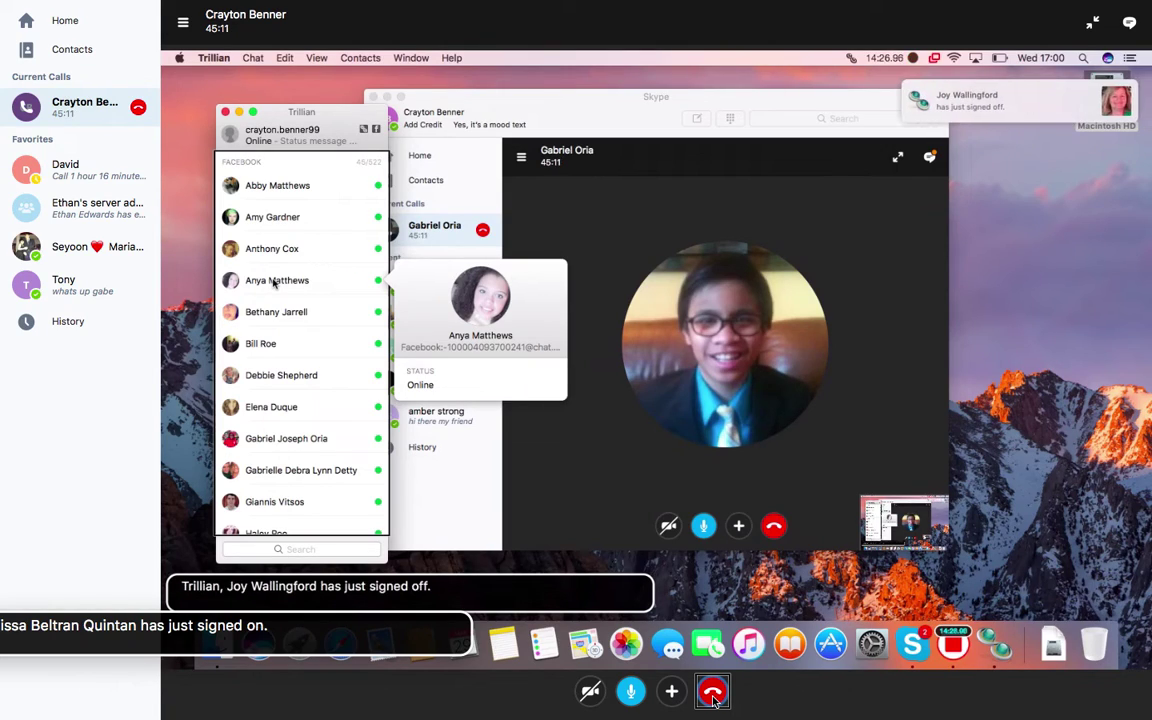
click(301, 549)
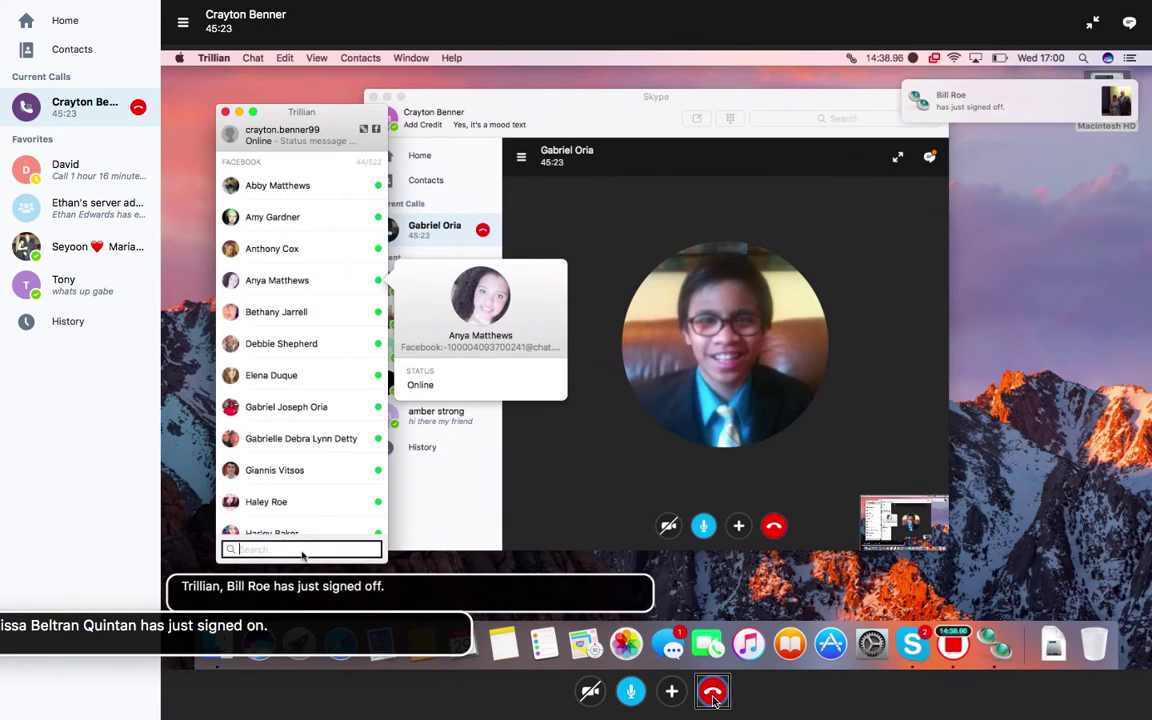
text(oria)
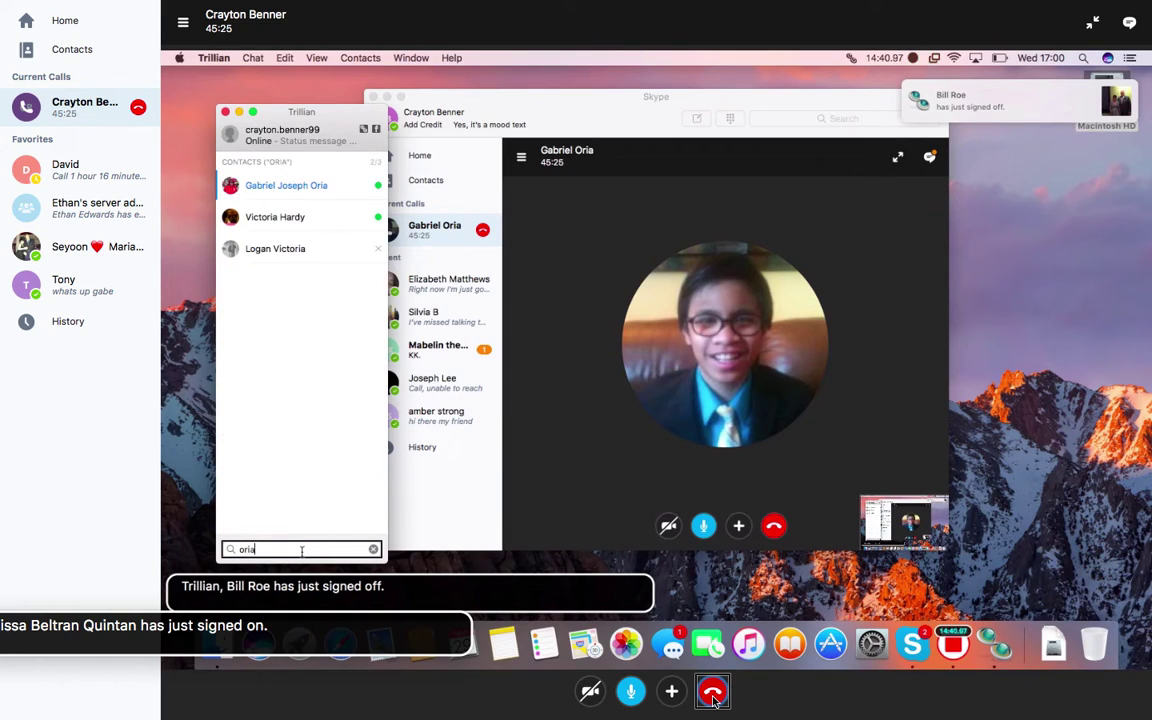
key(Return)
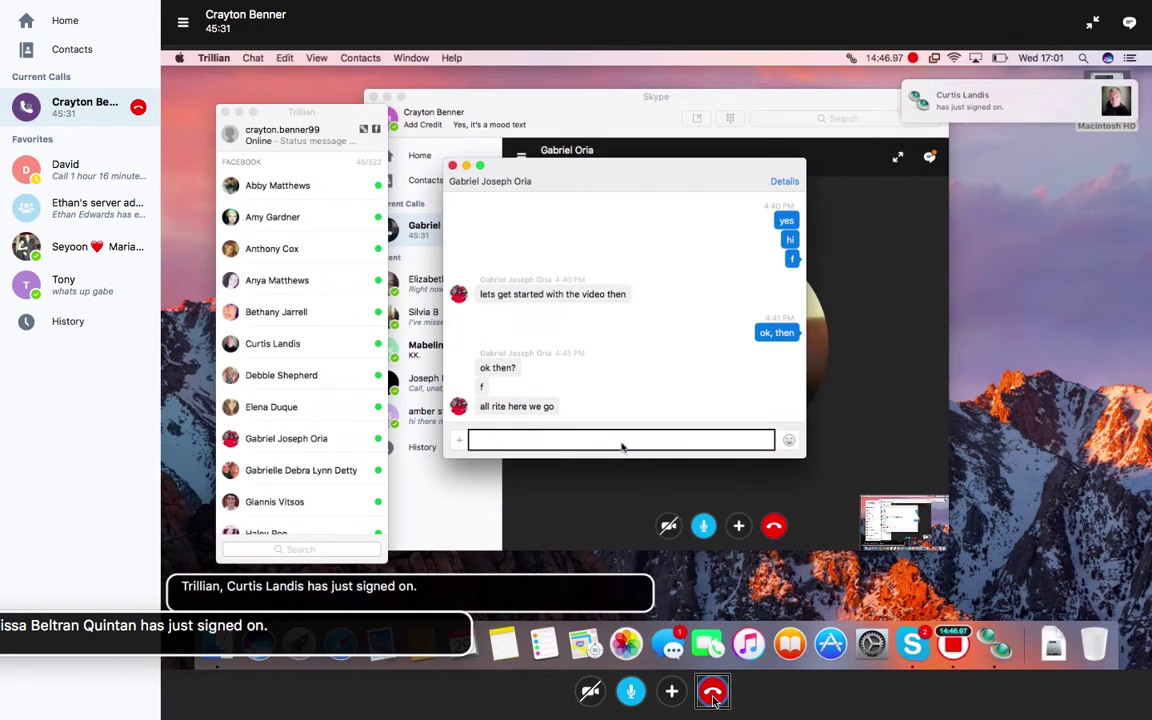
text(hi)
key(Return)
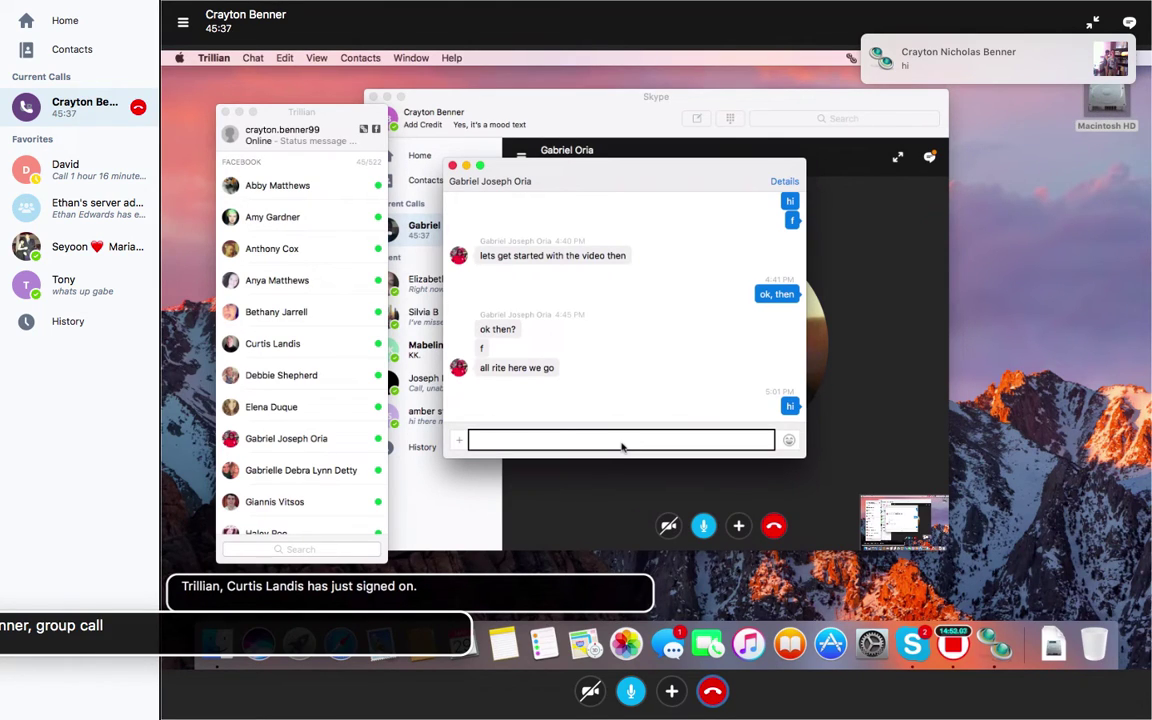
Step: Switch to Trillian on the local Mac and read the newest message in the open chat
key(super+Tab)
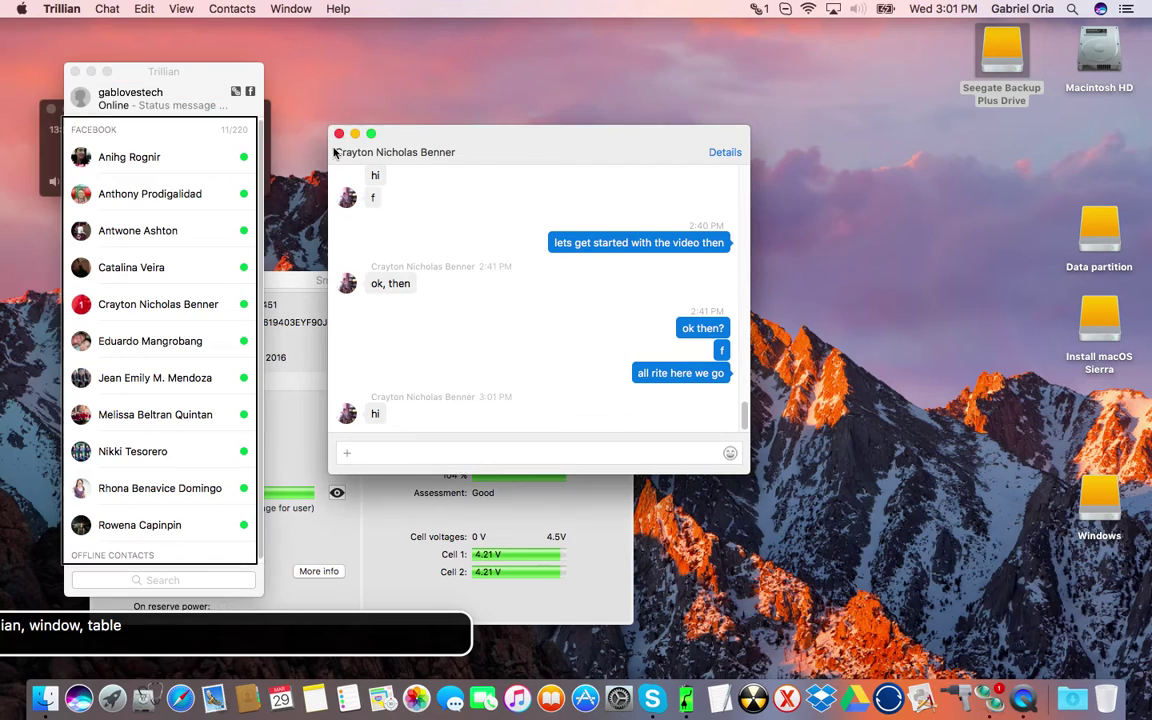
click(536, 455)
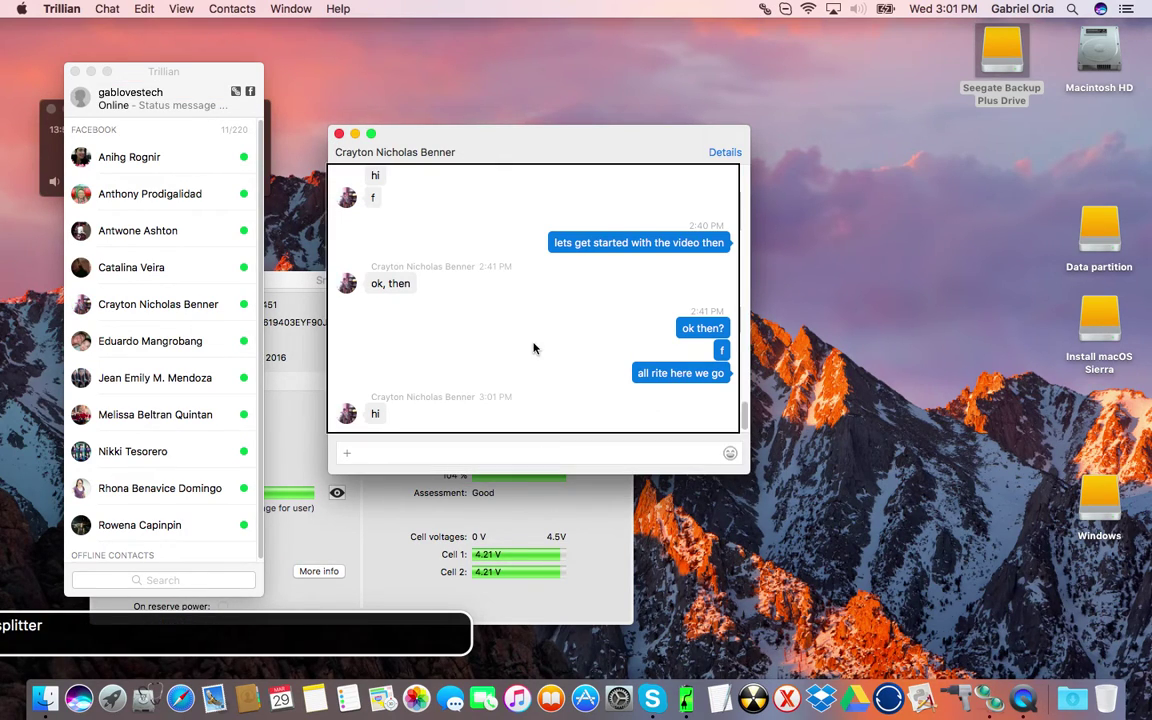
key(ctrl+alt+shift+Down)
key(ctrl+alt+End)
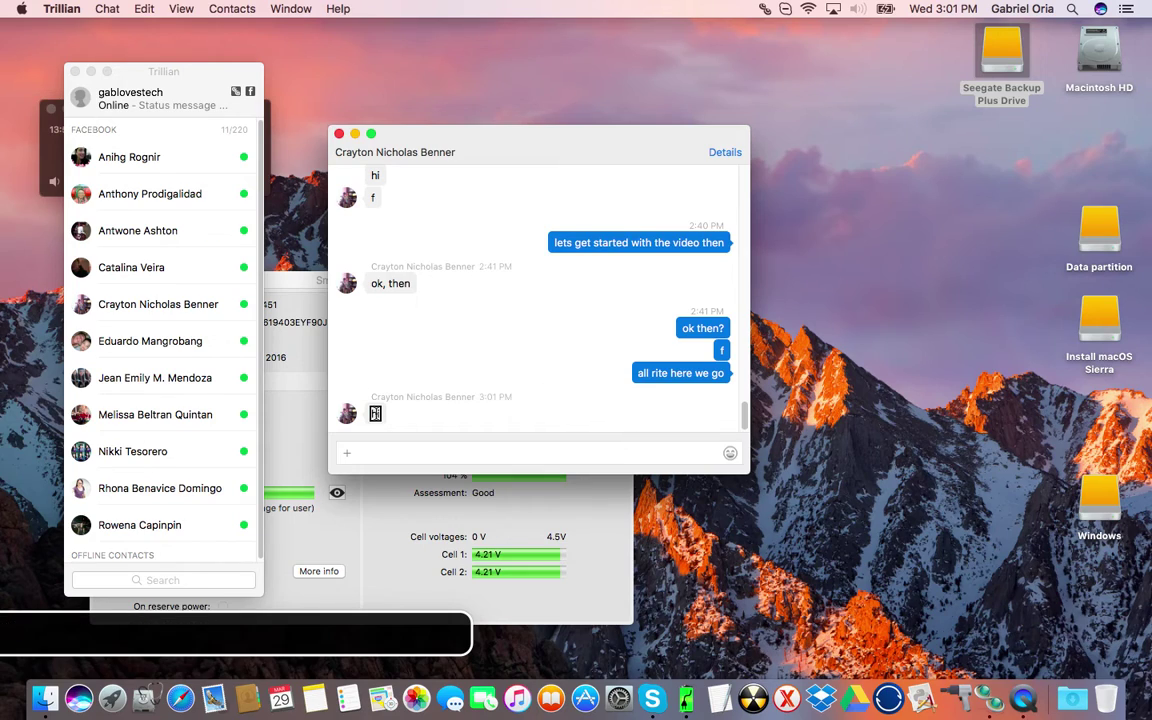
Step: Reply in the open chat with the message "hello bitch"
text(he)
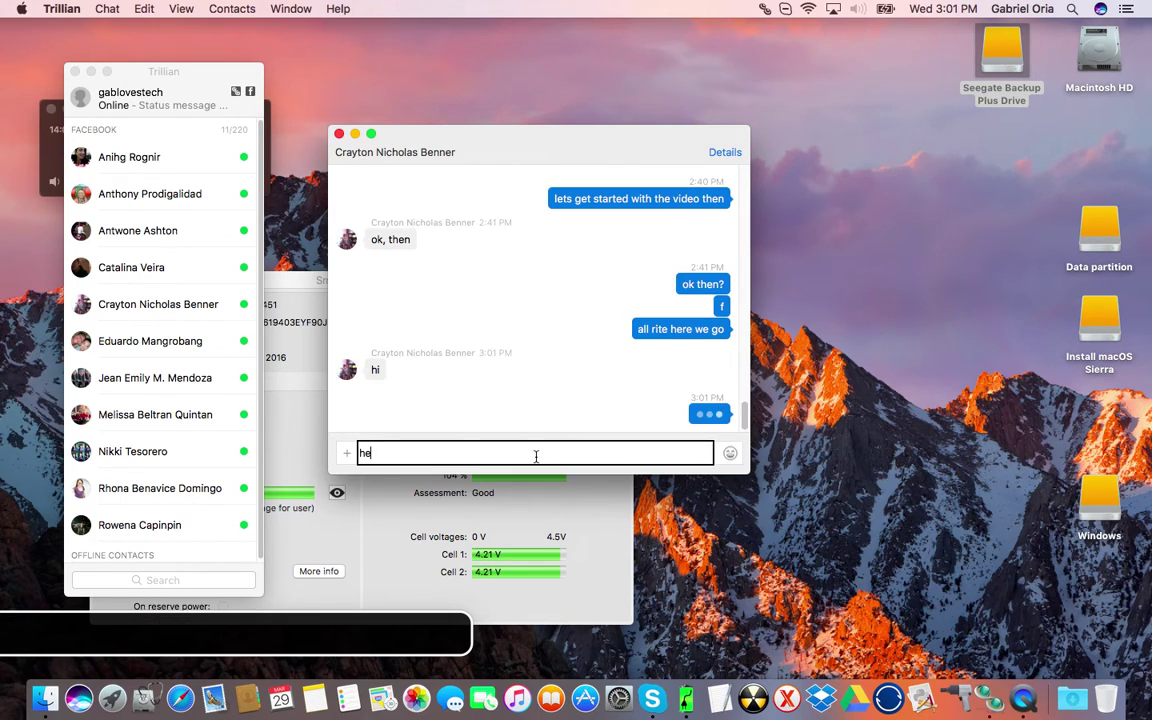
text(llo bitch)
key(Return)
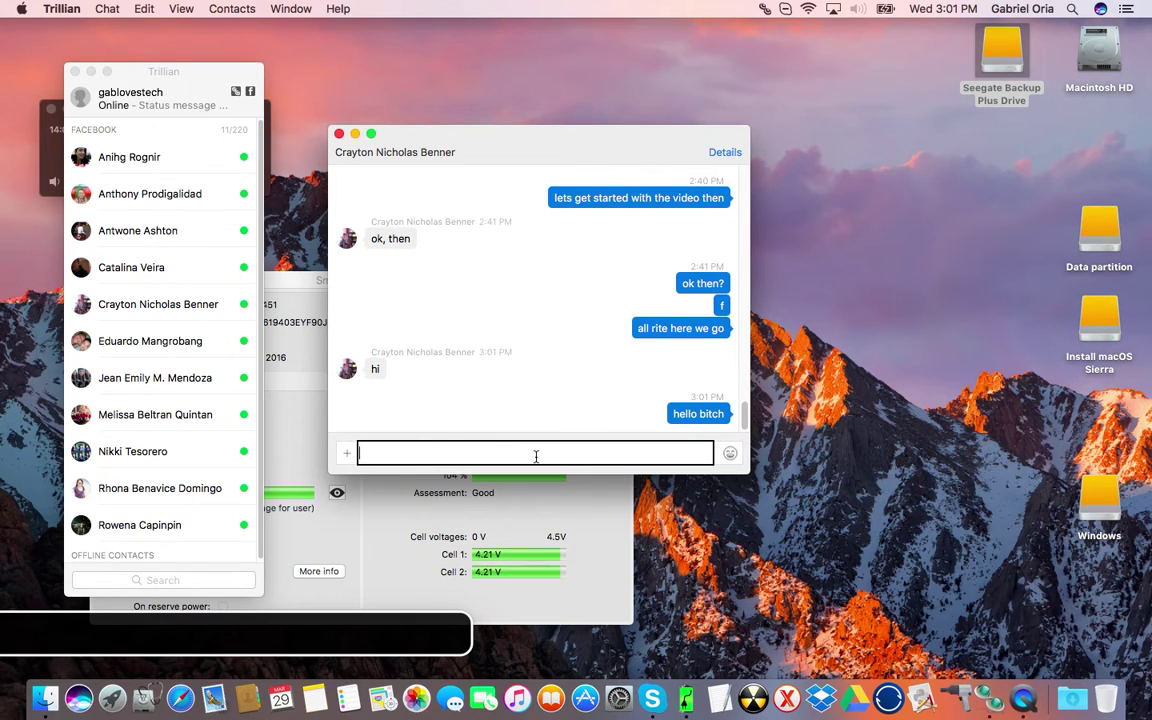
Step: Switch to the Mac shared through Skype, read the newest message in its Trillian chat and reply with "hello this is a test"
key(super+w)
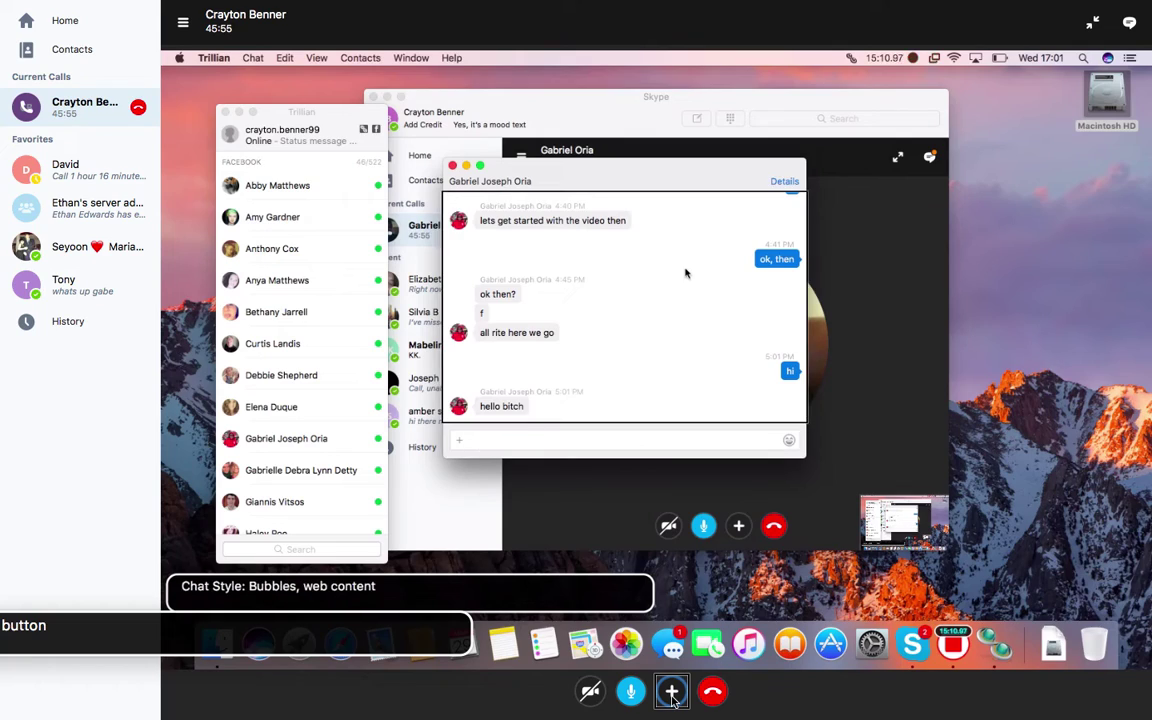
key(ctrl+alt+shift+Down)
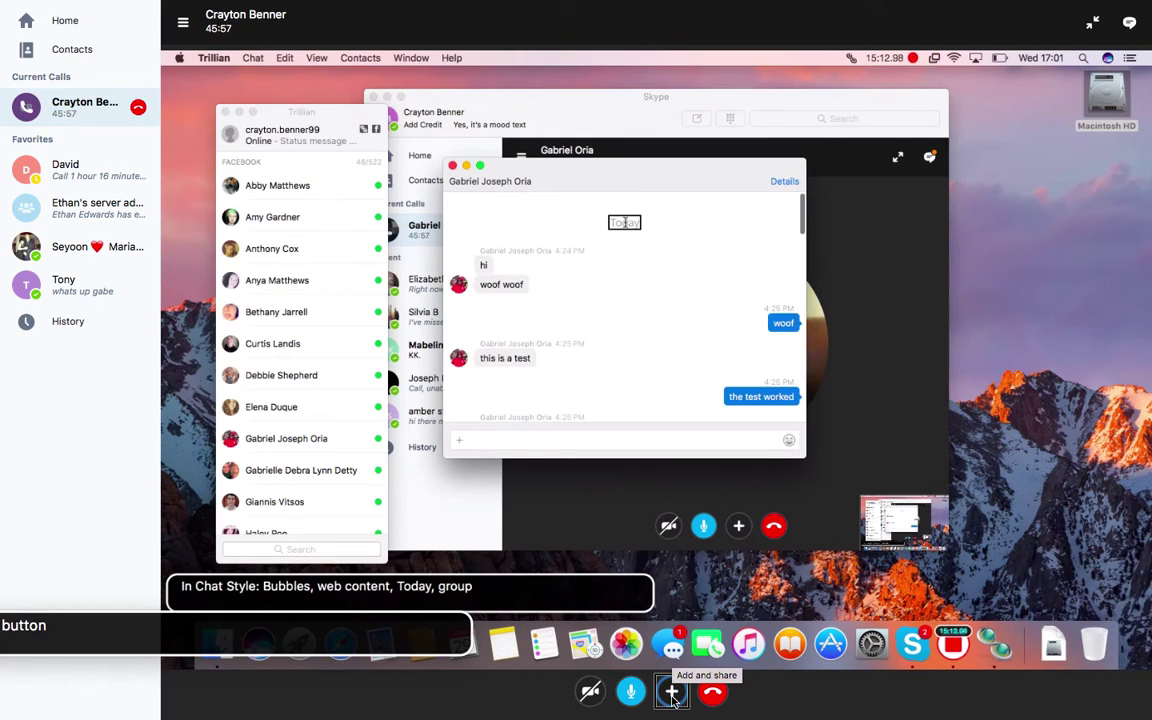
key(ctrl+alt+End)
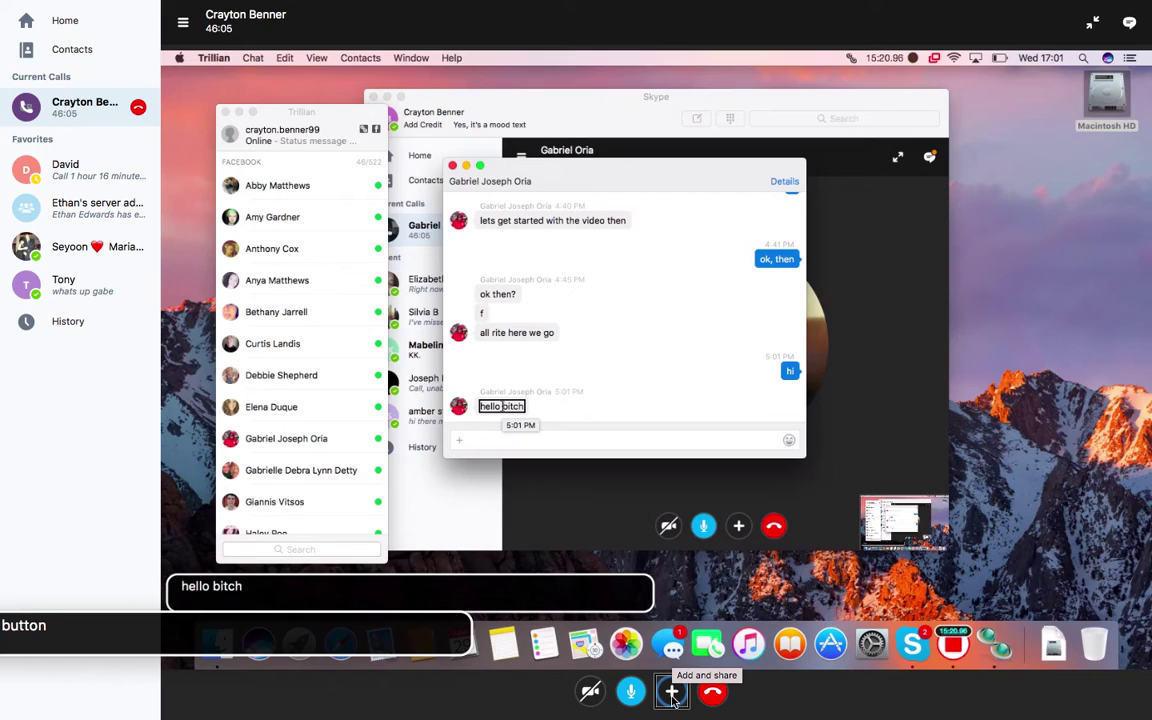
click(672, 692)
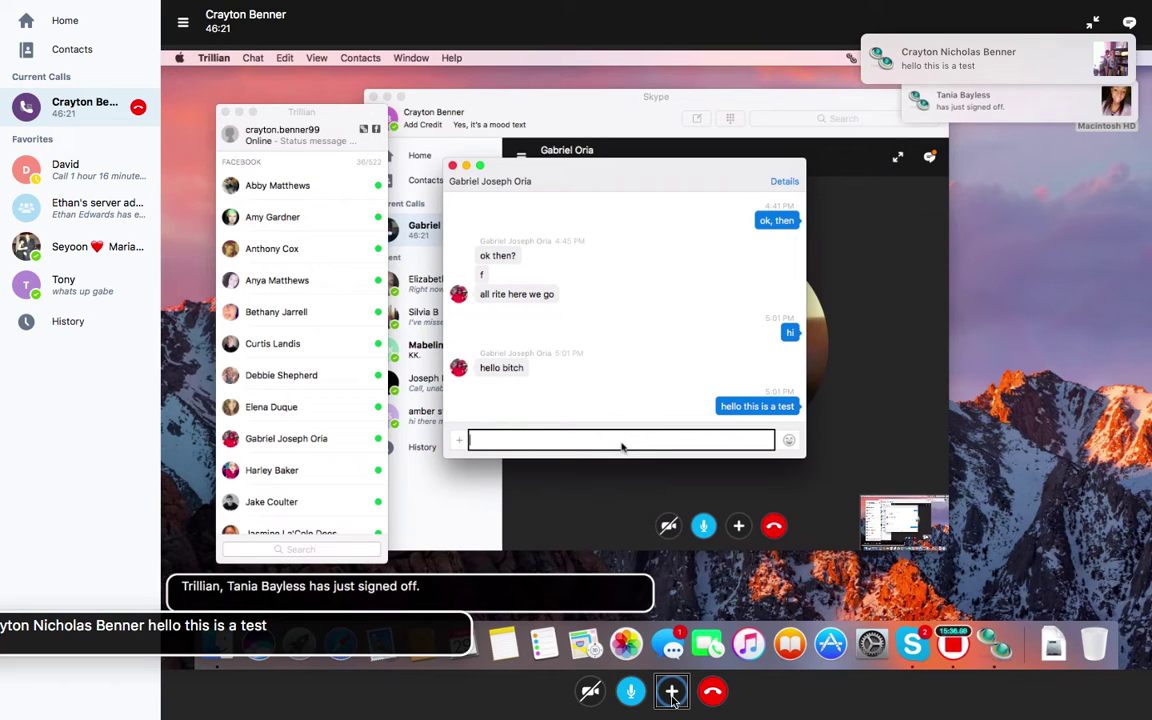
Step: Switch to Trillian on the local Mac and read the latest incoming message in the chat transcript along with its sender line
key(super+Tab)
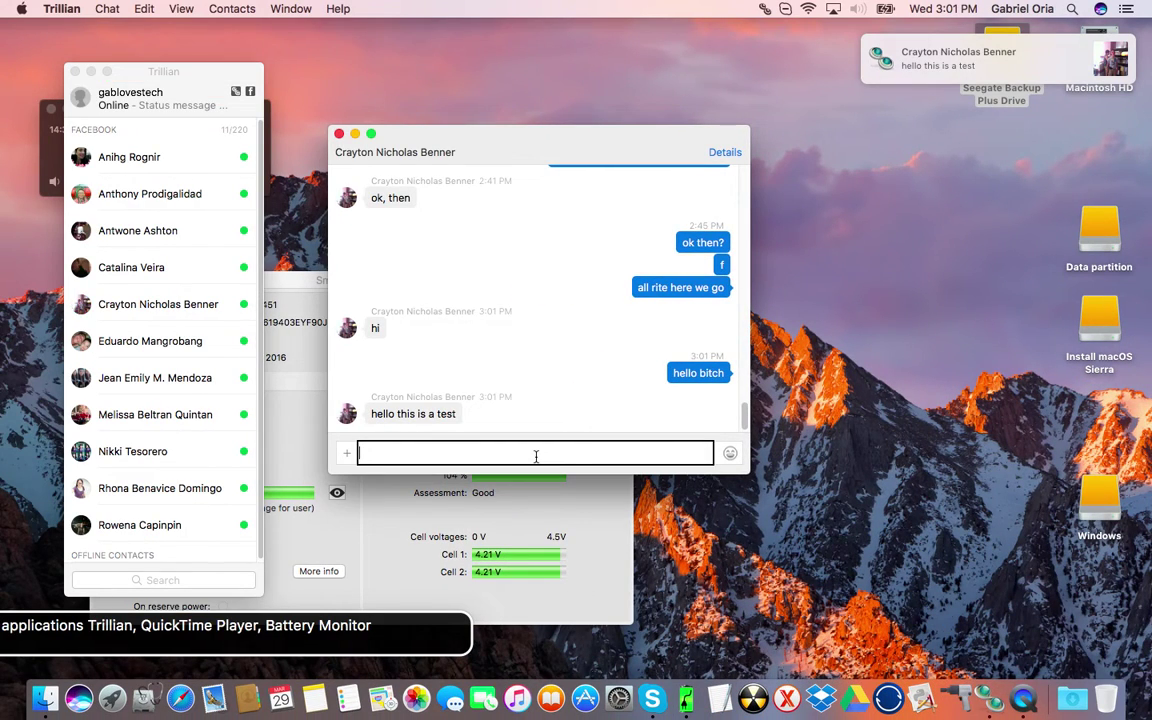
key(ctrl+alt+Left)
key(ctrl+alt+Left)
key(ctrl+alt+Left)
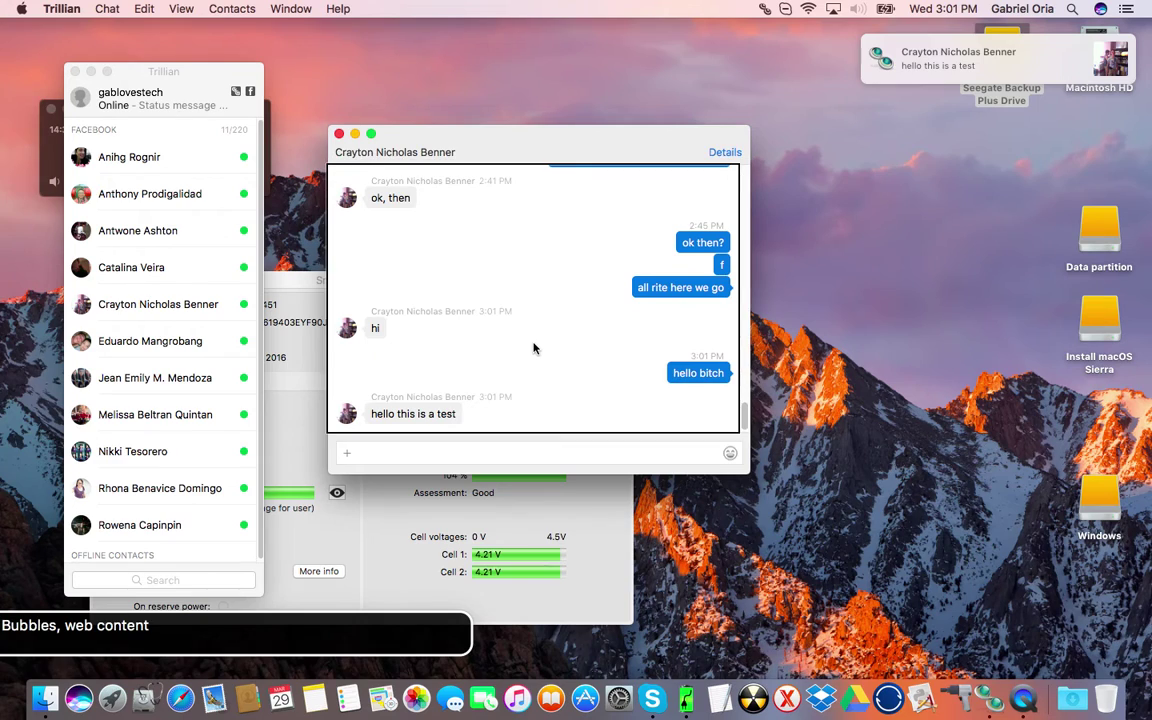
key(ctrl+alt+shift+Down)
key(ctrl+alt+End)
key(ctrl+alt+Left)
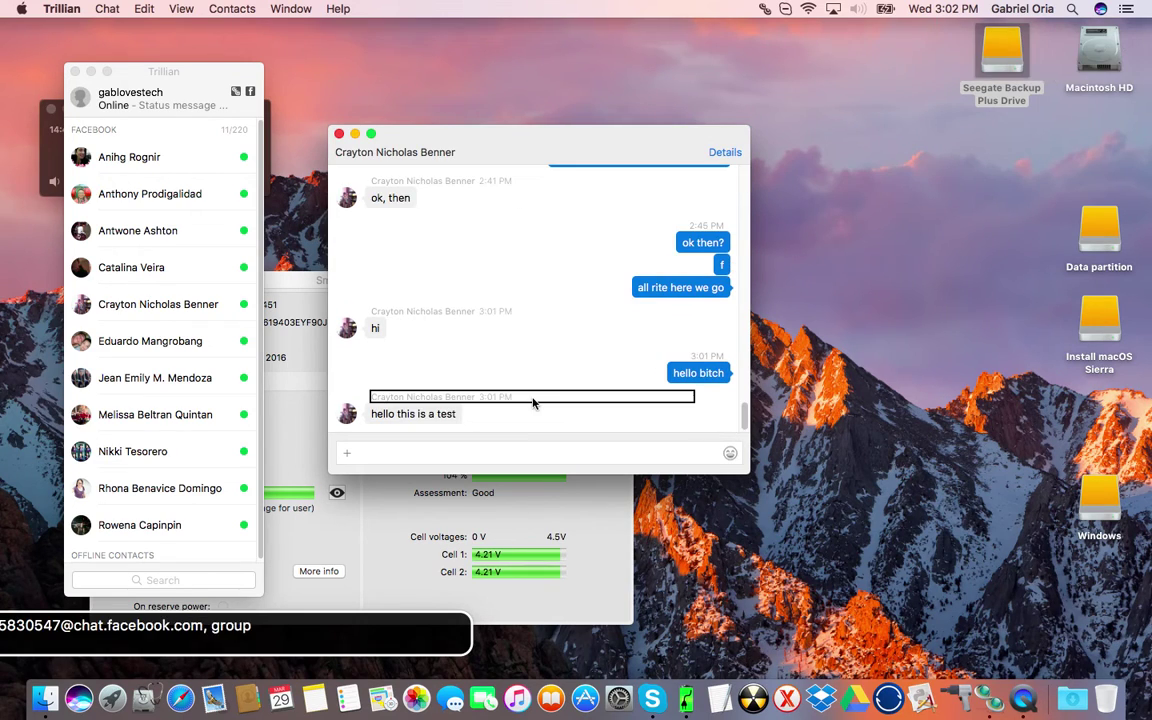
key(ctrl+alt+Right)
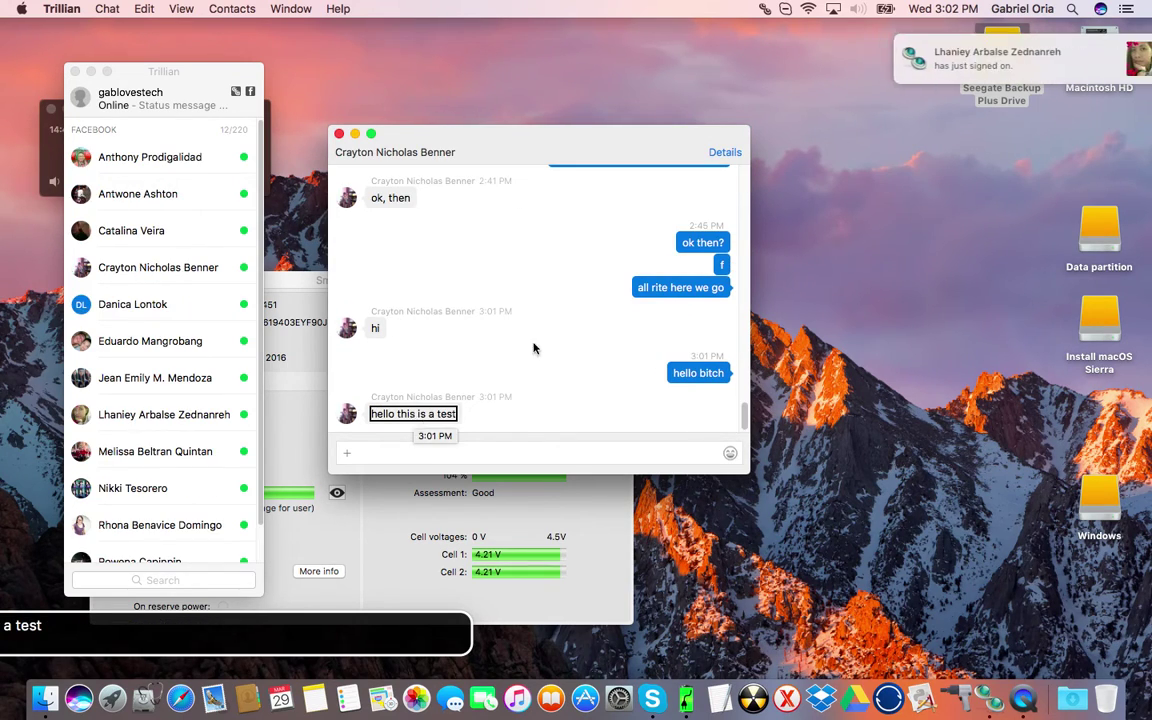
key(ctrl+alt+shift+Up)
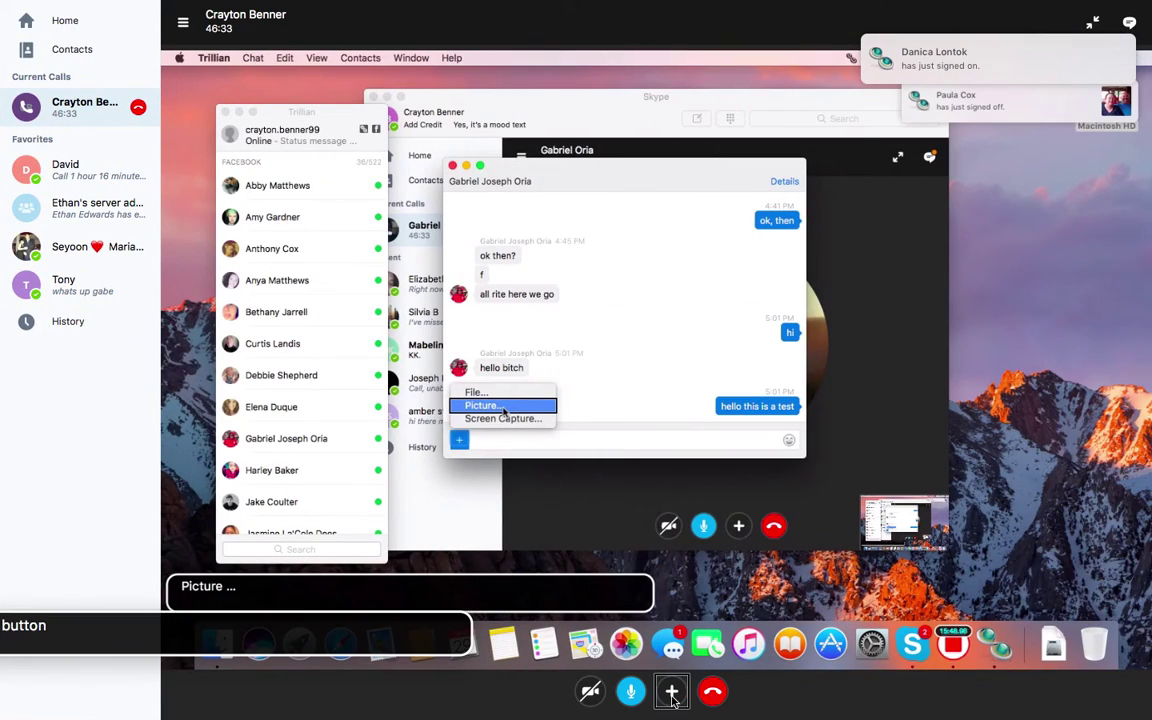
Step: In the shared Mac's Trillian chat, start attaching a file and go to the Documents folder in the file dialog
key(Up)
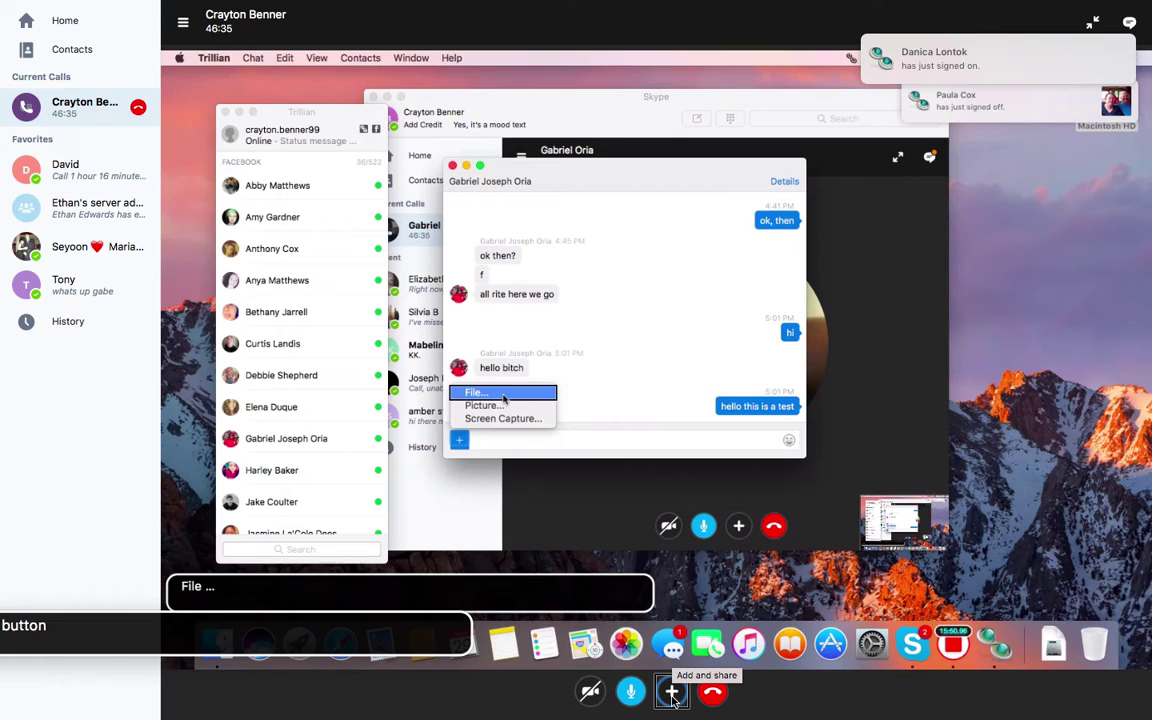
key(Return)
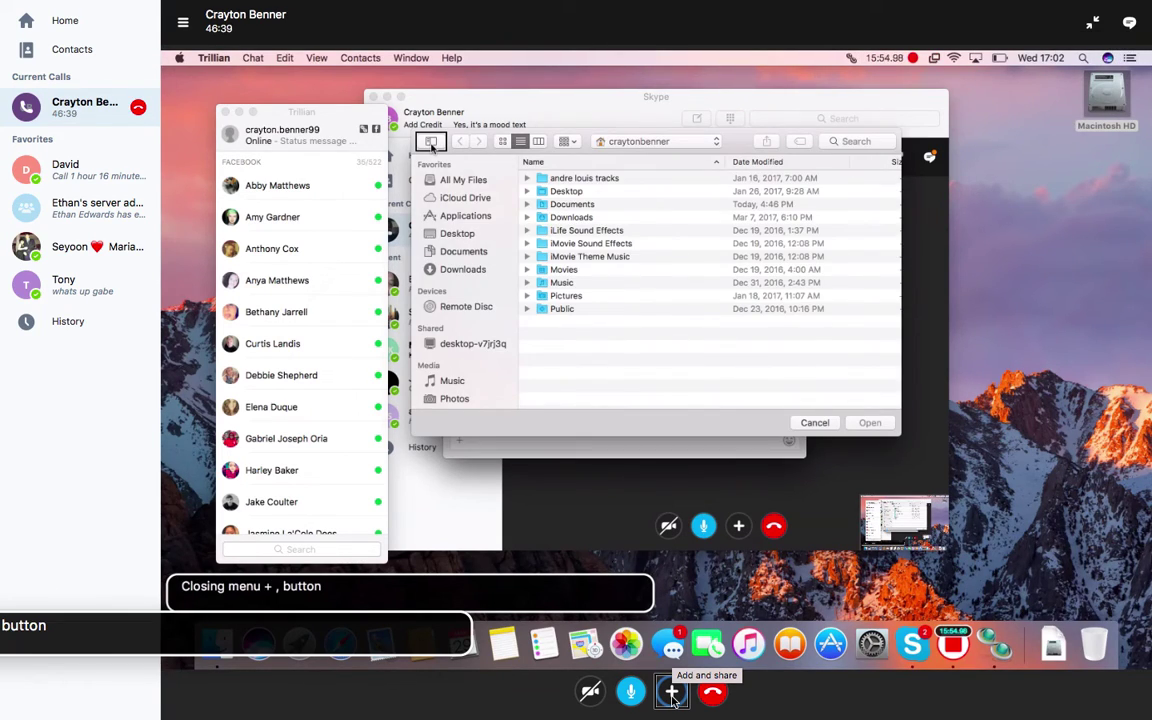
key(ctrl+alt+Right)
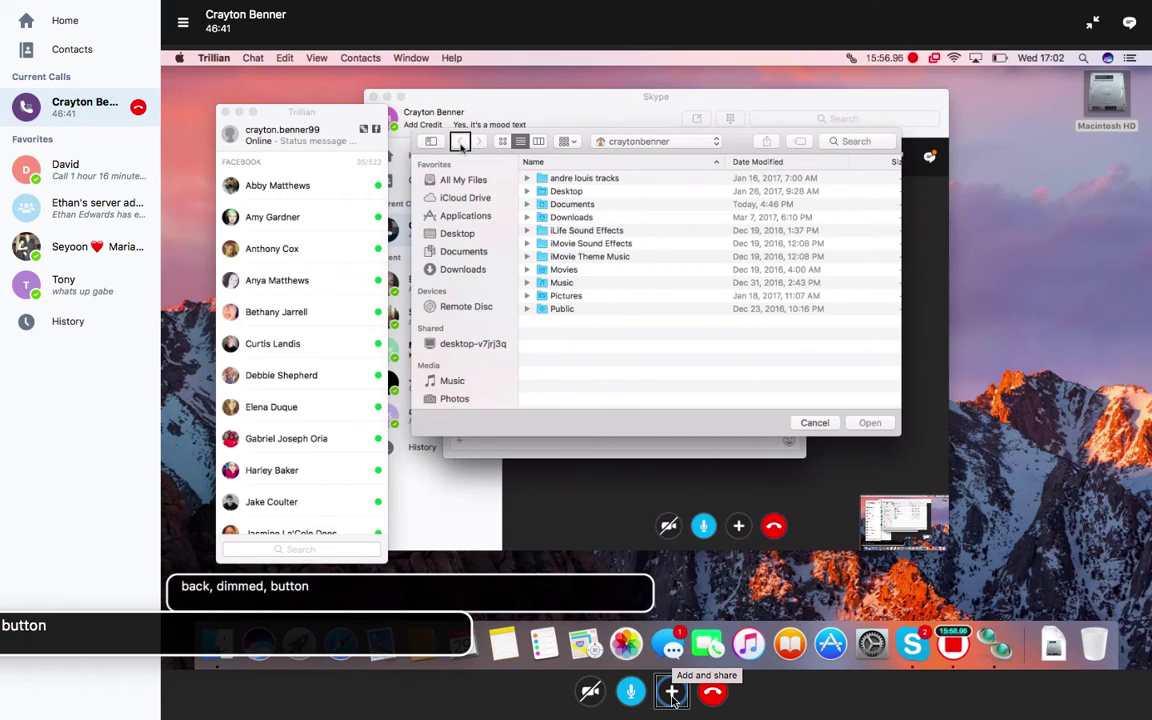
key(ctrl+alt+super+t)
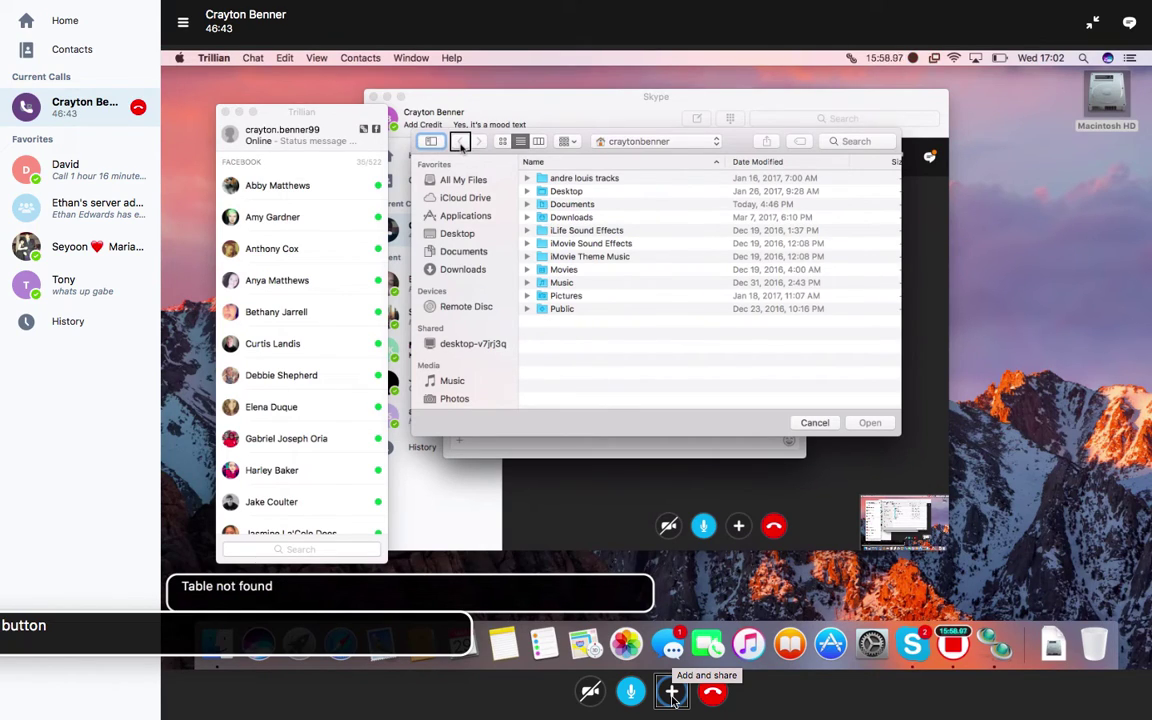
key(ctrl+alt+super+shift+t)
key(ctrl+alt+Right)
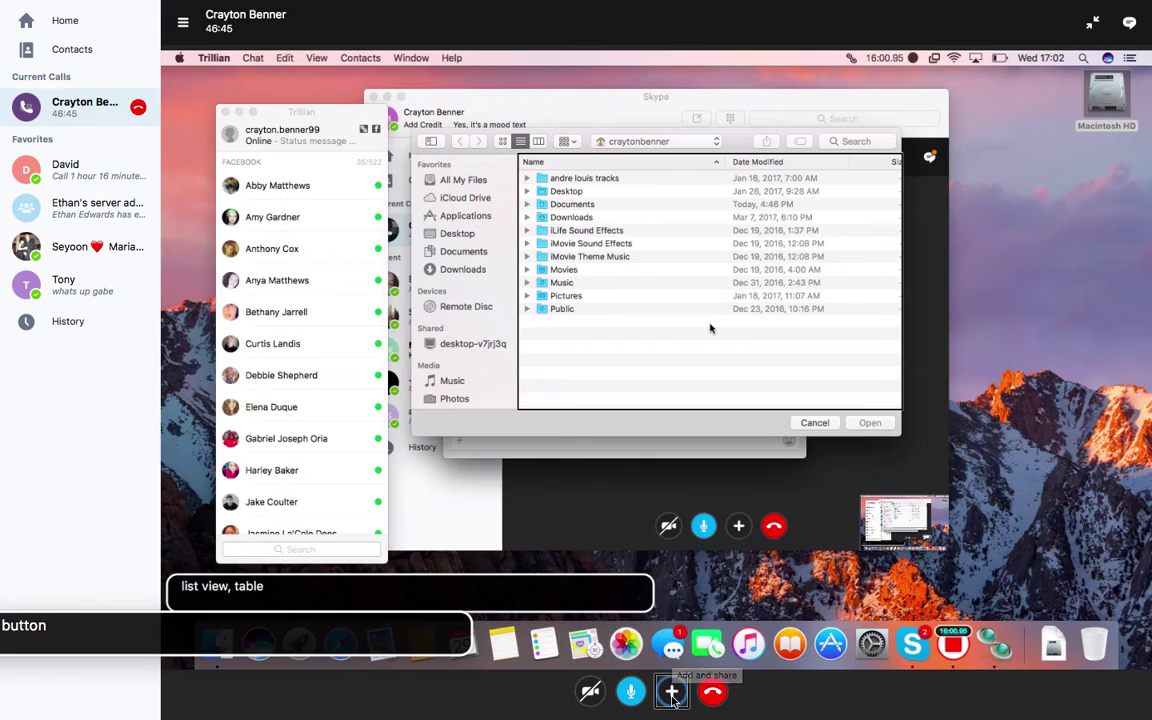
key(super+shift+o)
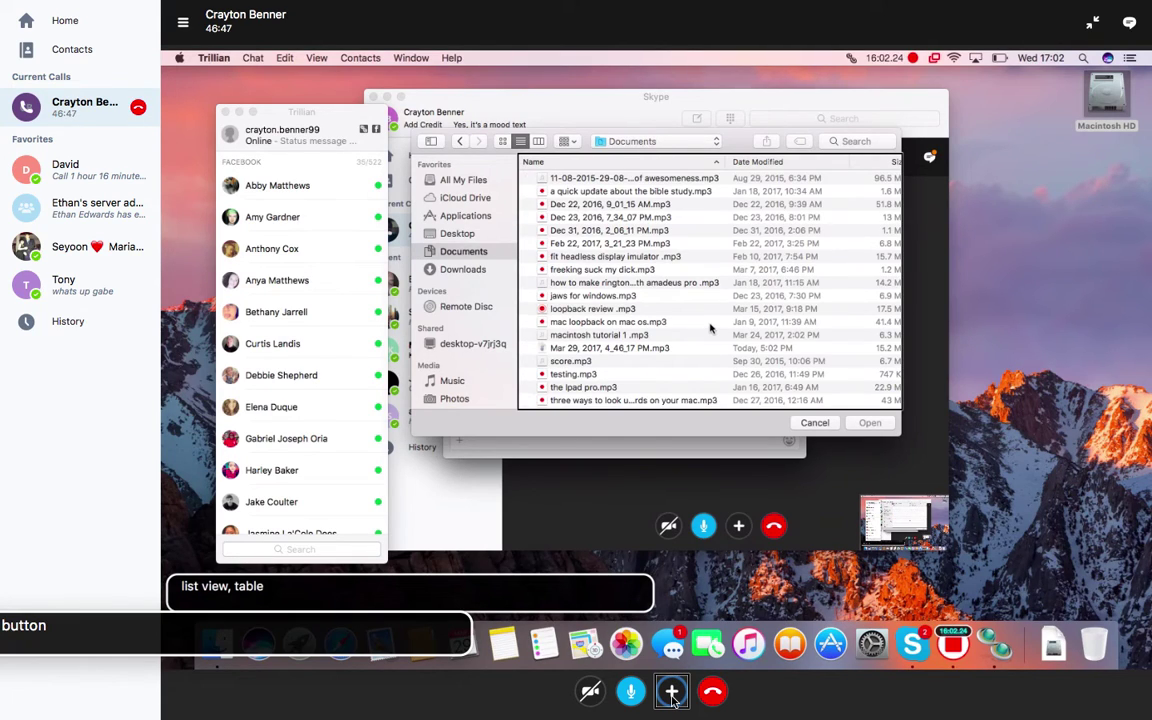
Step: Select "freeking suck my dick.mp3" in the Documents folder and attach it to the chat
key(Down)
key(Down)
key(Down)
key(Down)
key(Down)
key(Down)
key(Down)
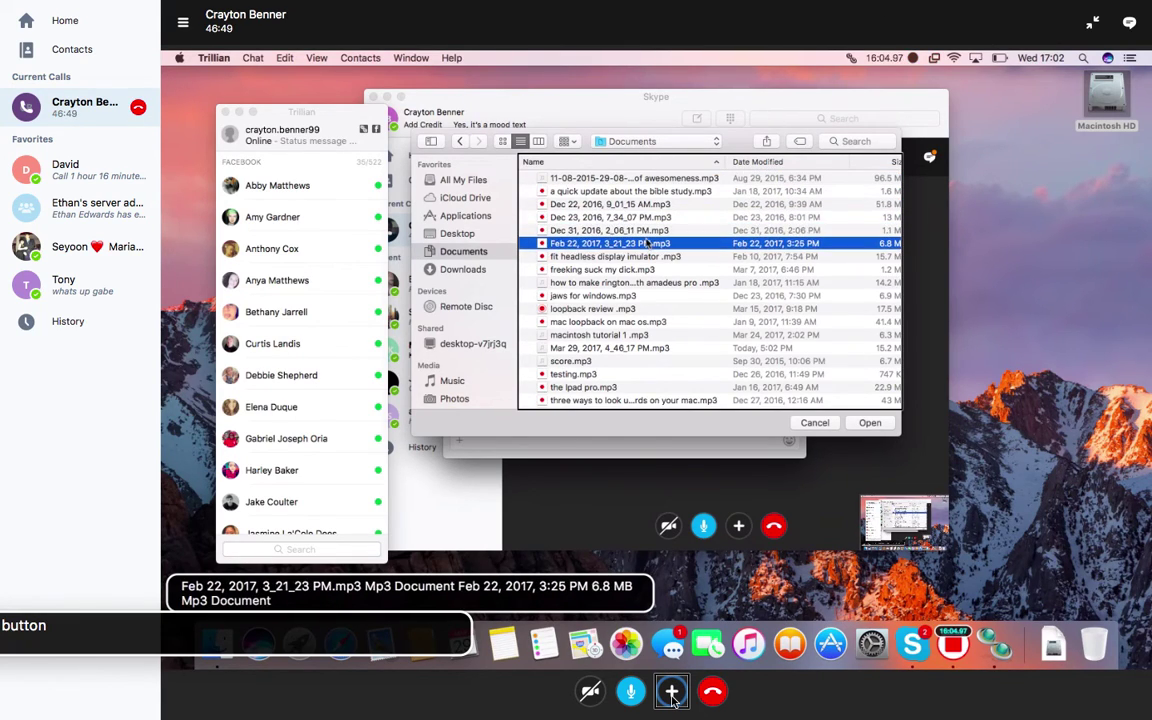
key(Down)
key(Down)
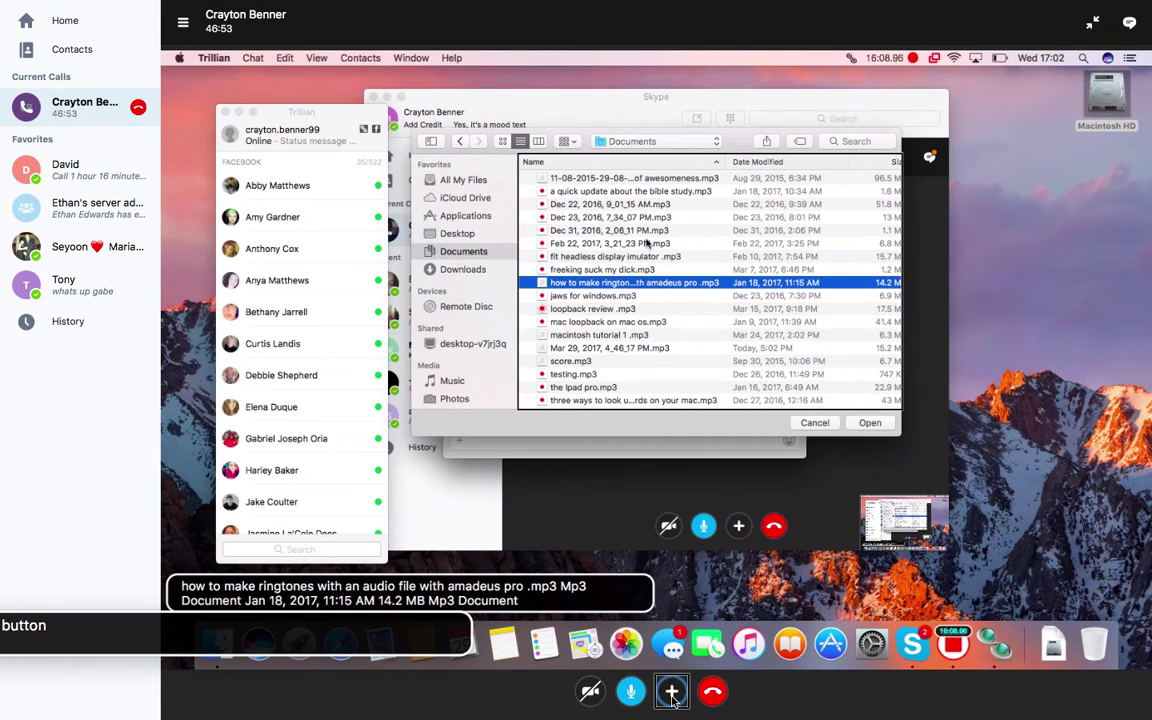
key(Up)
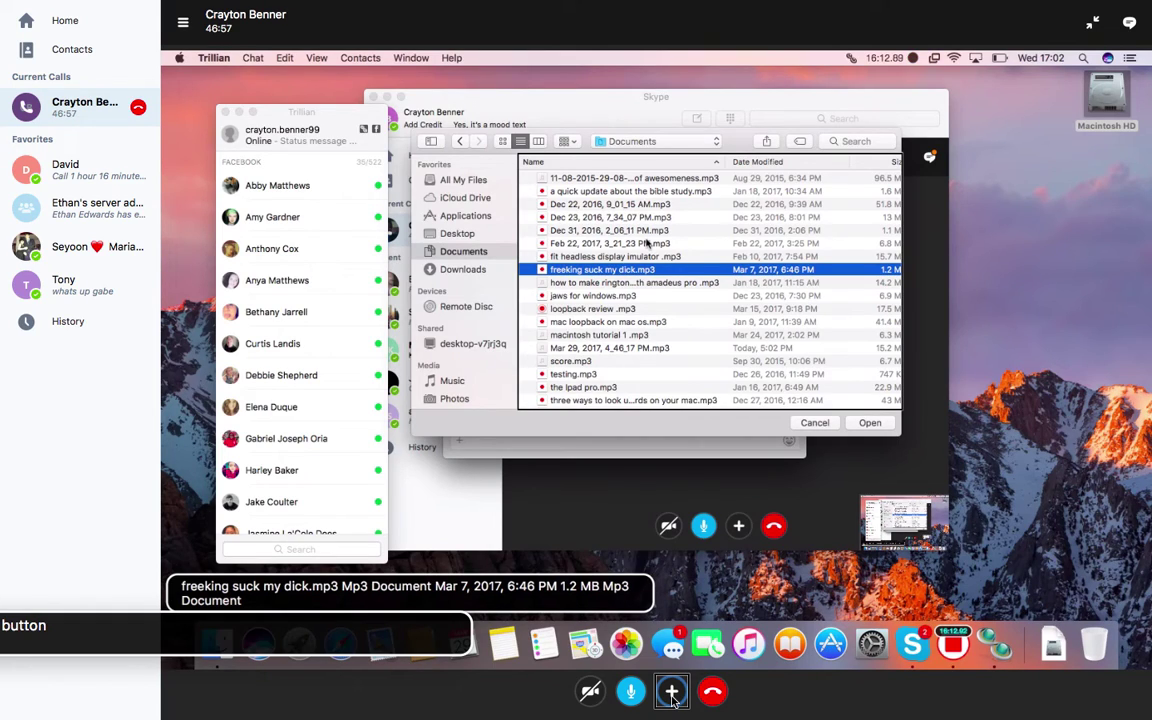
key(Return)
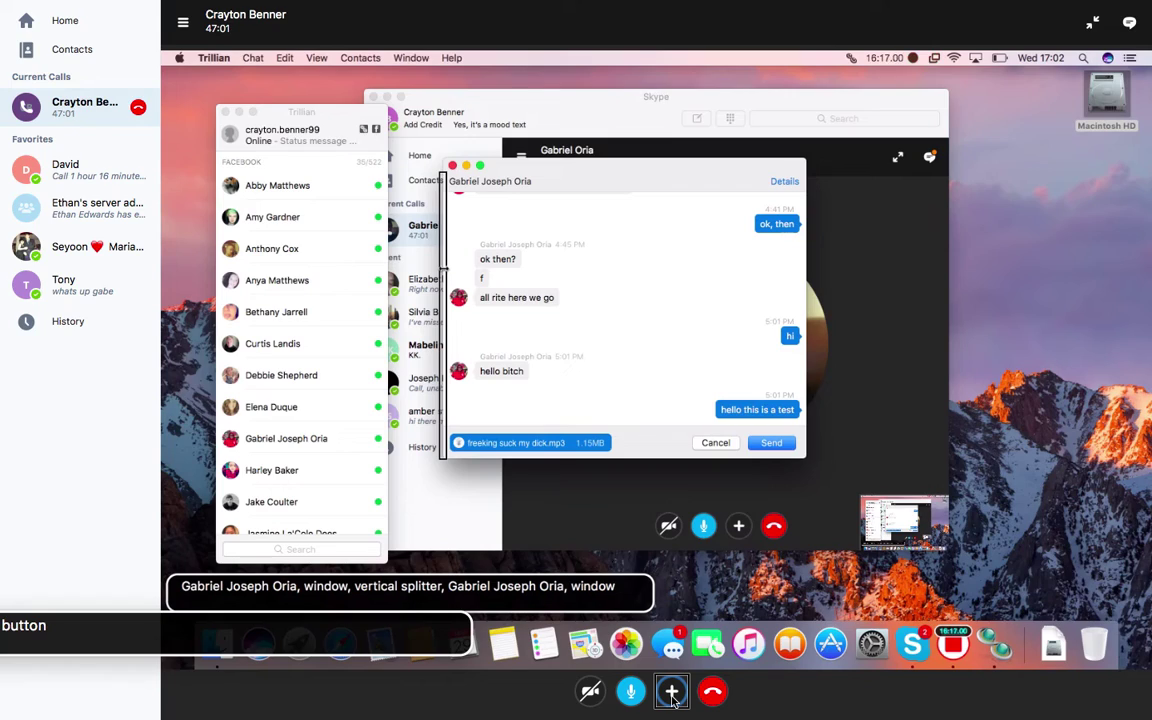
Step: Go through the chat window's elements to the attachment controls and send the attached MP3 file
key(ctrl+alt+Left)
key(ctrl+alt+Right)
key(ctrl+alt+Right)
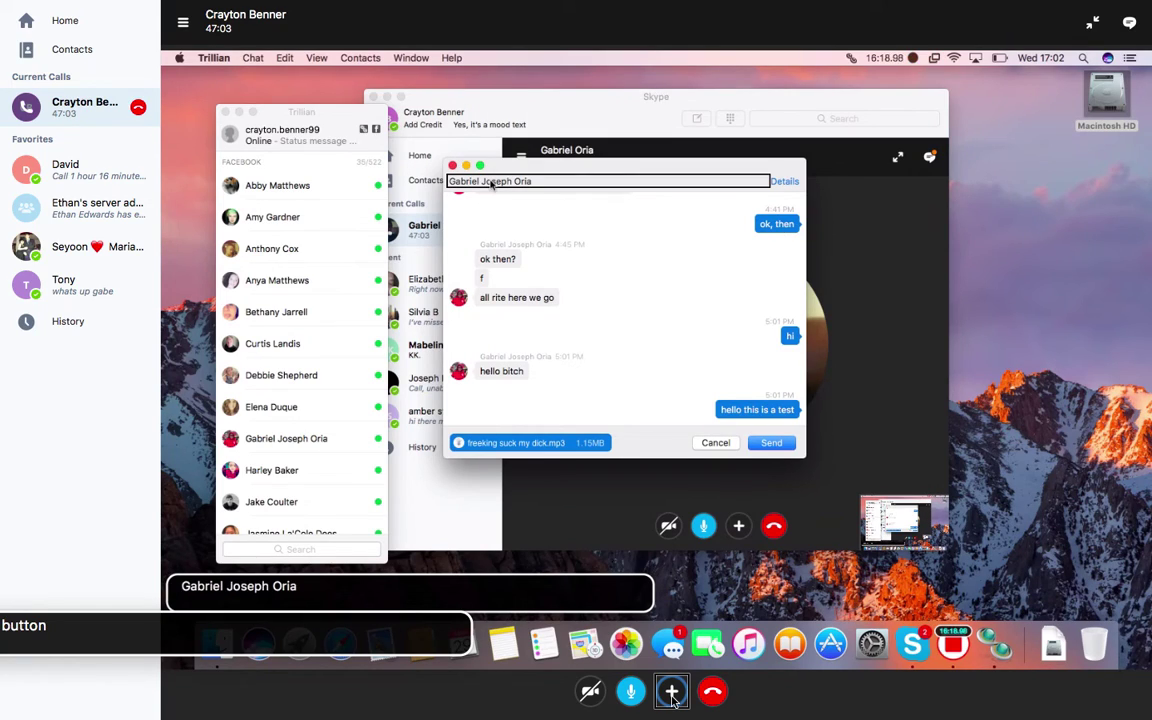
key(ctrl+alt+Right)
key(ctrl+alt+Right)
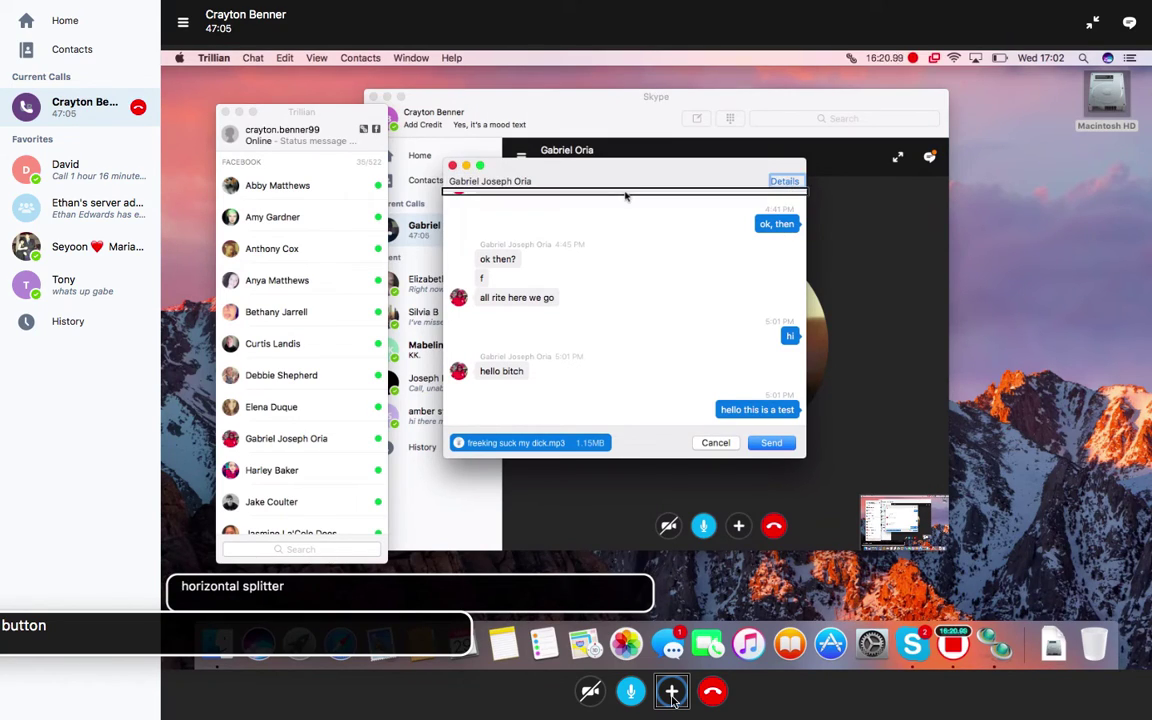
key(ctrl+alt+Right)
key(ctrl+alt+shift+Down)
key(ctrl+alt+Right)
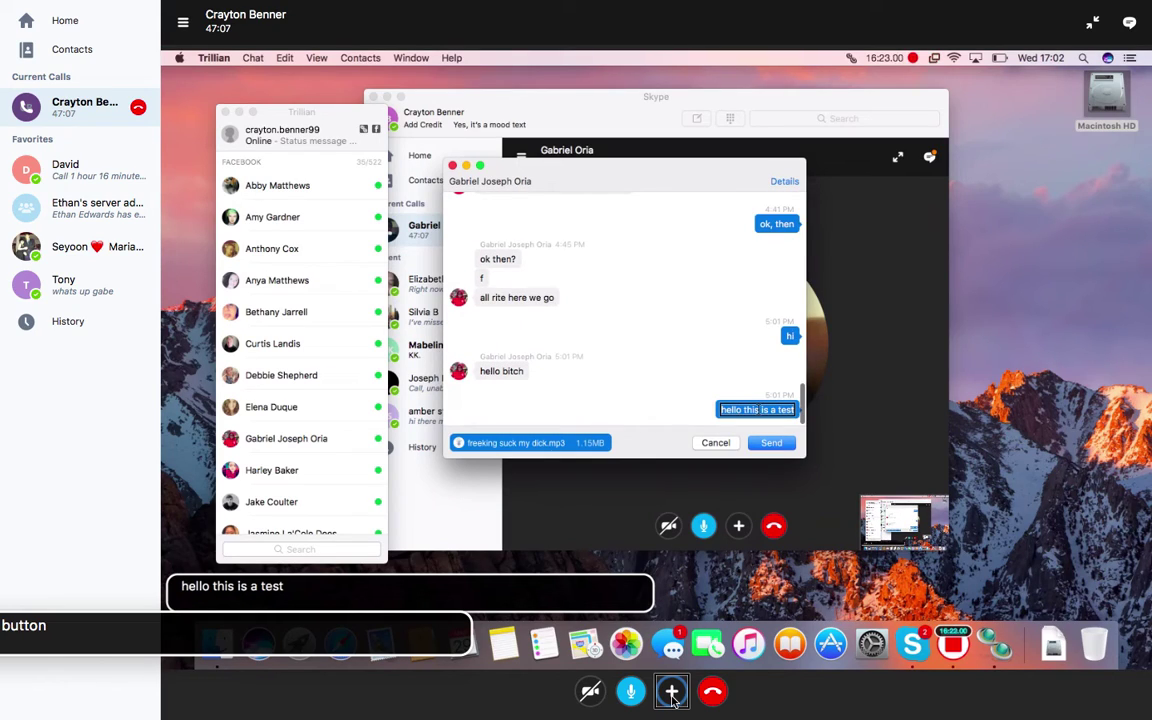
key(ctrl+alt+shift+Up)
key(ctrl+alt+Right)
key(ctrl+alt+Right)
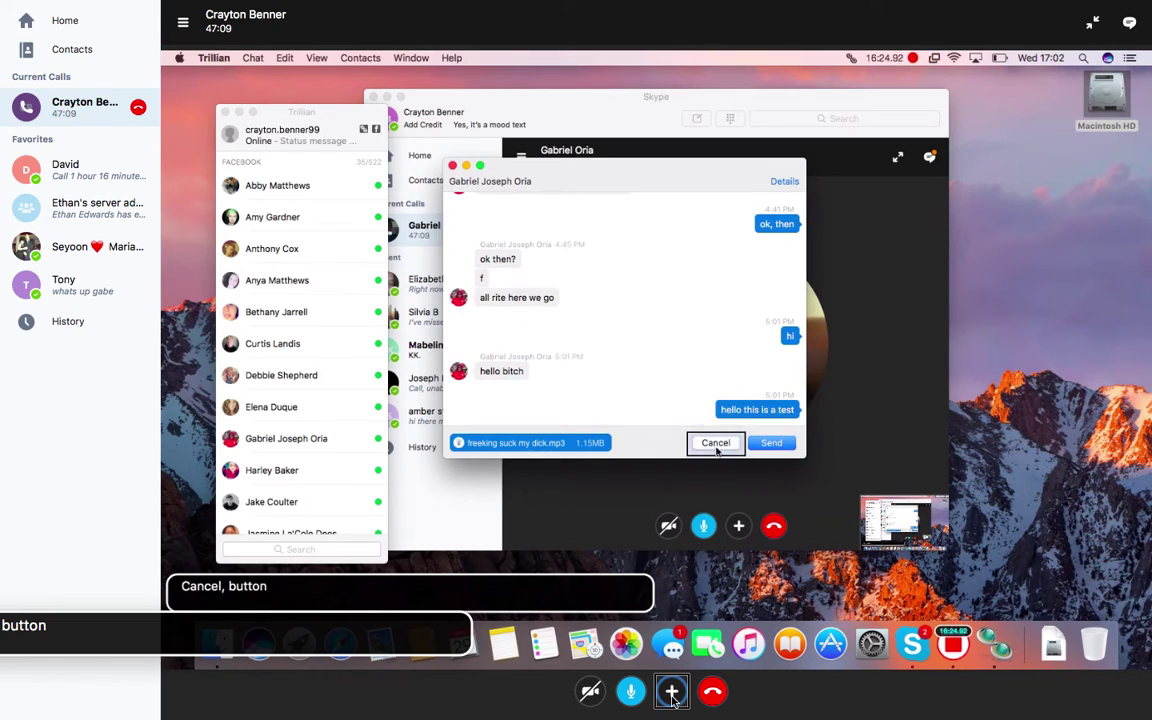
key(ctrl+alt+Right)
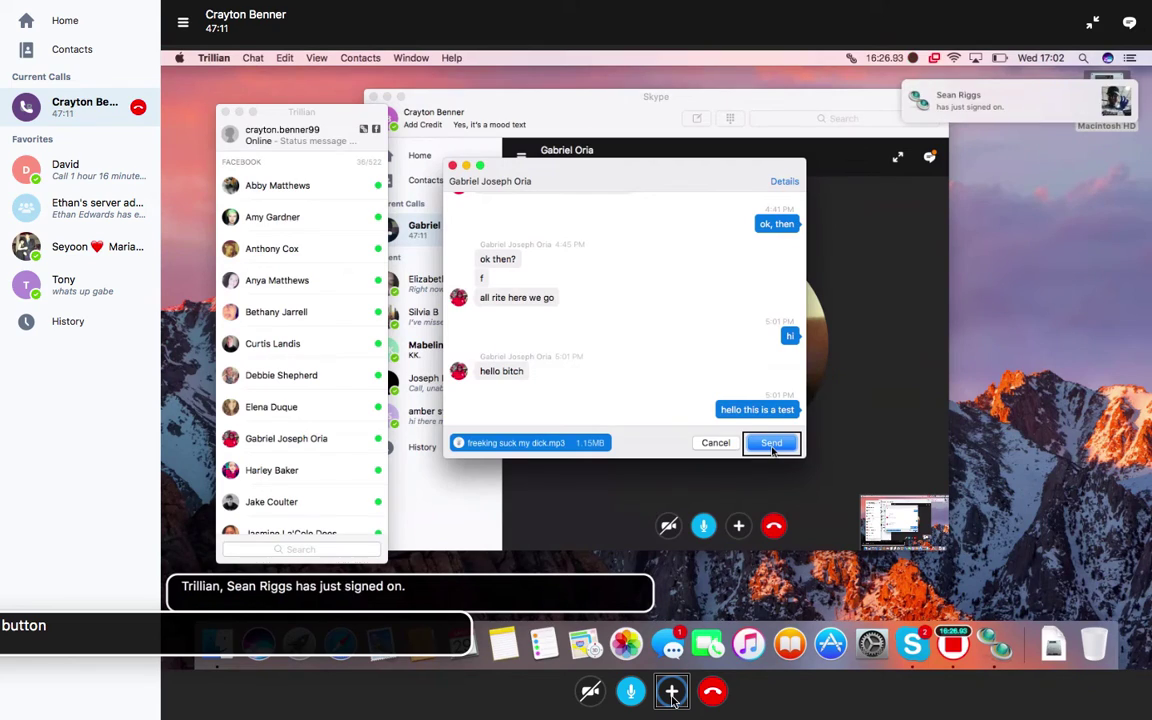
key(ctrl+alt+space)
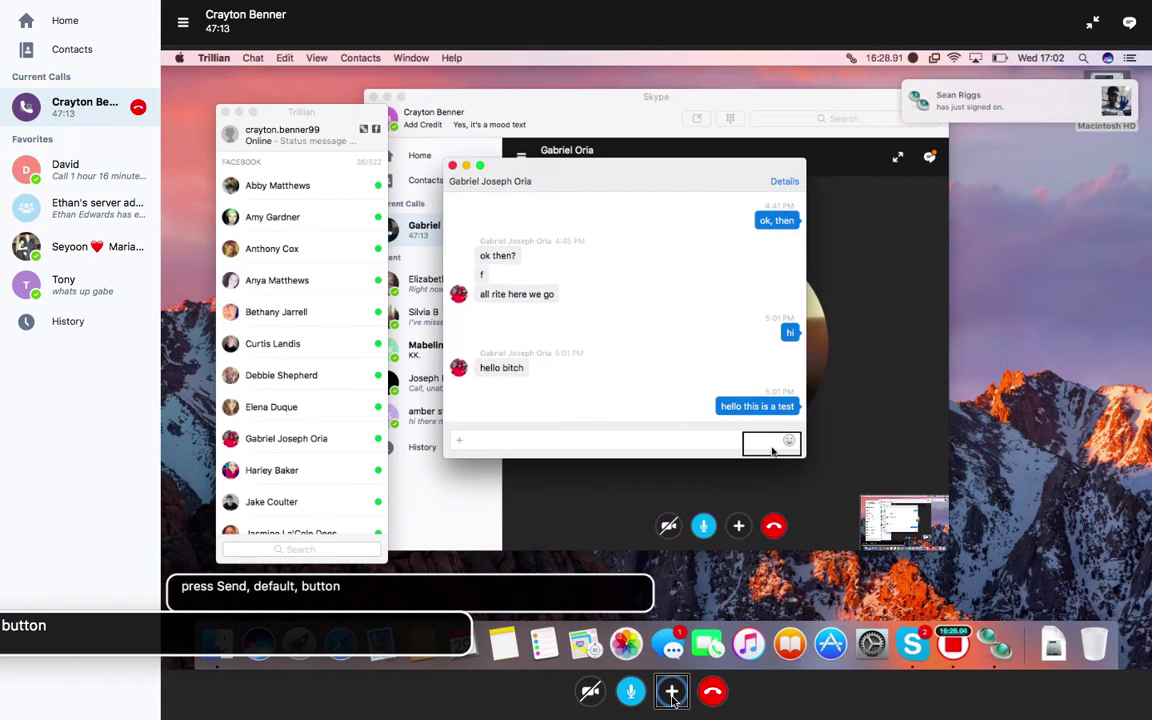
Step: Check the end of the chat transcript for the sent file and return to the message input
key(ctrl+alt+Right)
key(ctrl+alt+Right)
key(ctrl+alt+Right)
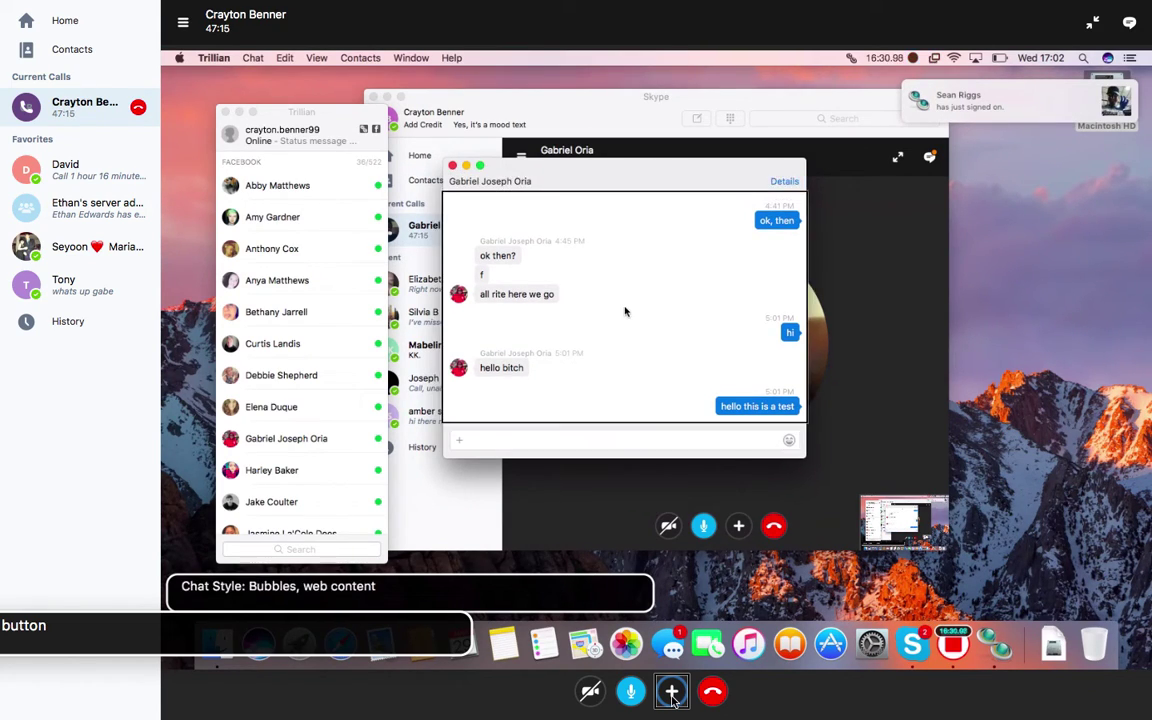
key(ctrl+alt+shift+Down)
key(ctrl+alt+Right)
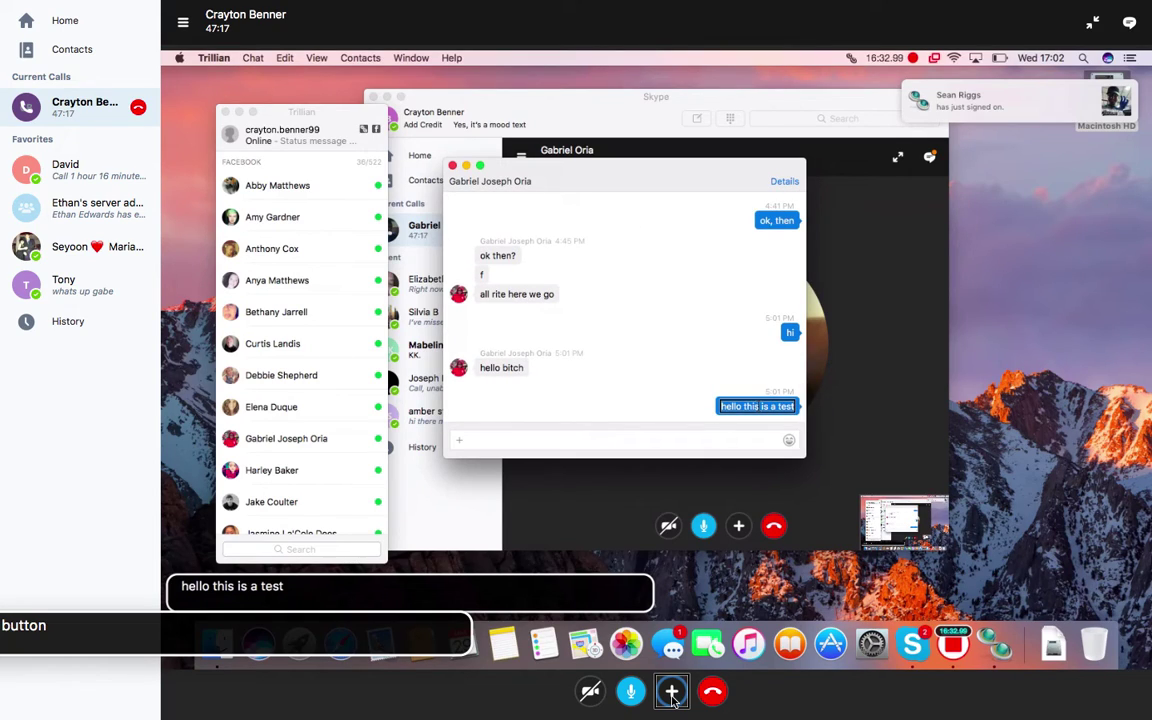
key(ctrl+alt+Right)
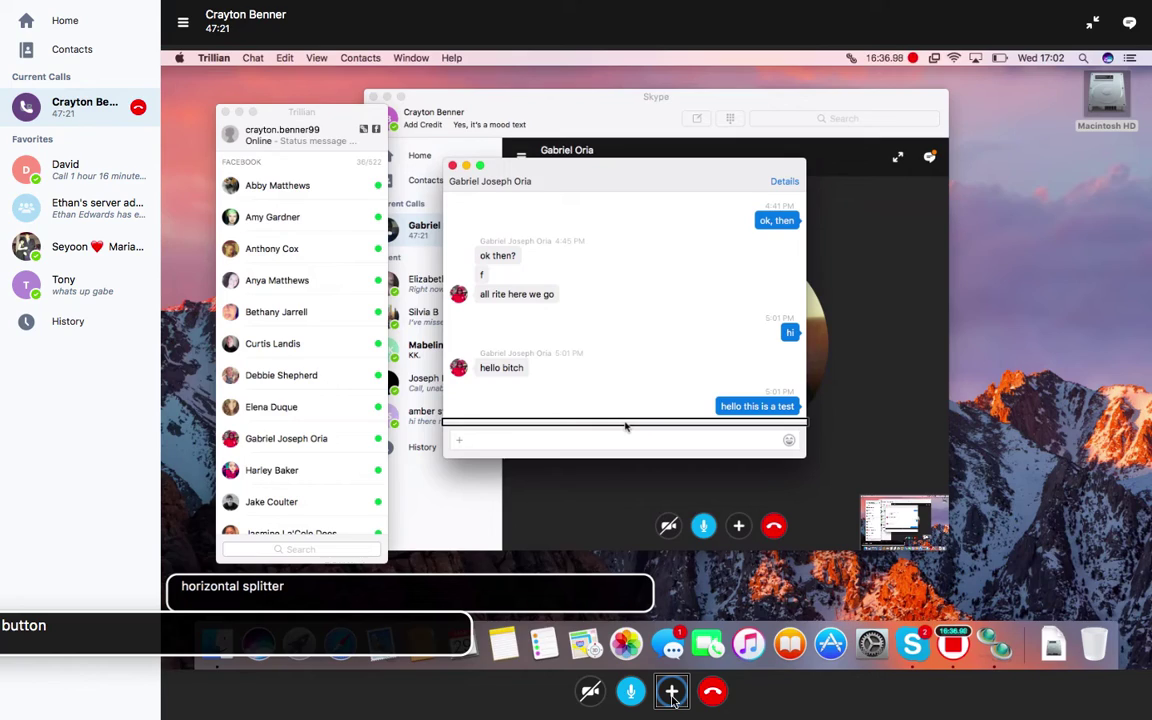
click(566, 437)
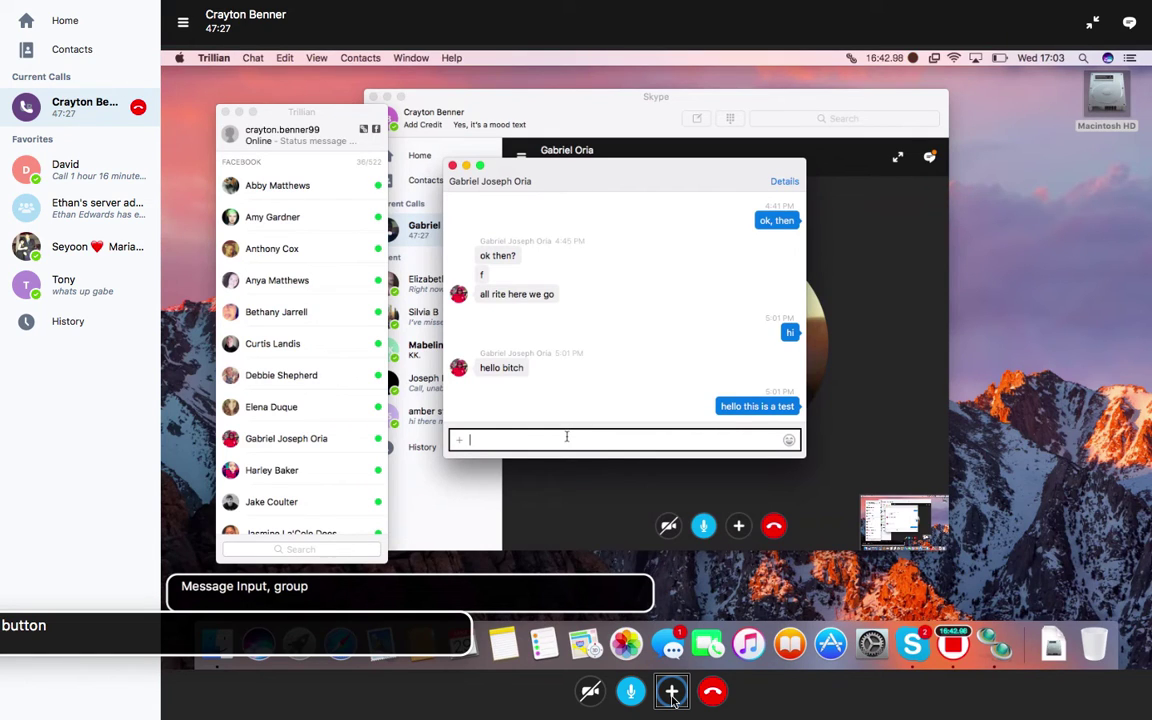
Step: Switch to Trillian on the local Mac and attach the .voprefs VoiceOver Utility file from Documents to the open chat
key(super+Tab)
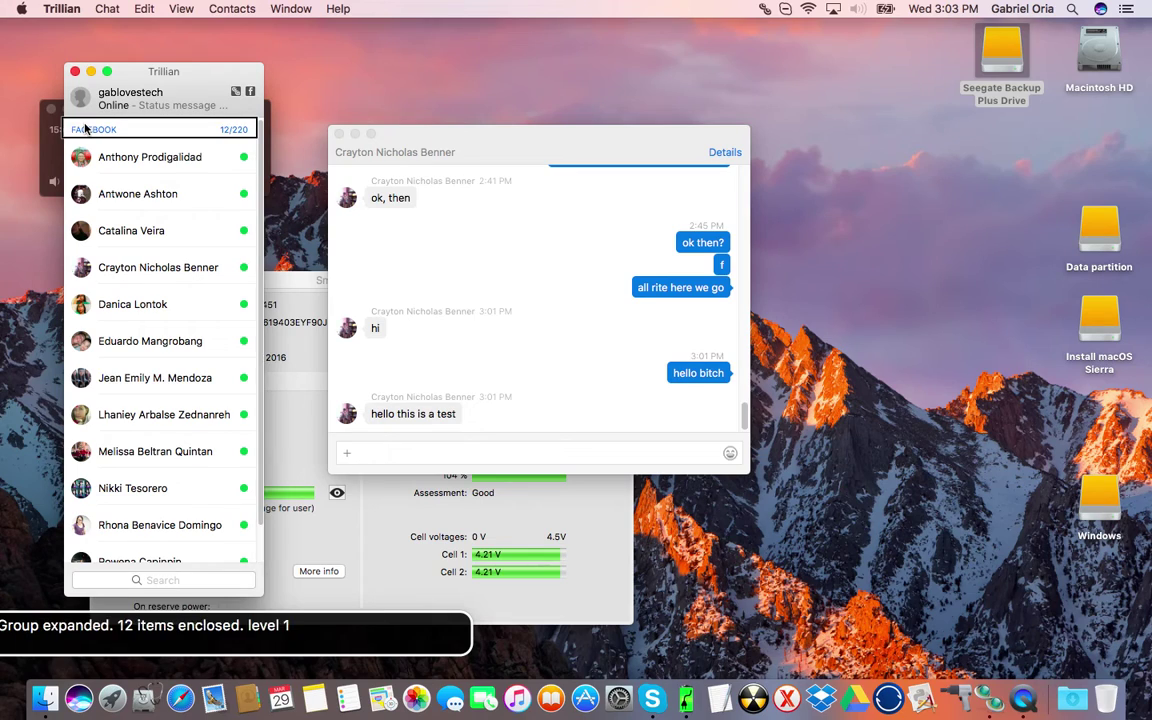
click(536, 456)
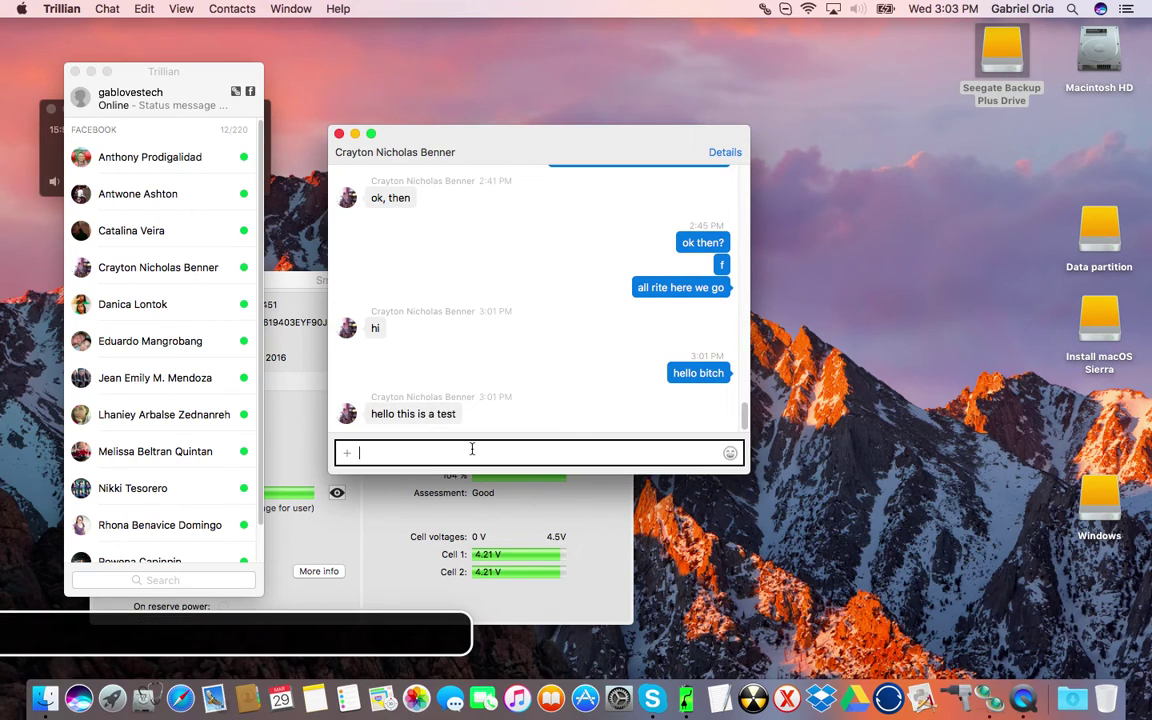
click(347, 455)
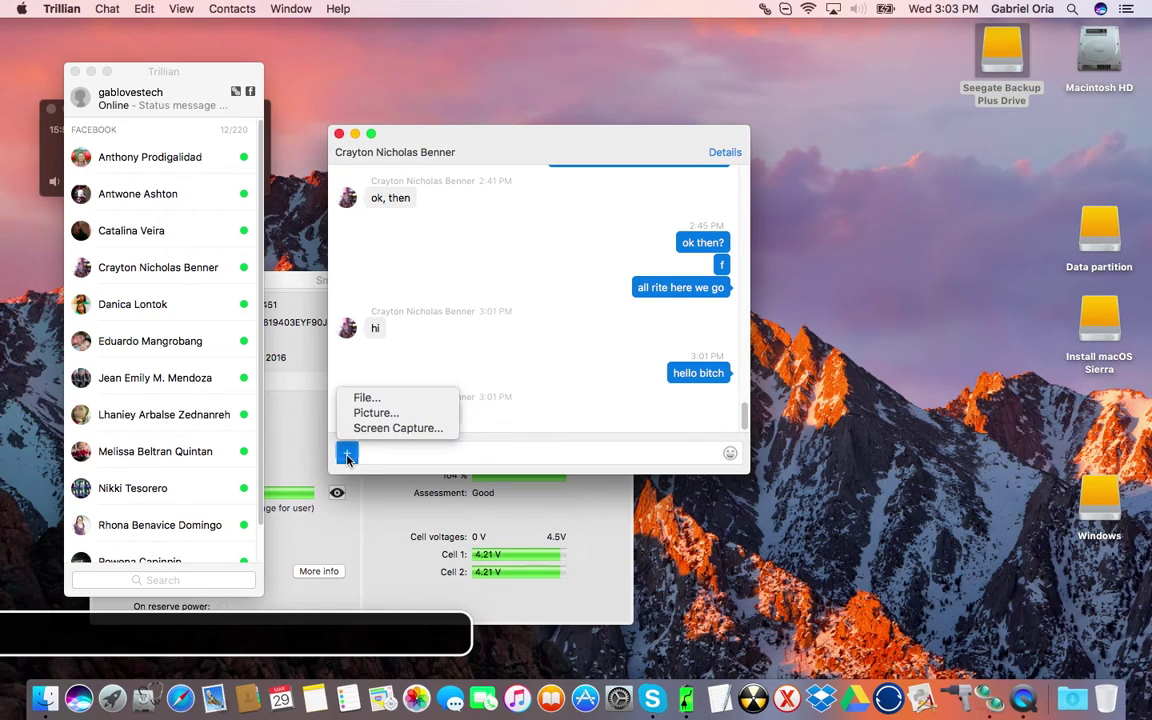
click(398, 400)
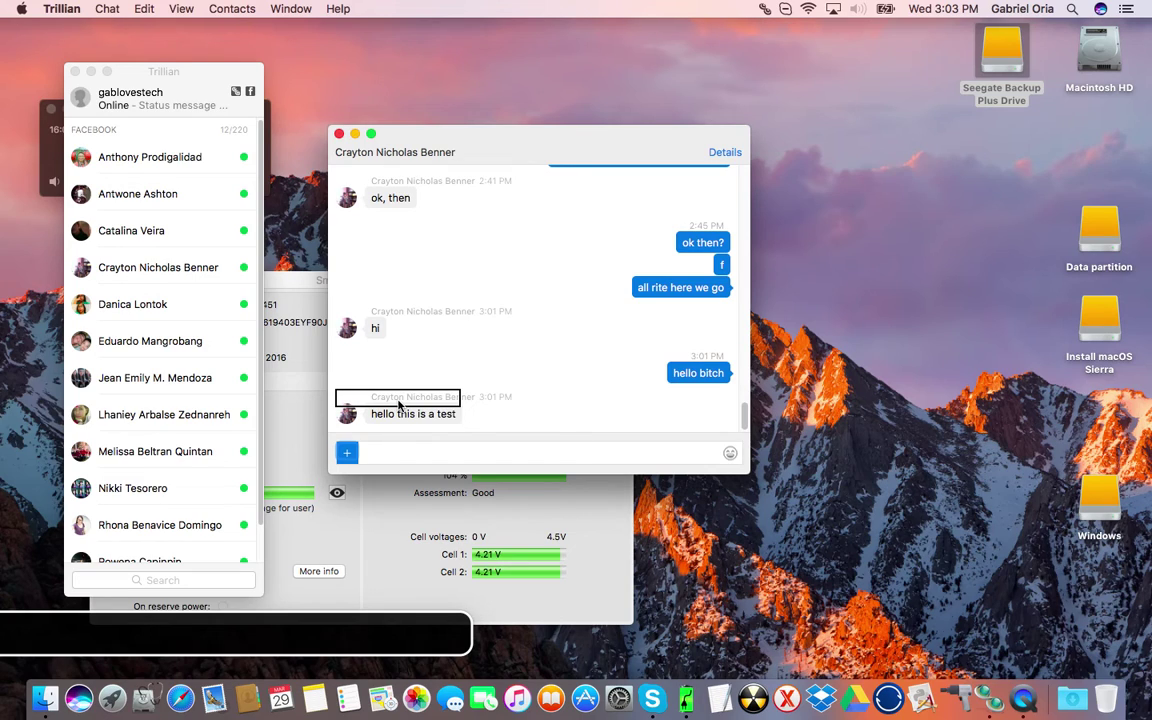
key(super+shift+o)
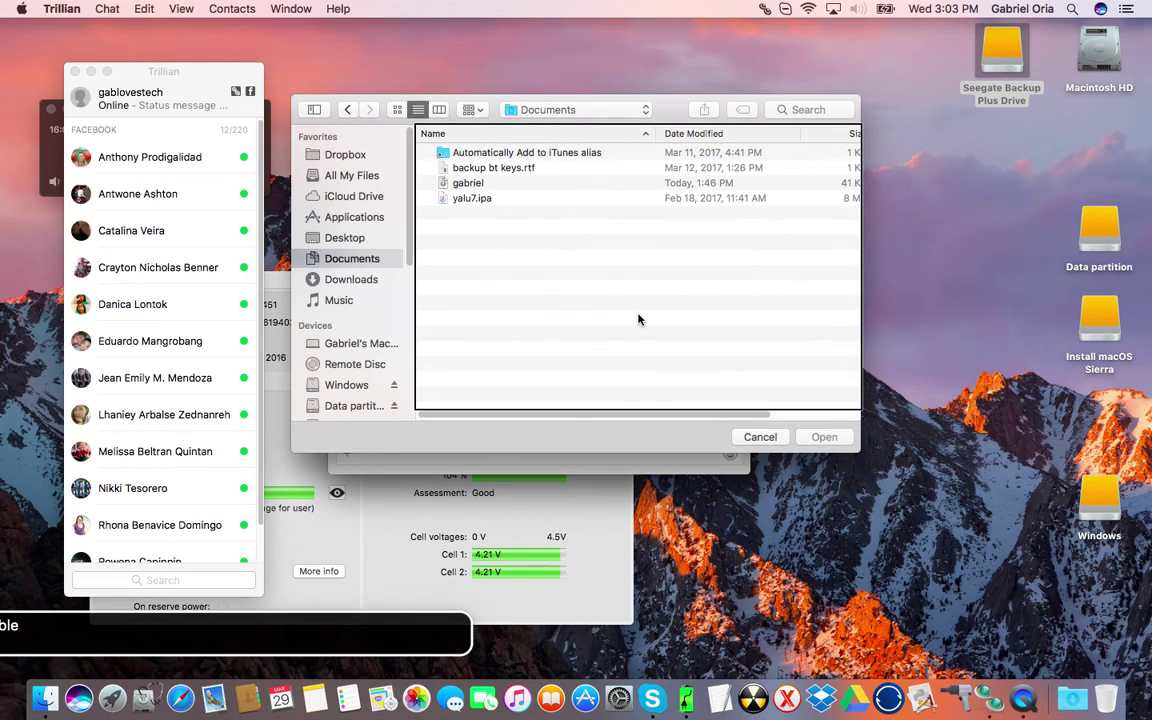
key(g)
key(Return)
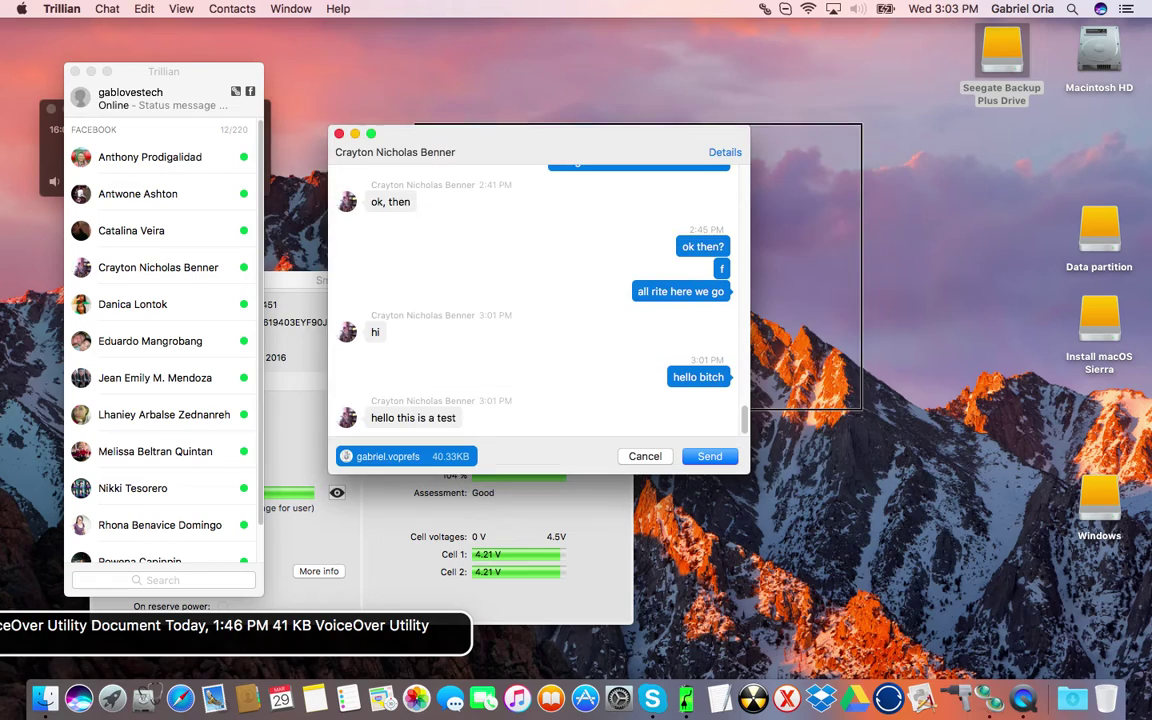
Step: Go to the attachment controls in the chat window and send the attached .voprefs file
key(ctrl+alt+Right)
key(ctrl+alt+Right)
key(ctrl+alt+Right)
key(ctrl+alt+Right)
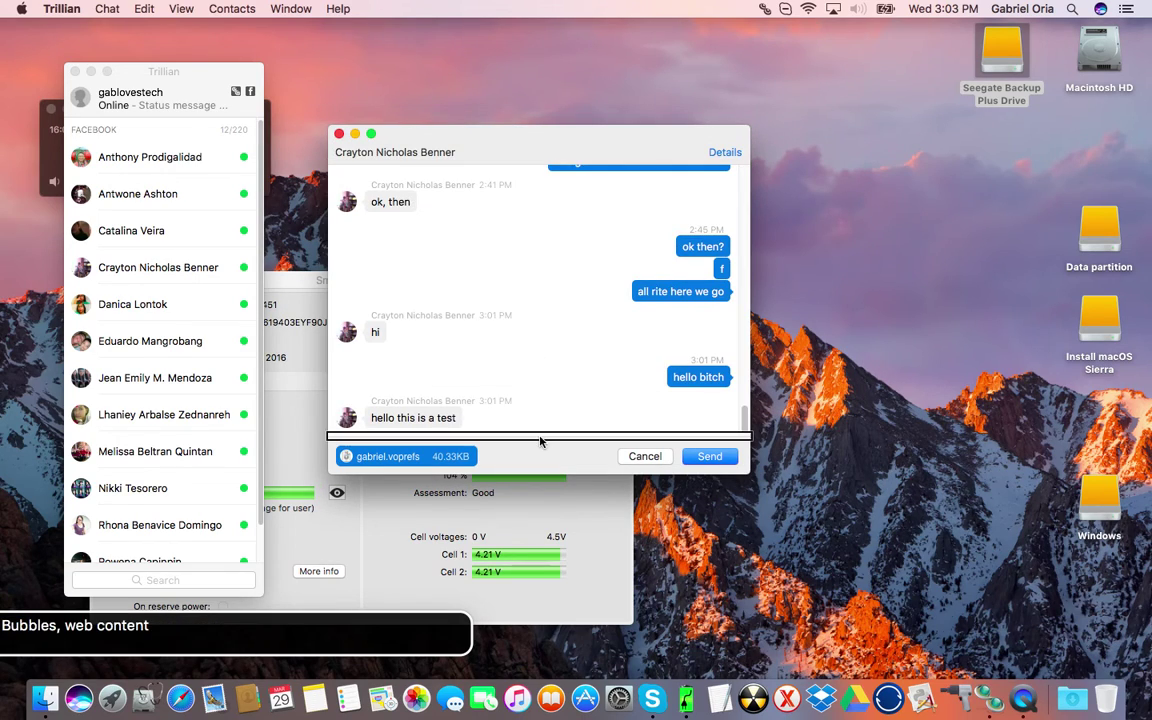
key(ctrl+alt+space)
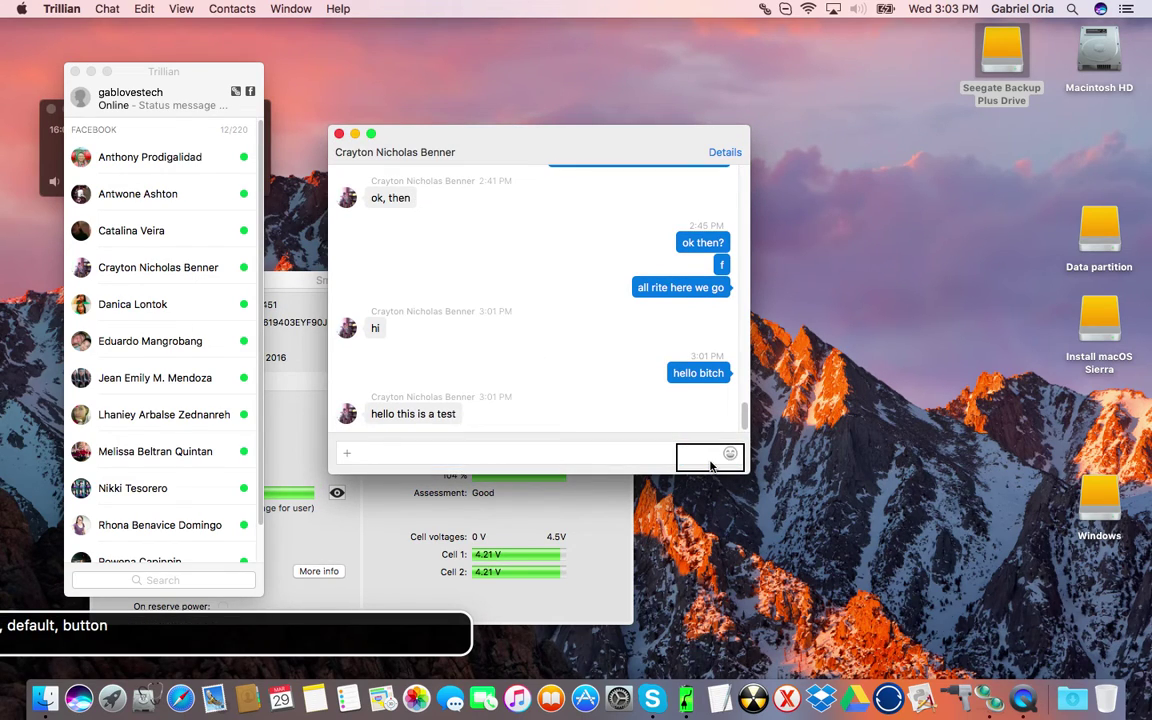
Step: Check the last message in the chat transcript, close the chat window and switch to the Skype screen share
key(ctrl+alt+Right)
key(ctrl+alt+Right)
key(ctrl+alt+Right)
key(ctrl+alt+Right)
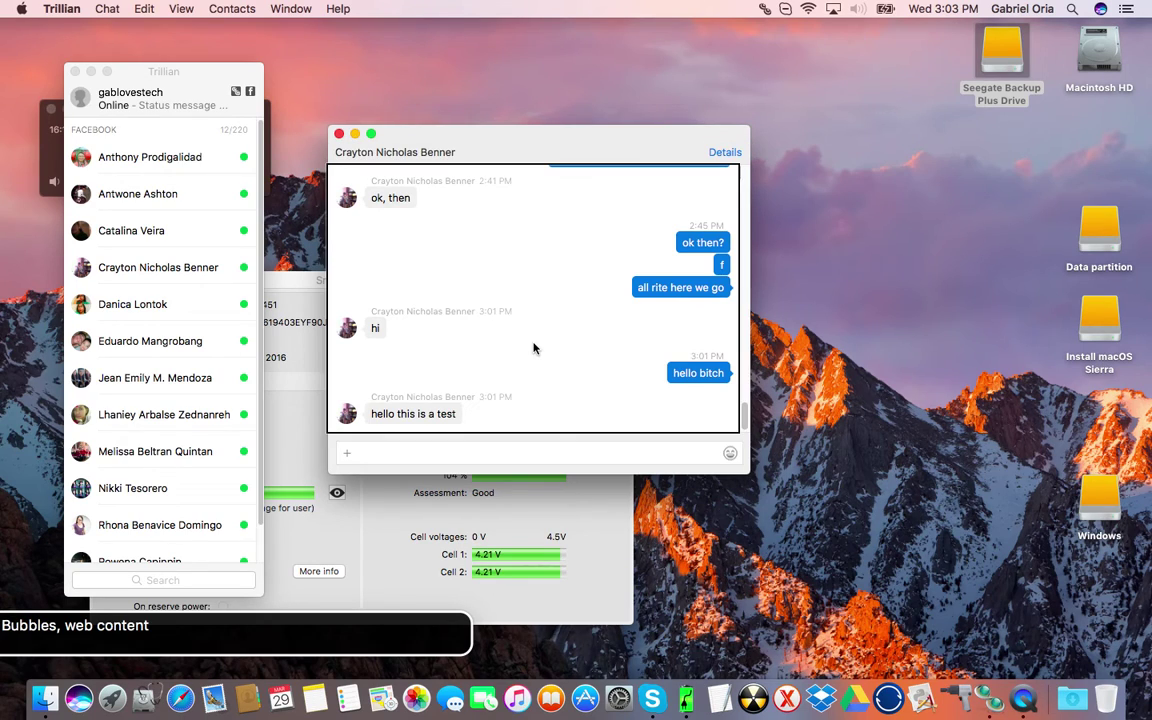
key(ctrl+alt+shift+Down)
key(ctrl+alt+End)
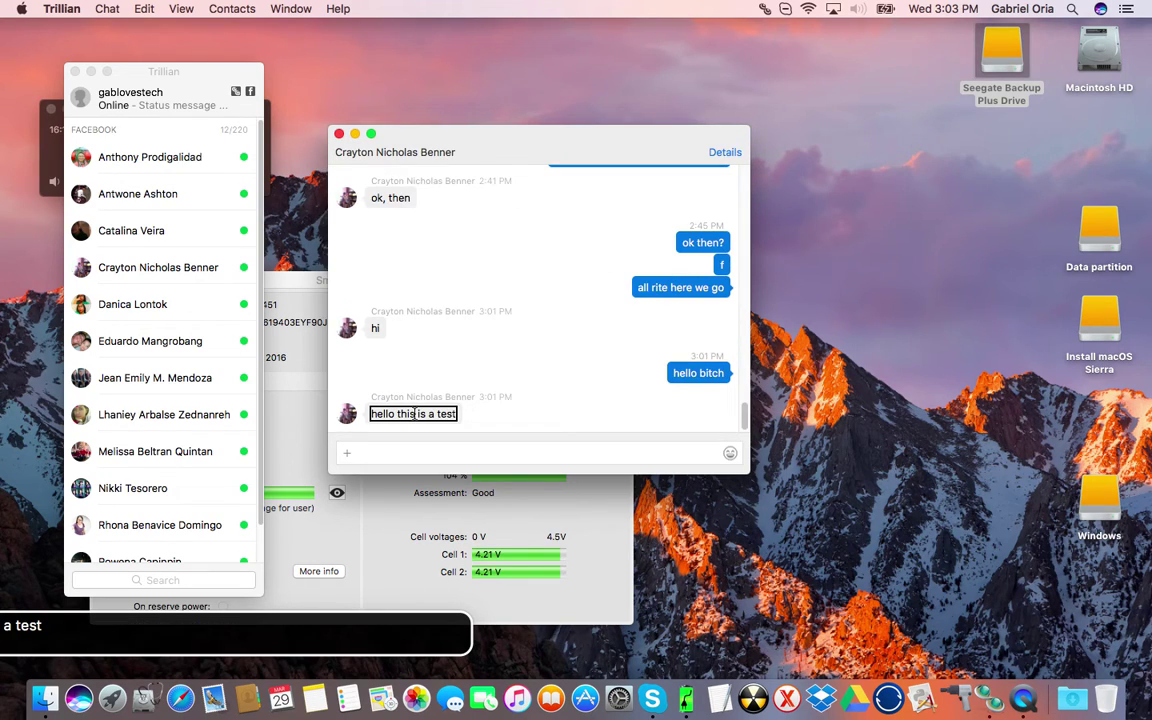
key(super+w)
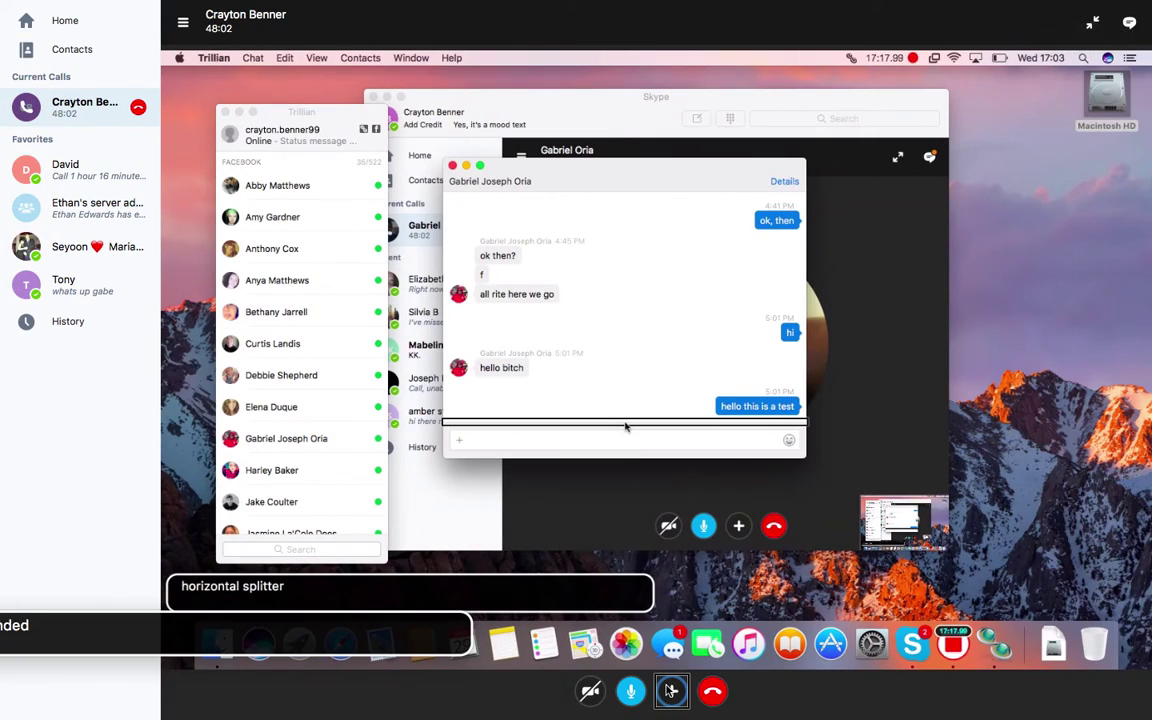
Step: In the shared screen's Trillian chat, review the latest message and return to the message input
key(ctrl+alt+Right)
key(ctrl+alt+shift+Down)
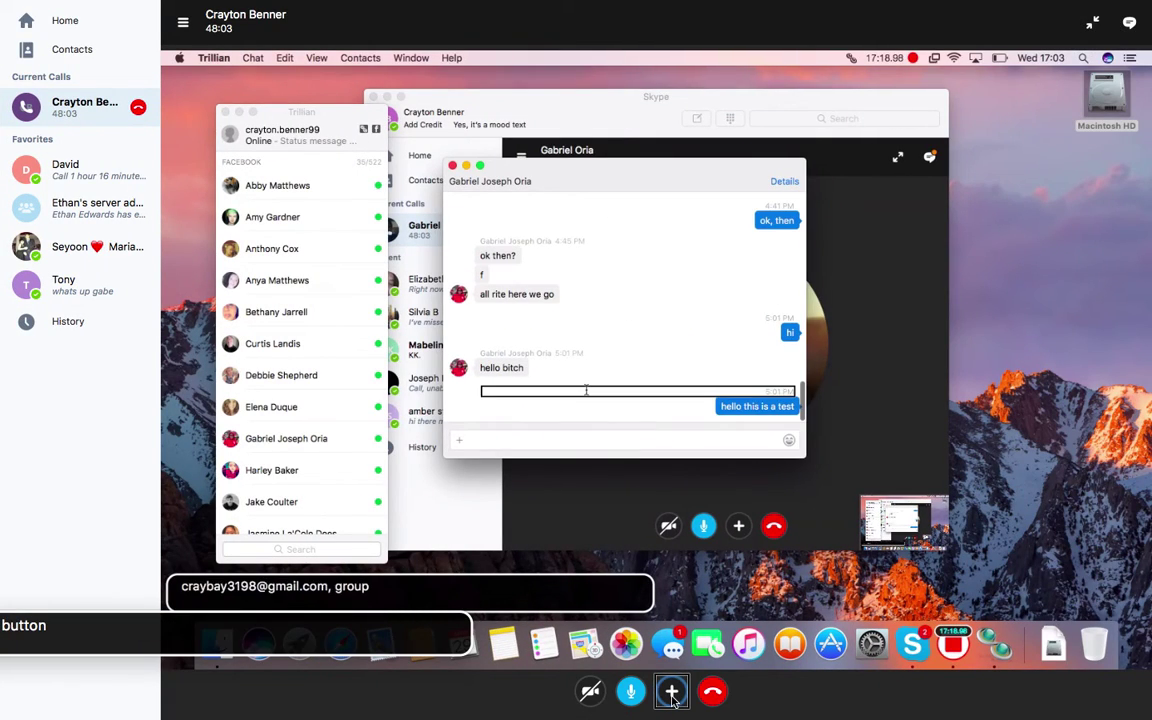
key(ctrl+alt+Right)
key(super+grave)
key(super+grave)
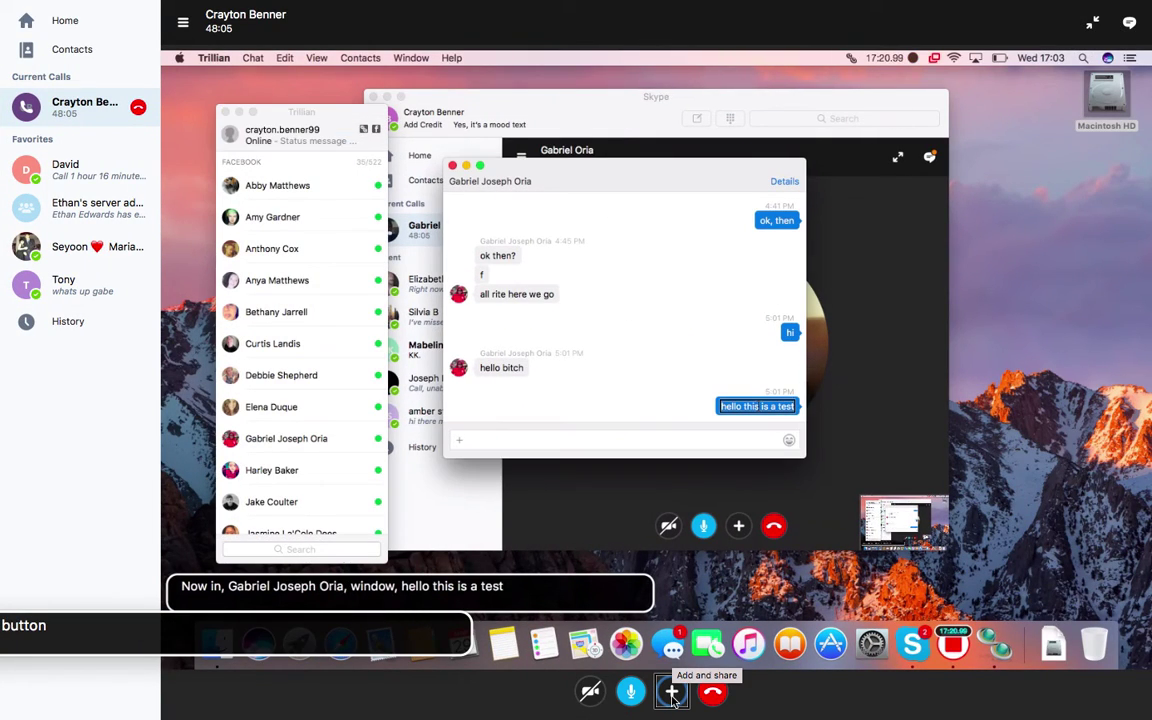
key(super+grave)
key(super+grave)
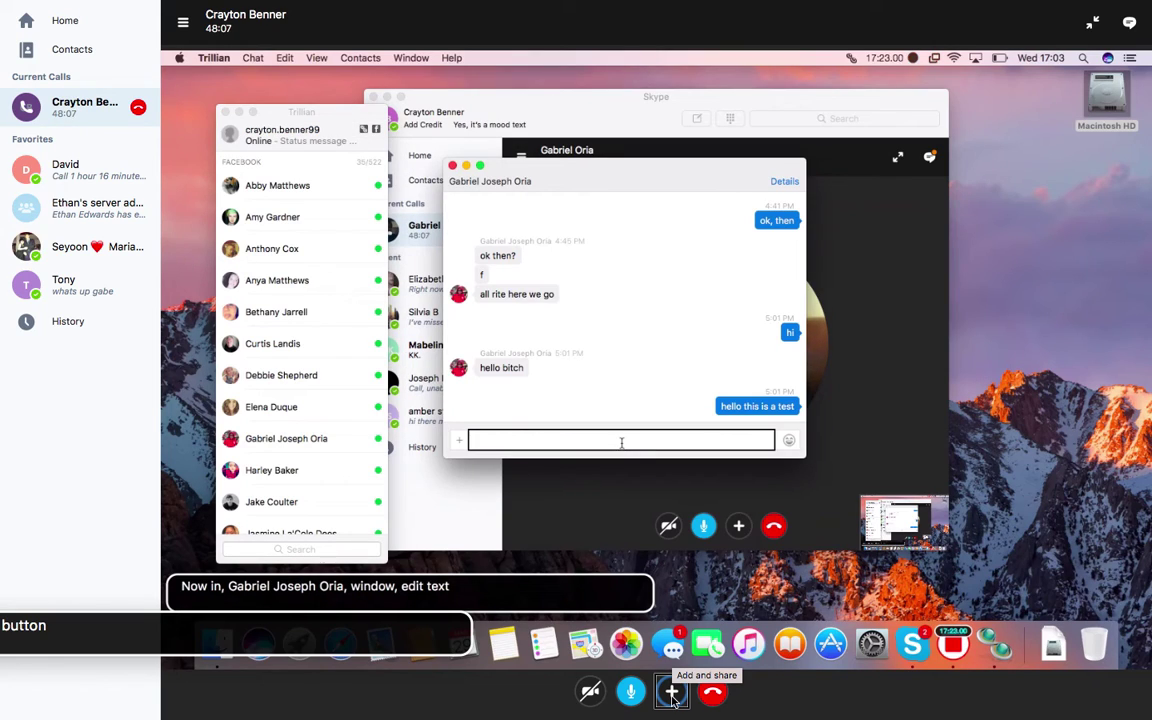
Step: On the shared Mac, visit the Trillian contact list through the Window Chooser, return to the chat and close its window
key(ctrl+alt+F2)
key(ctrl+alt+F2)
key(Down)
key(Up)
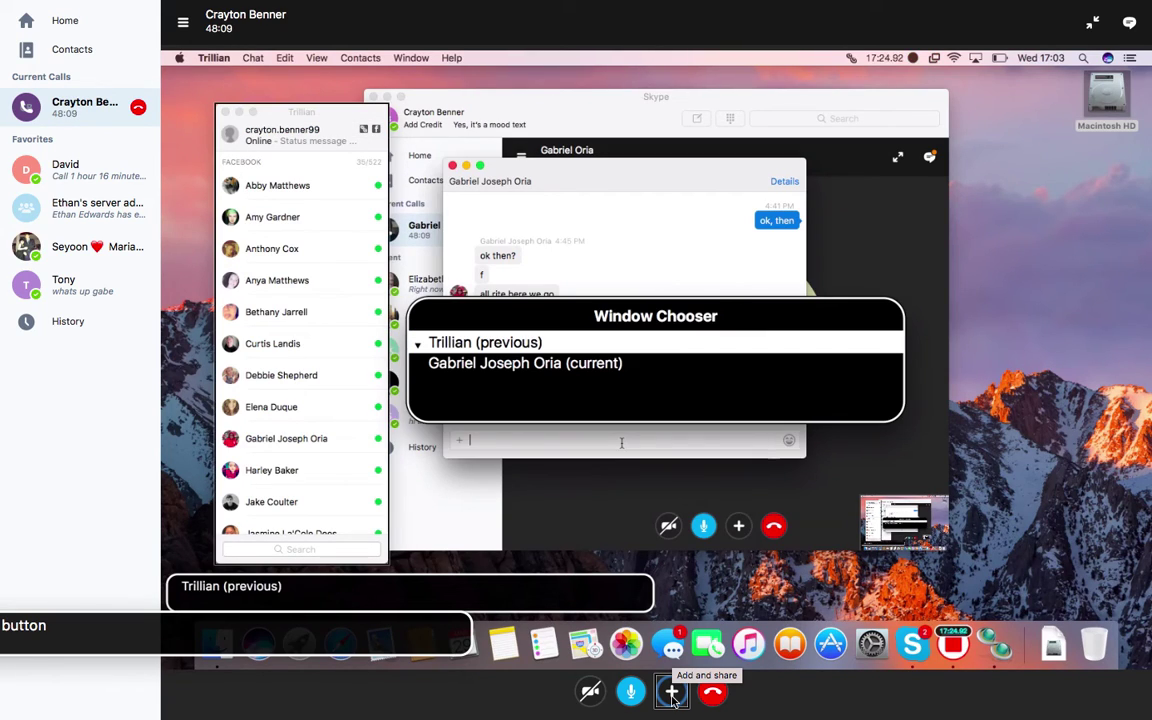
key(Return)
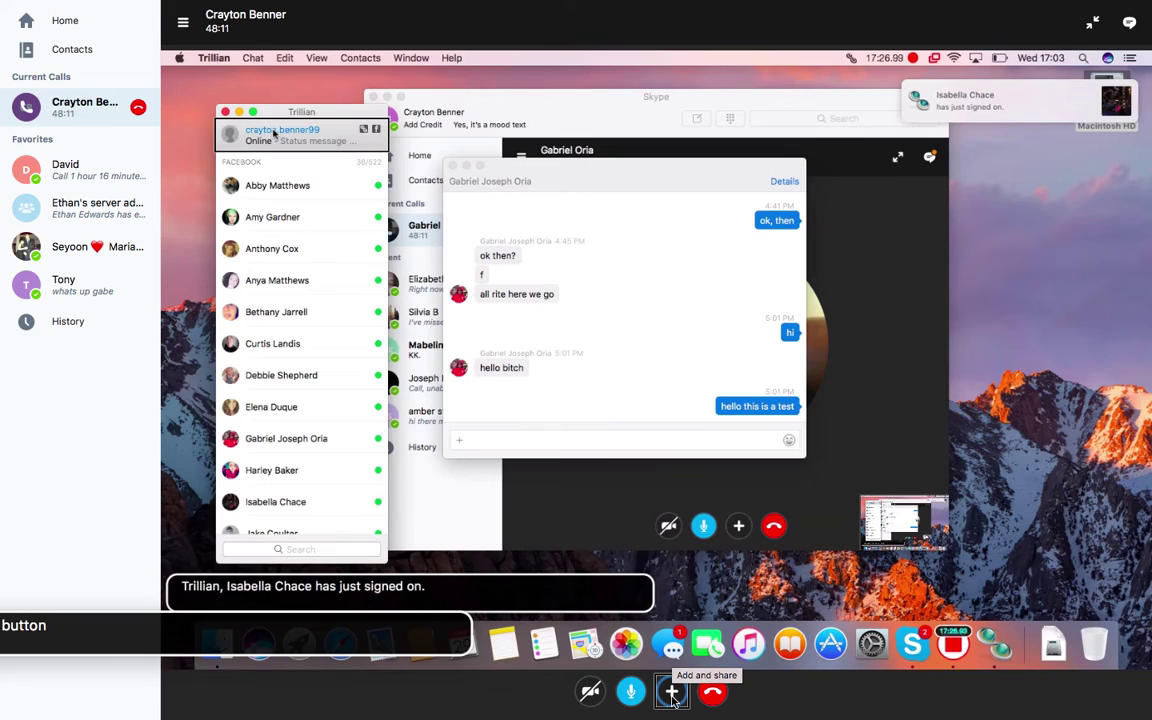
key(ctrl+alt+Right)
key(ctrl+alt+Left)
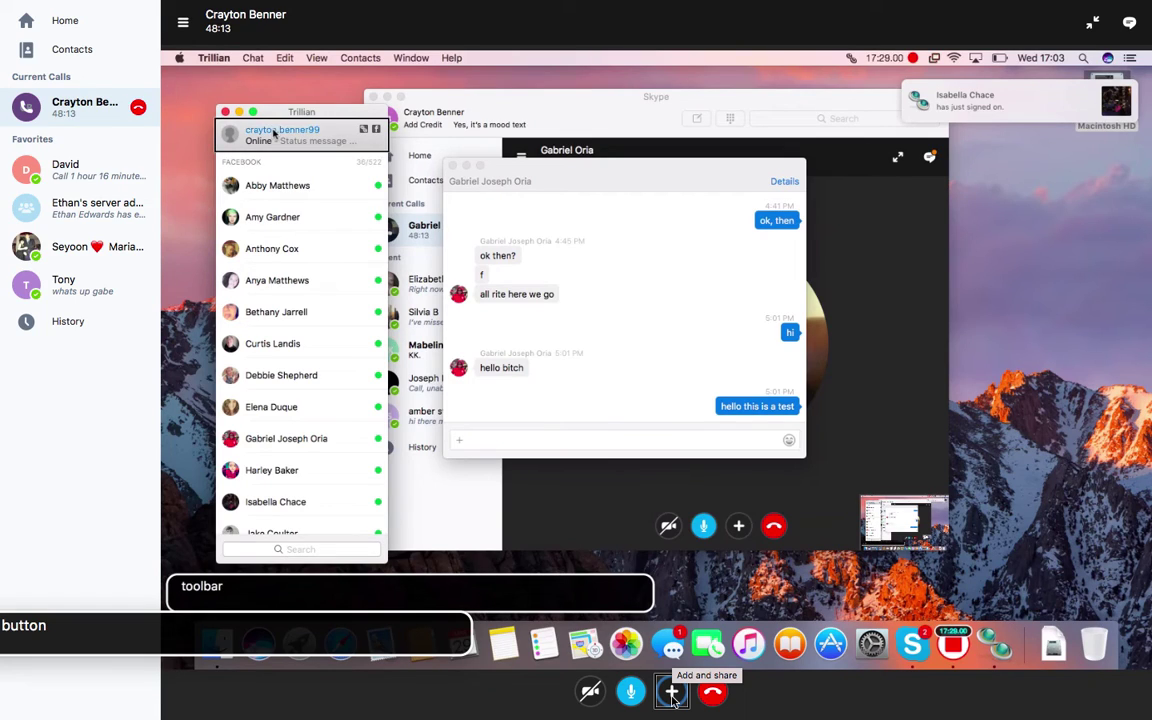
key(super+grave)
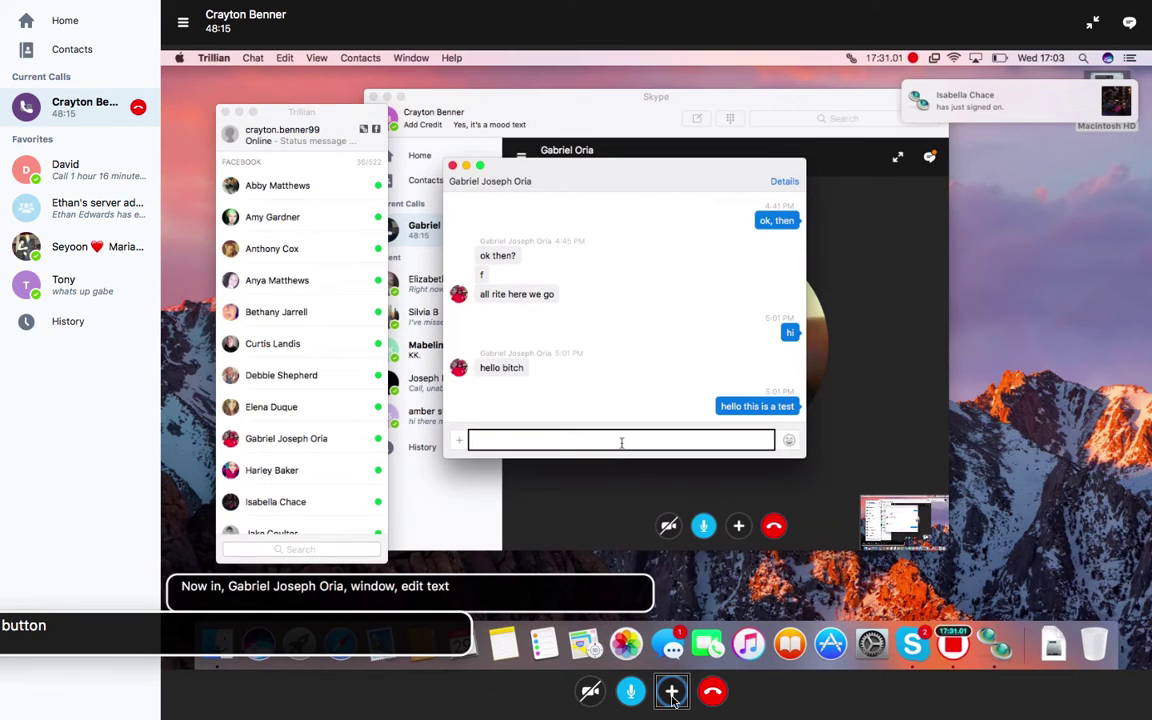
key(super+w)
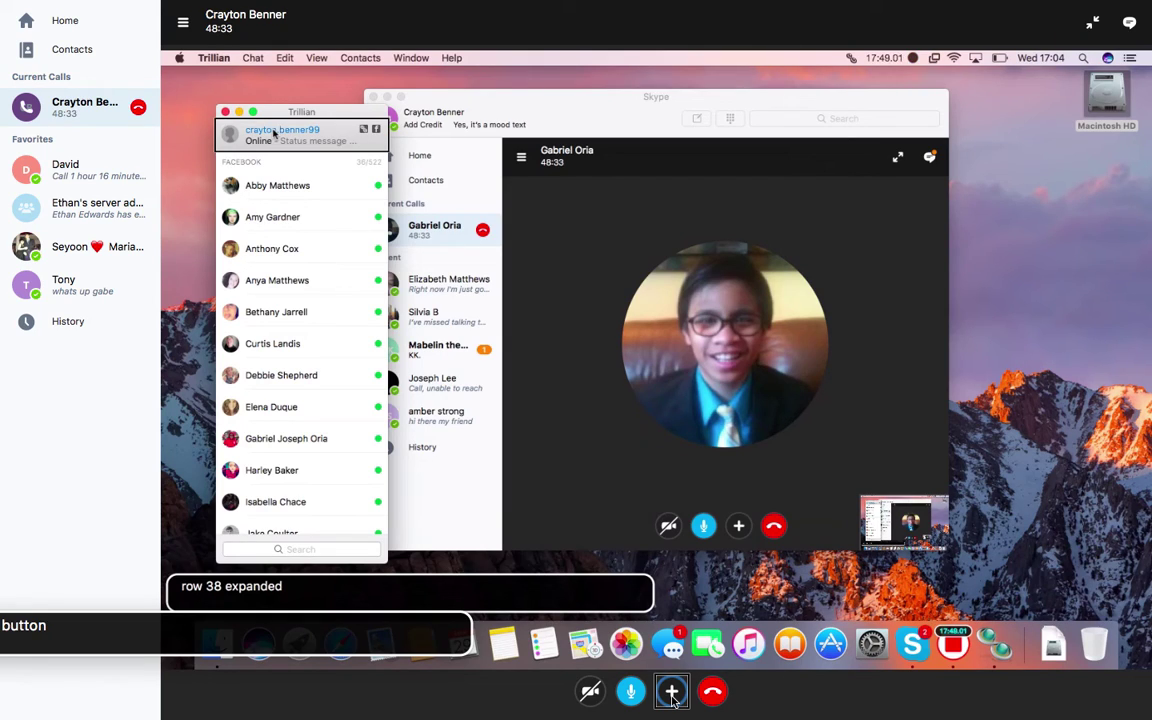
Step: Look through the files in the shared Mac's Downloads folder for a received file and return to Trillian
key(super+Tab)
key(super+Tab)
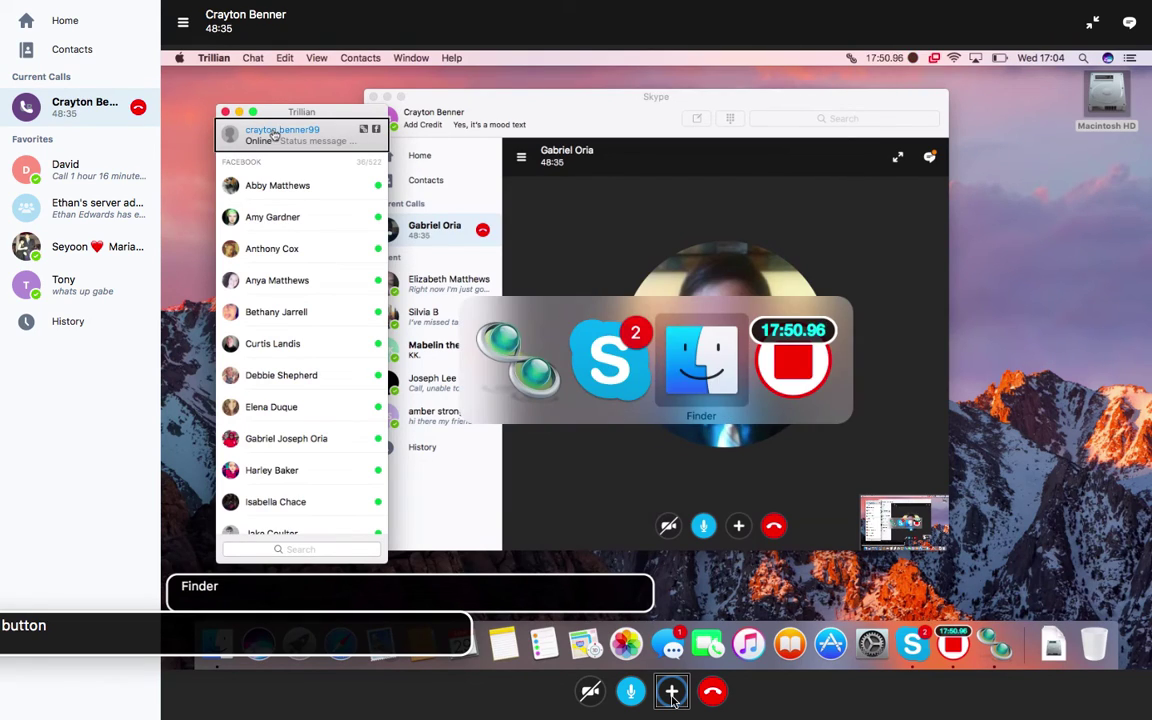
key(alt+super+l)
key(Up)
key(Up)
key(Up)
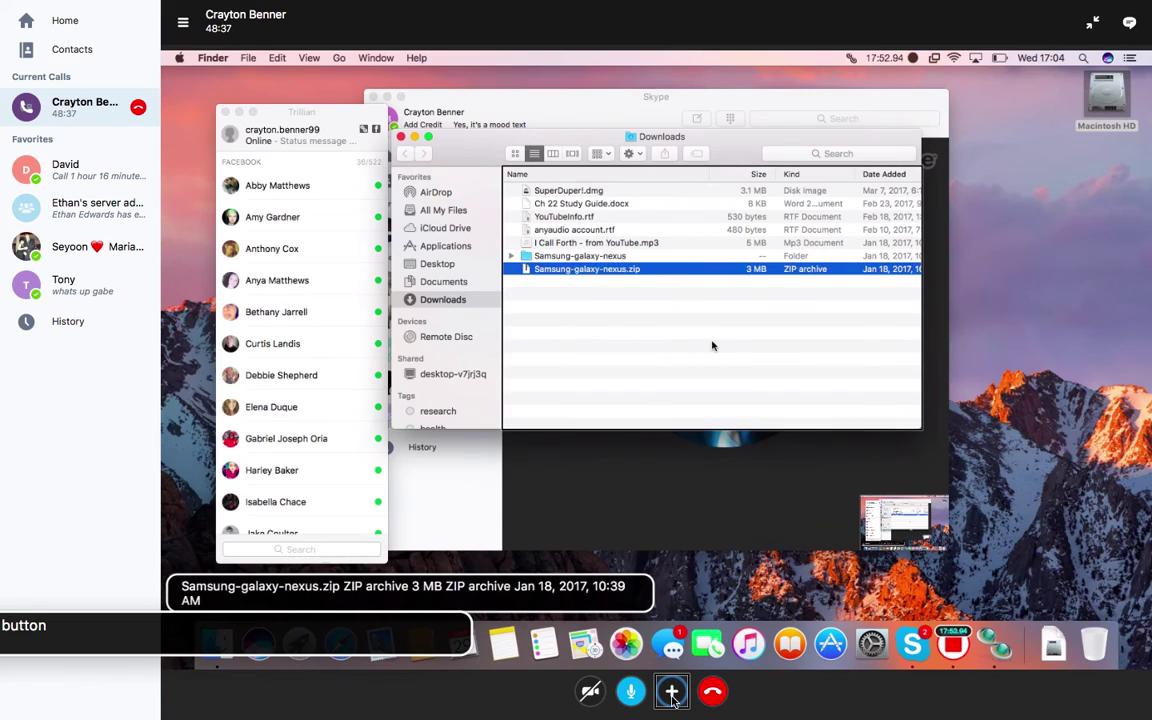
key(Up)
key(Up)
key(Up)
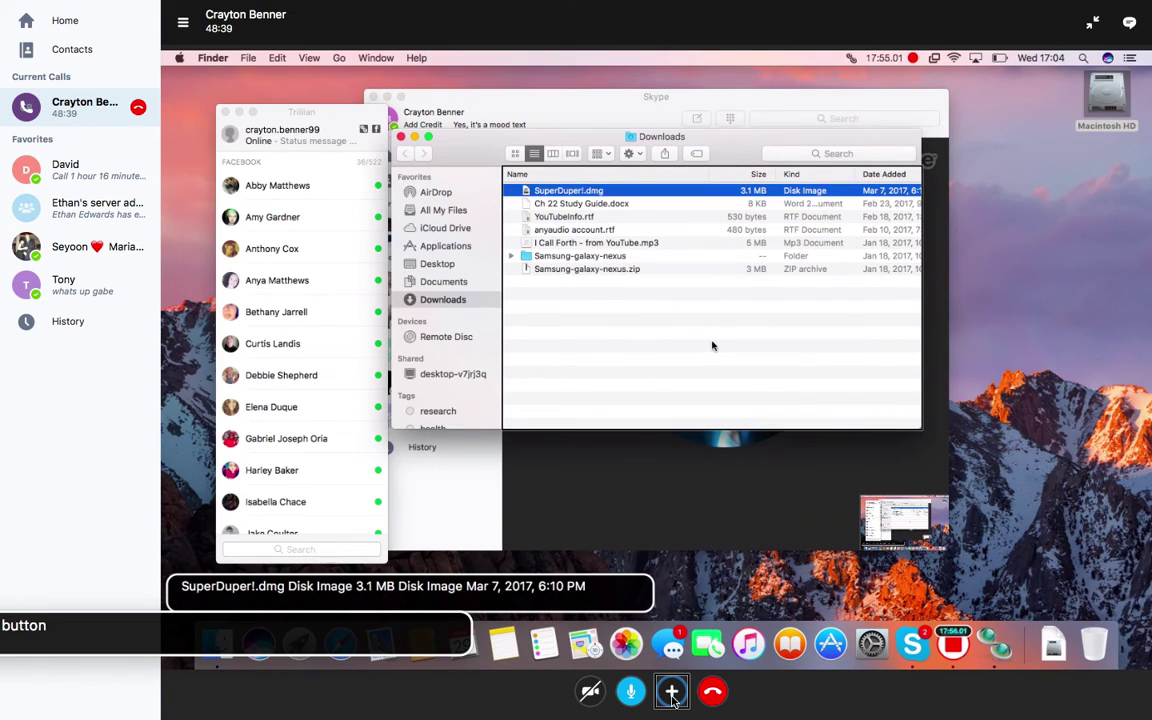
key(super+w)
key(super+Tab)
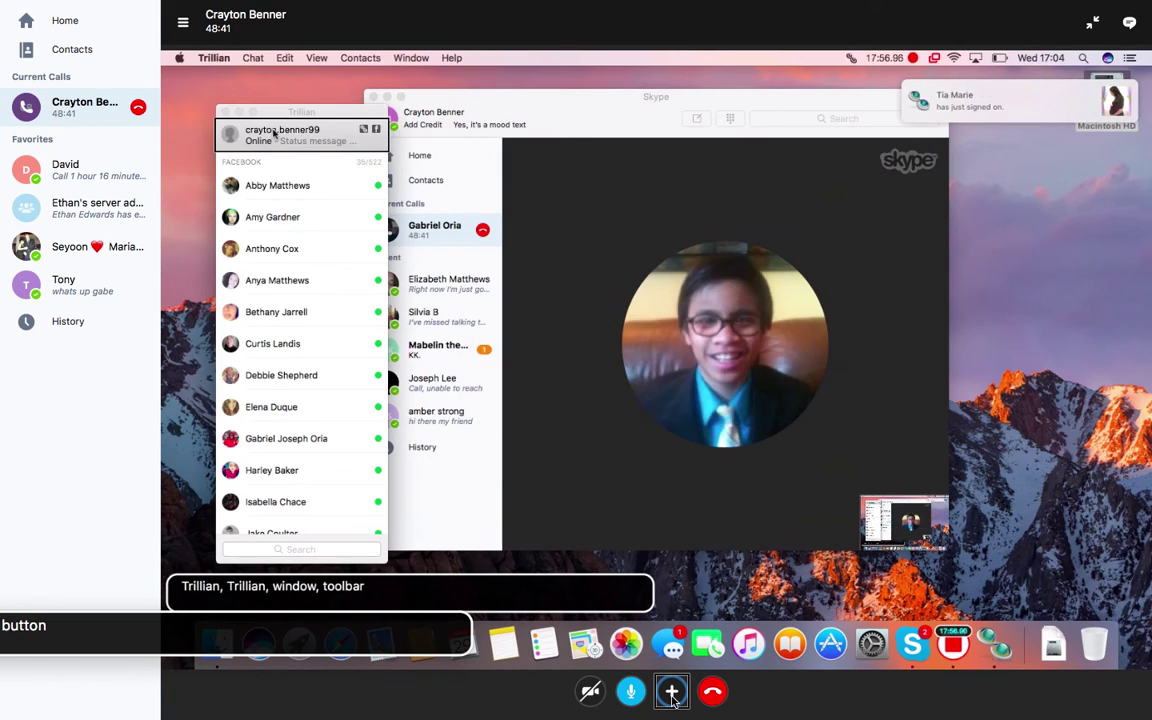
Step: Look through the running apps and the menu bar status items on the shared Mac, returning to the Trillian window
key(super+Tab)
key(super+Tab)
key(super+Tab)
key(super+Tab)
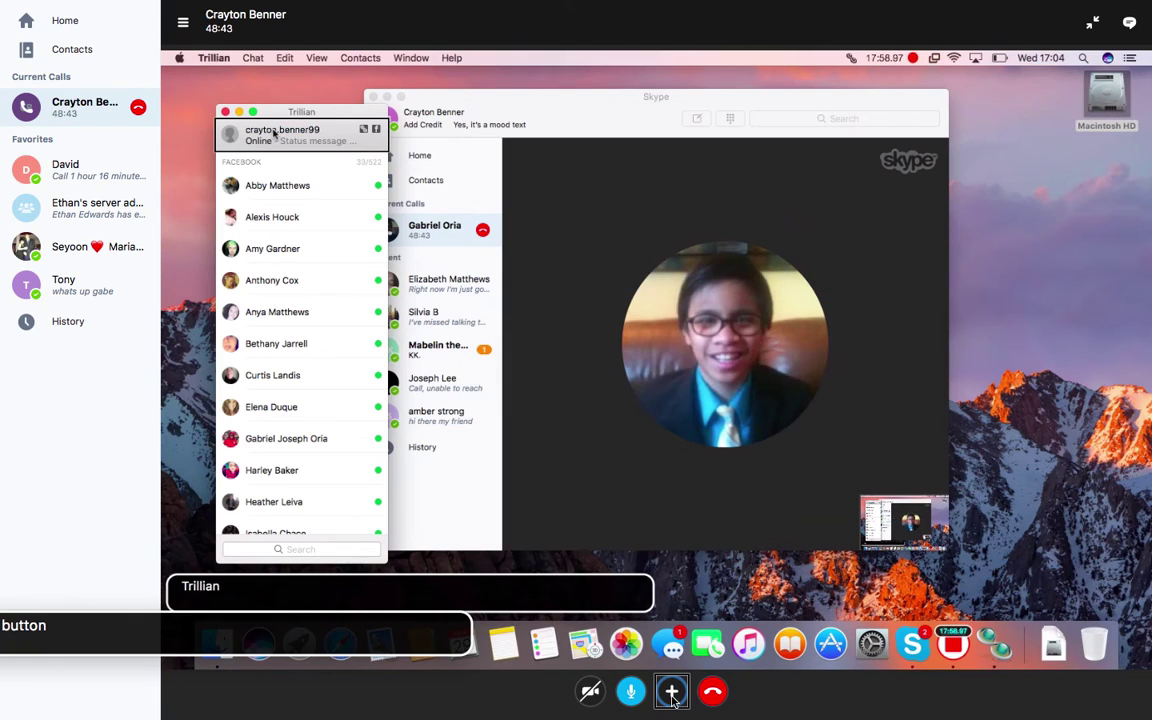
key(ctrl+alt+m)
key(ctrl+alt+m)
key(Left)
key(Left)
key(Left)
key(Left)
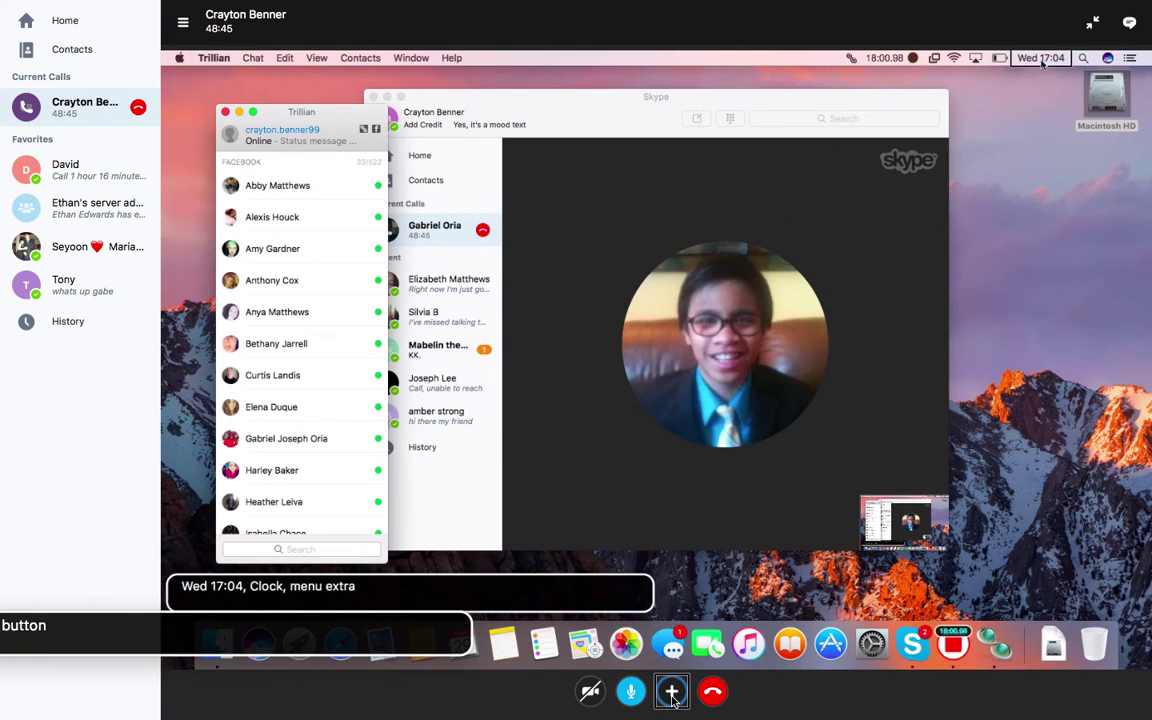
key(ctrl+alt+Left)
key(Escape)
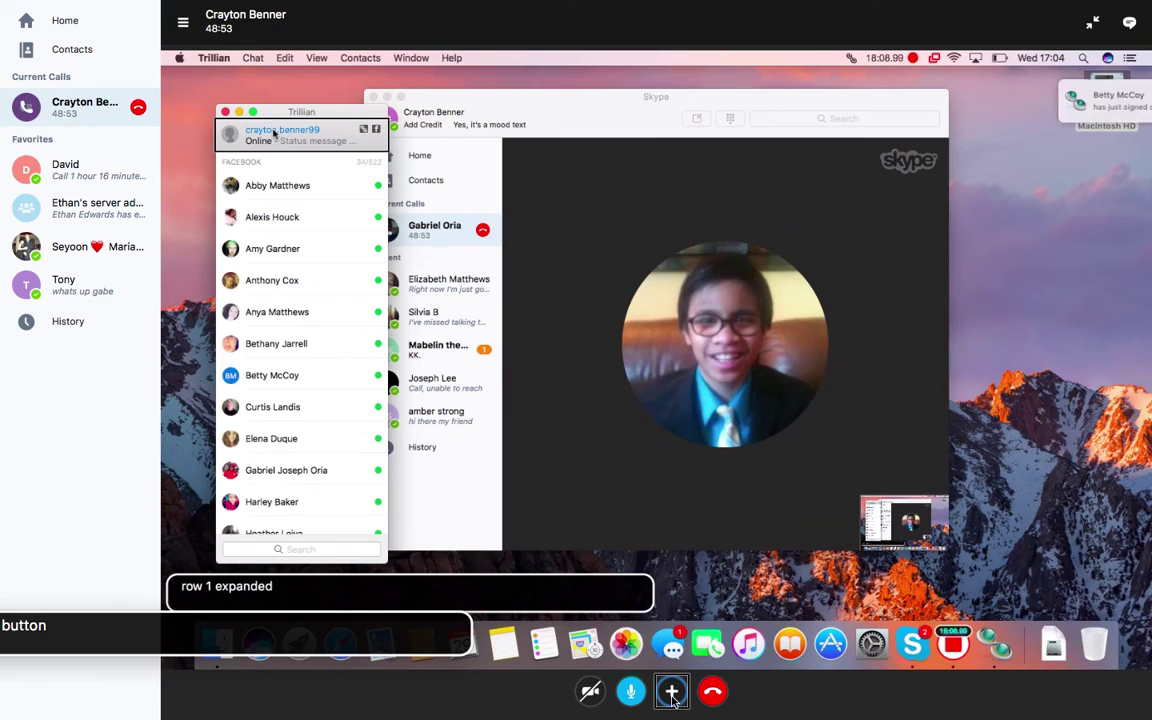
Step: Take Skype out of full screen, switch to Trillian on the local Mac and quit it
key(ctrl+super+f)
key(ctrl+alt+Left)
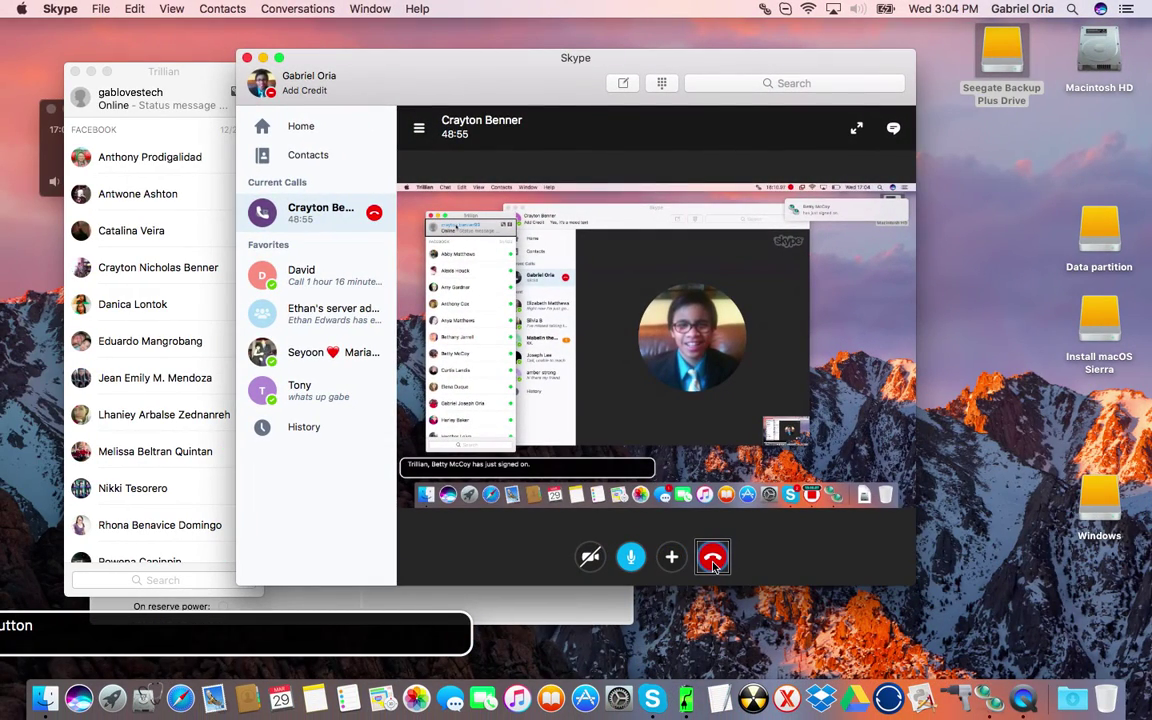
key(super+Tab)
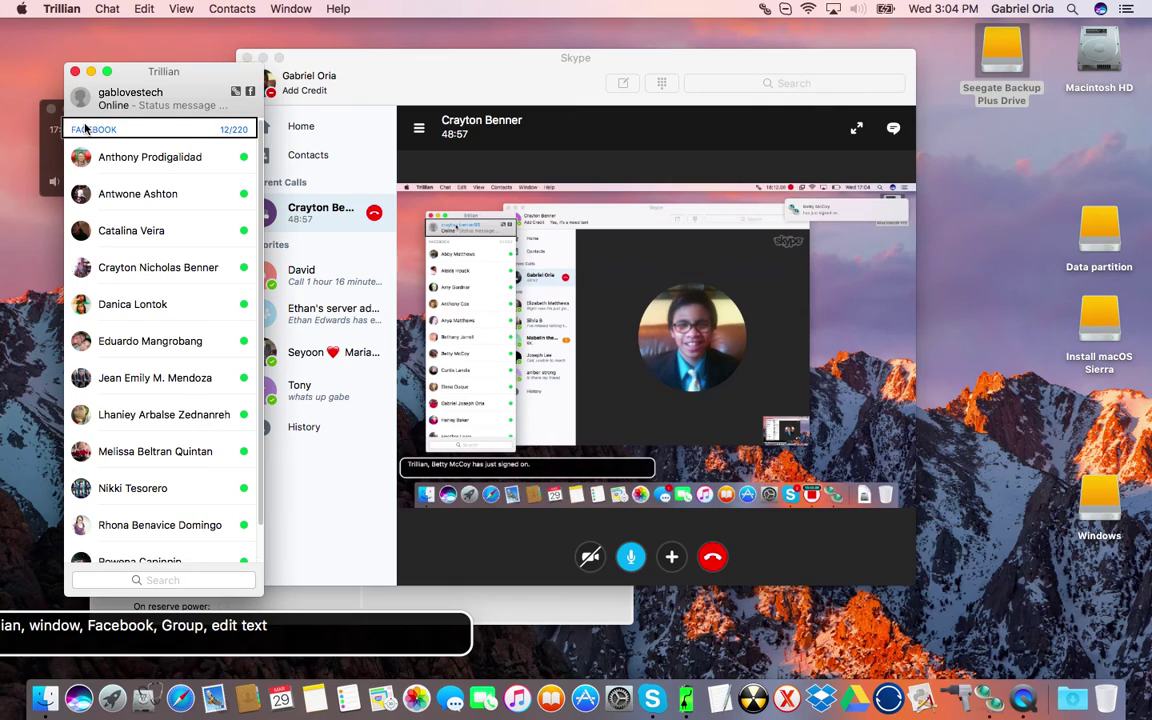
key(super+w)
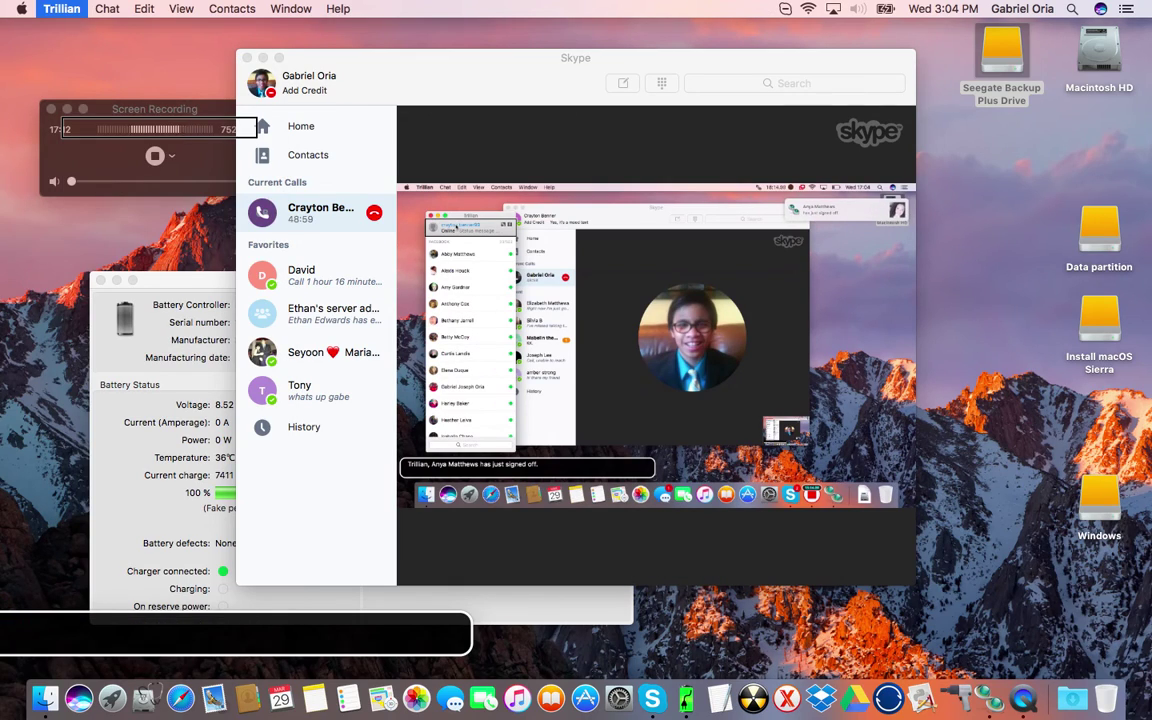
Step: Relaunch Trillian, check the contact list once it loads, and quit the application
key(super+Tab)
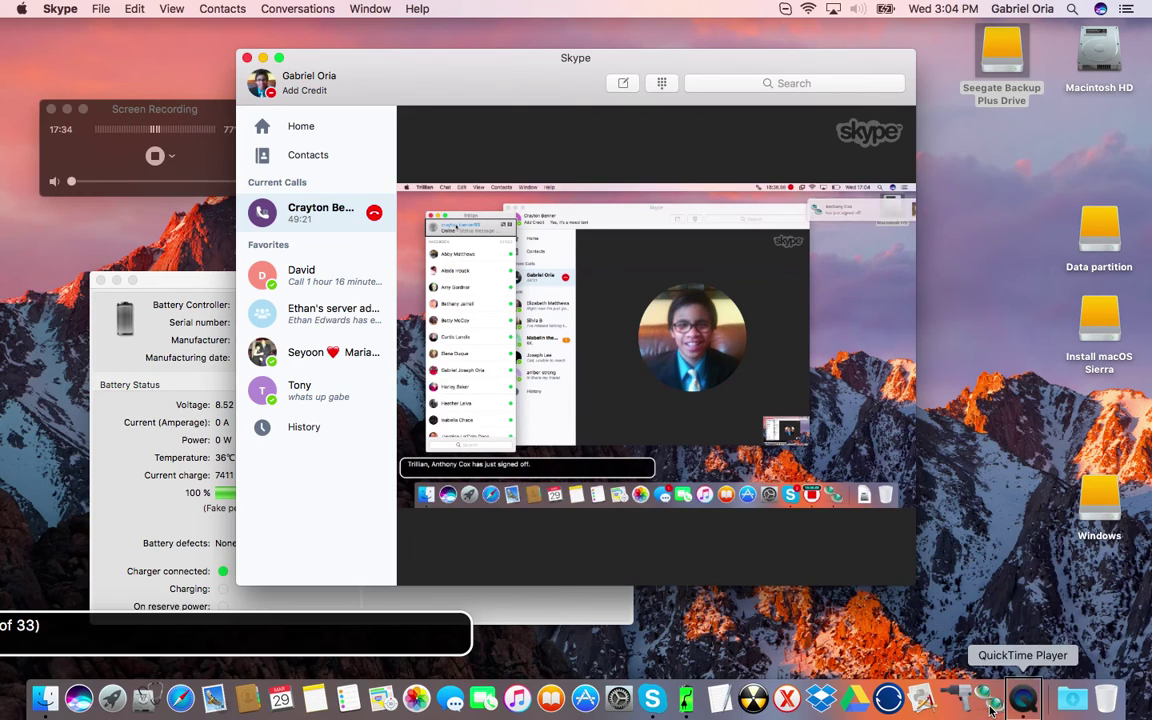
click(990, 705)
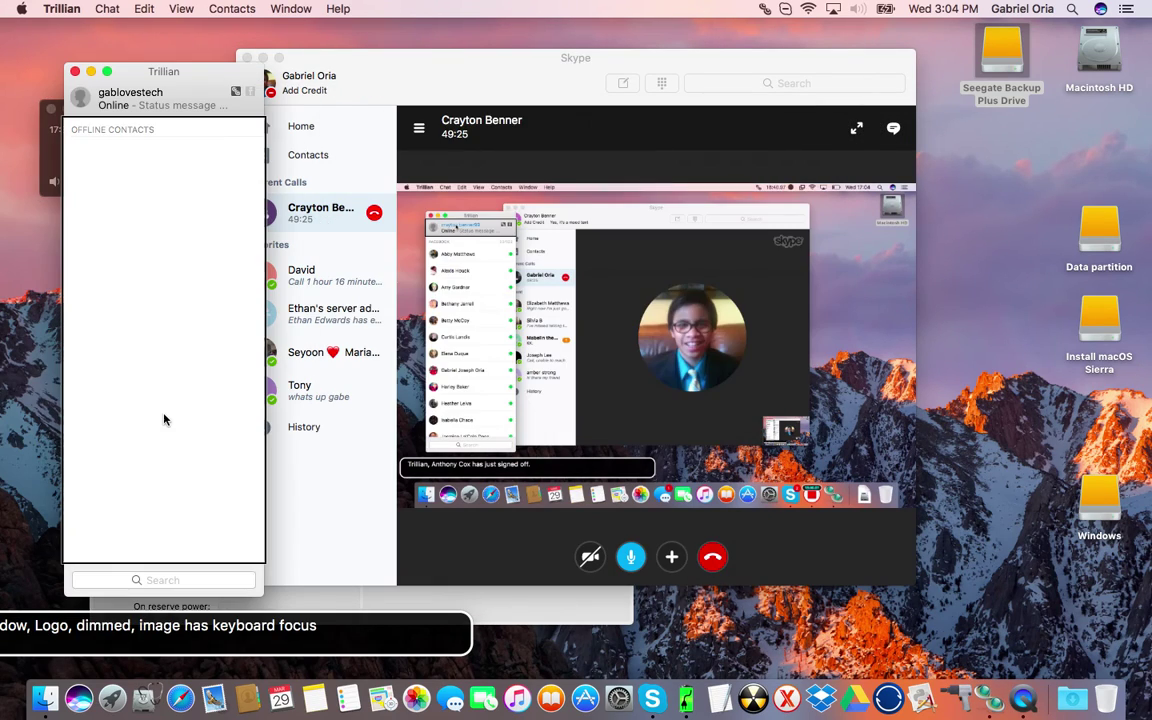
mouse_move(128, 271)
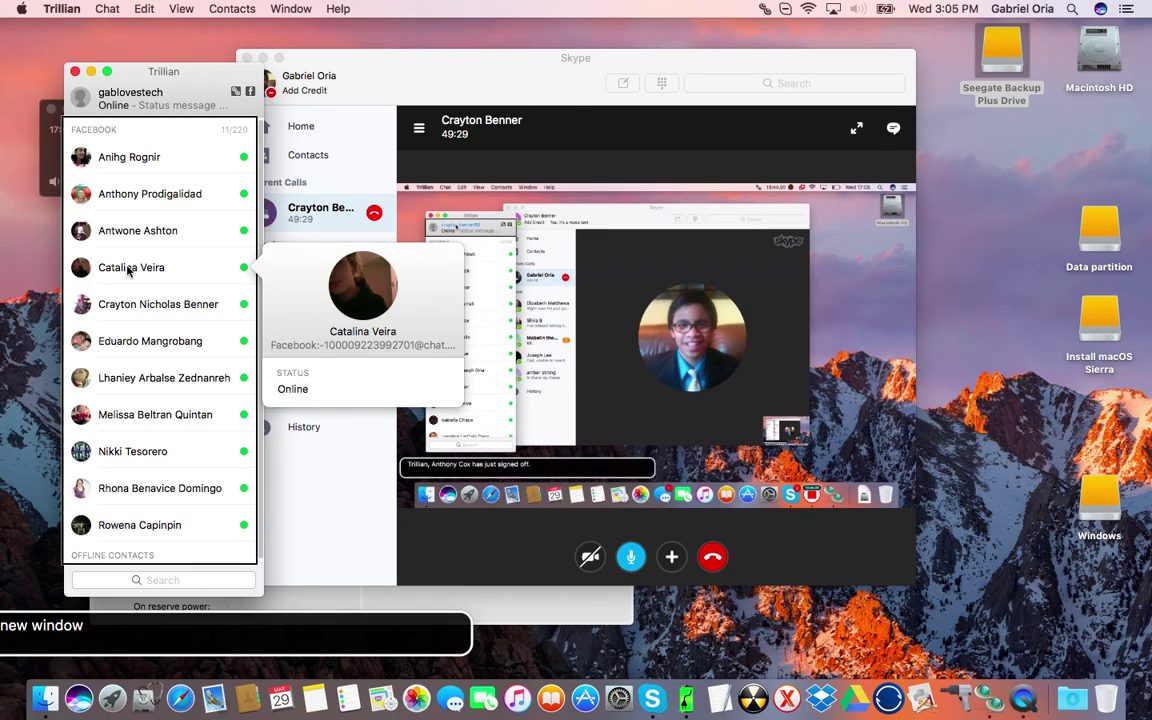
key(super+q)
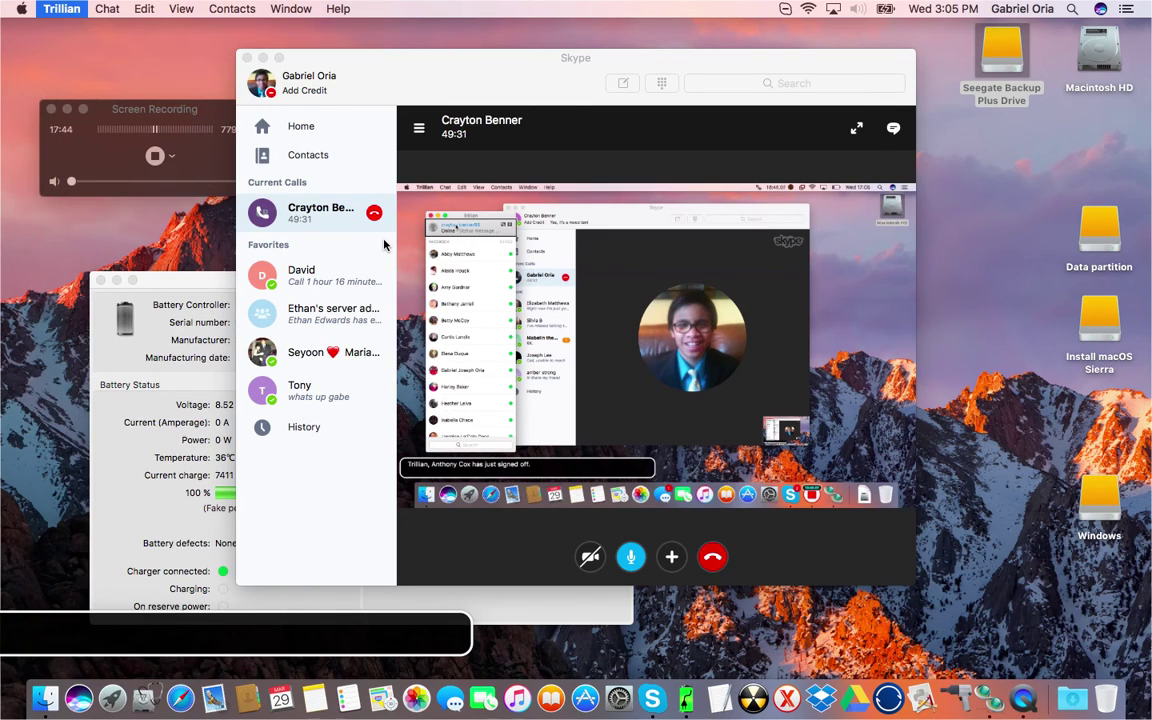
Step: Return to the Skype call's hang-up control and switch to QuickTime Player
click(713, 560)
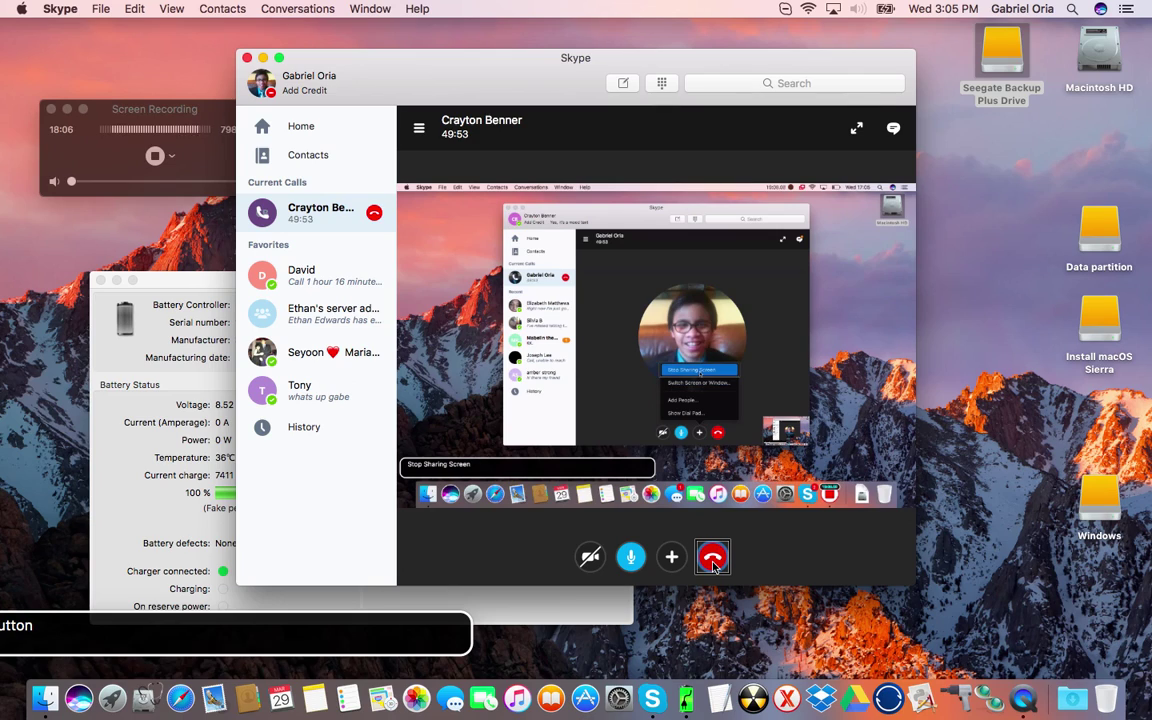
key(super+Tab)
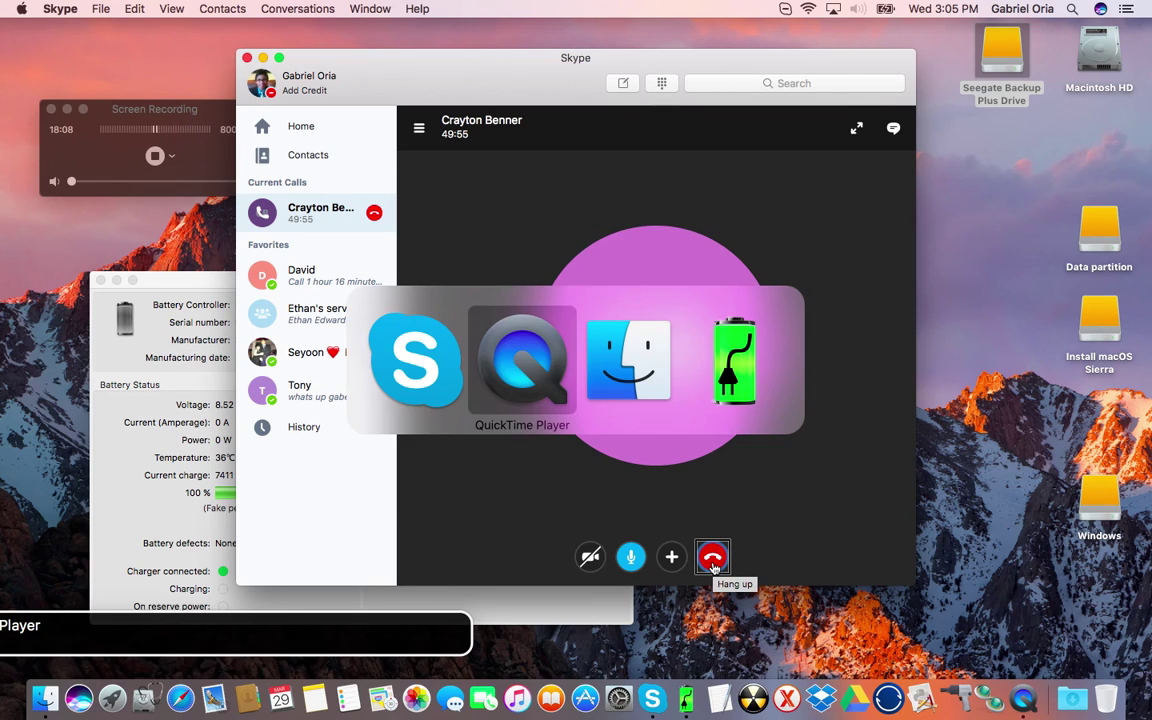